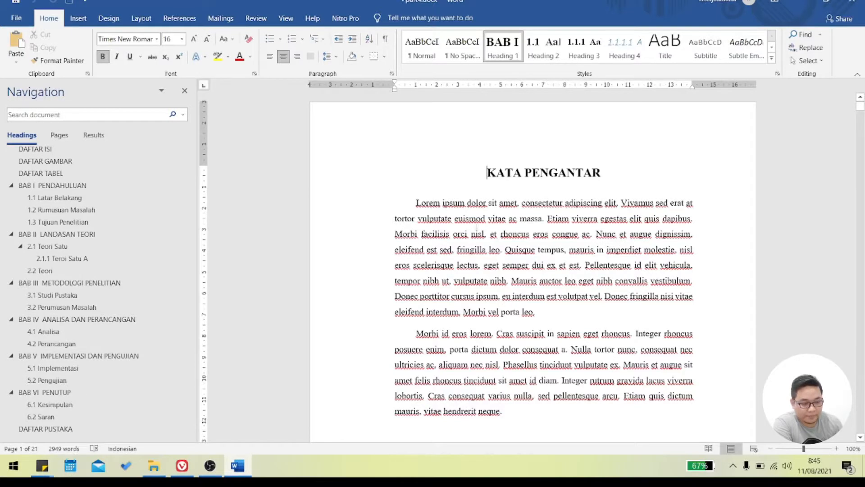
# - Look through the KATA PENGANTAR page and the DAFTAR ISI entries, returning to the start of the document
pyautogui.scroll(-3, 511, 228)
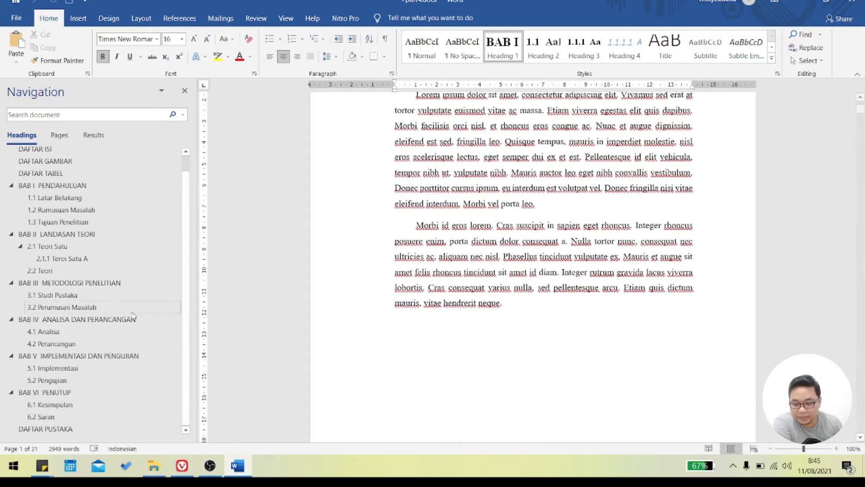
pyautogui.scroll(1, 118, 246)
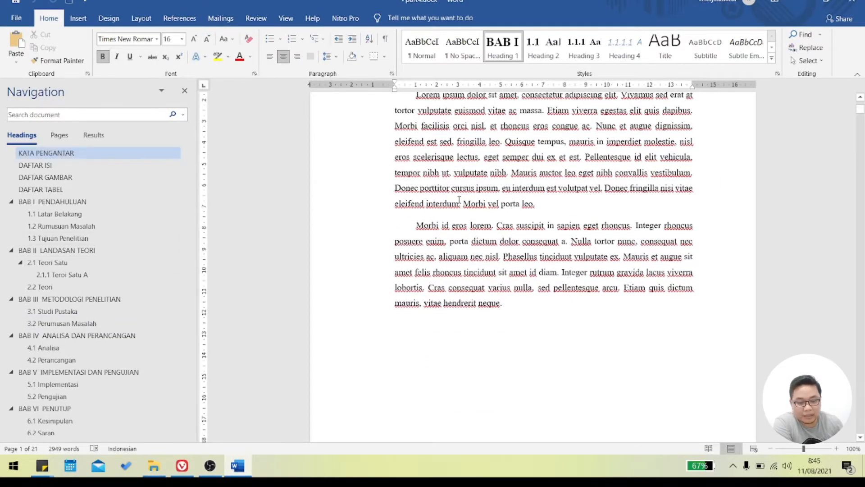
pyautogui.scroll(-3, 462, 201)
pyautogui.scroll(-10, 462, 201)
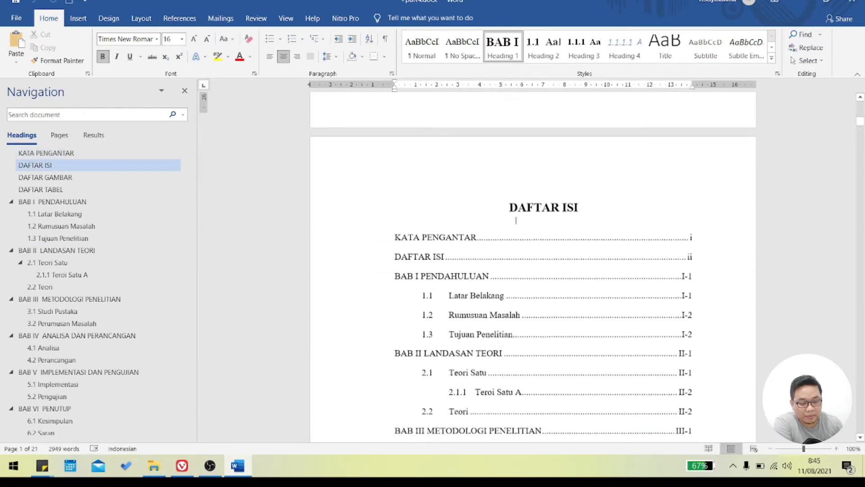
pyautogui.scroll(-4, 527, 228)
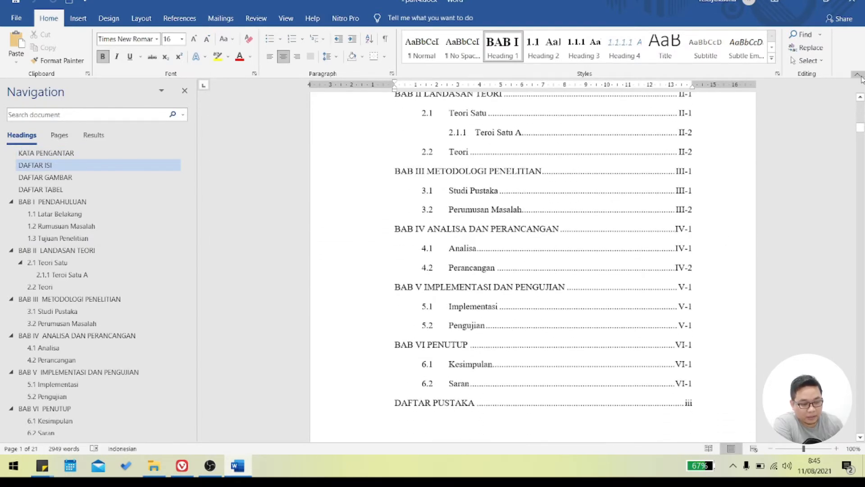
pyautogui.moveTo(862, 138); pyautogui.dragTo(863, 92)
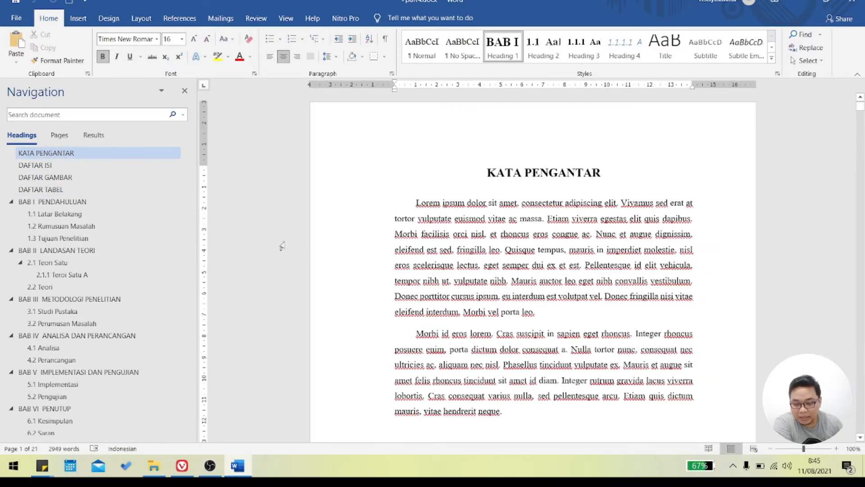
pyautogui.scroll(-1, 107, 202)
pyautogui.scroll(1, 106, 202)
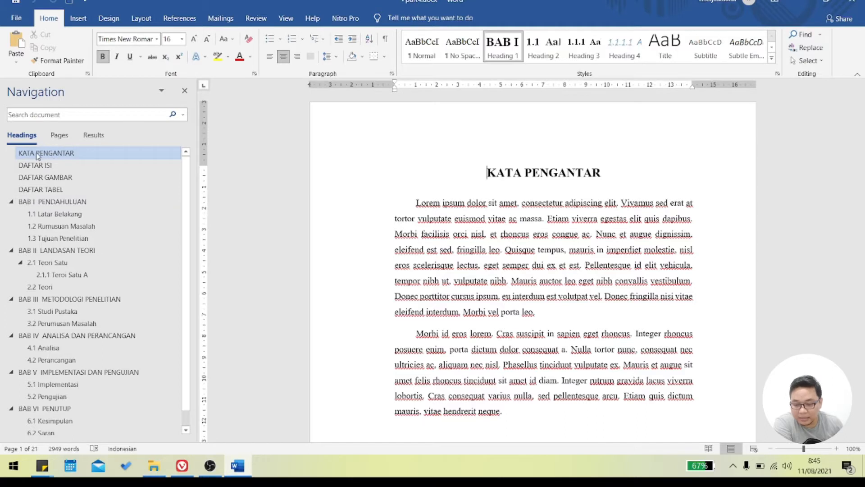
# - Collapse the subheadings of chapters BAB I through BAB VI in the document's heading outline
pyautogui.click(11, 202)
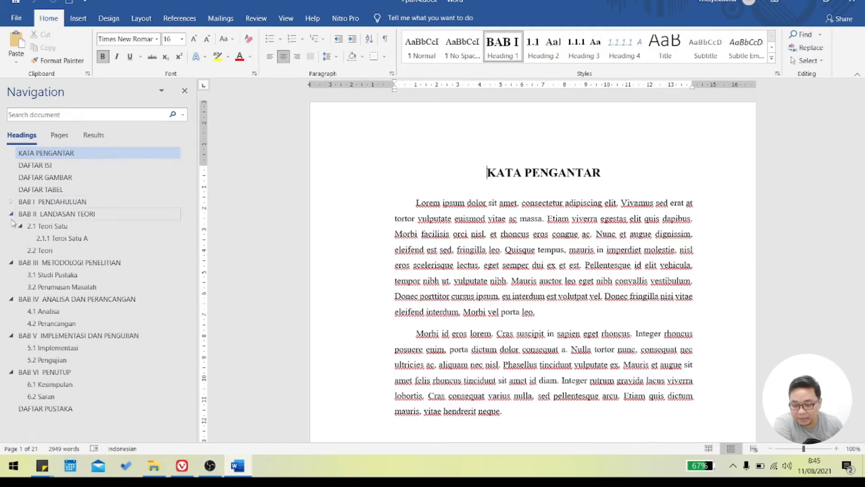
pyautogui.click(12, 214)
pyautogui.click(11, 226)
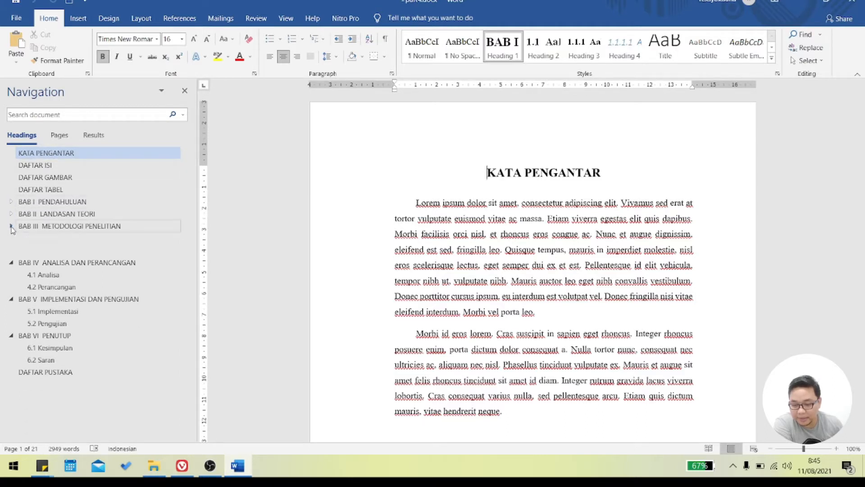
pyautogui.click(11, 238)
pyautogui.click(11, 250)
pyautogui.click(11, 263)
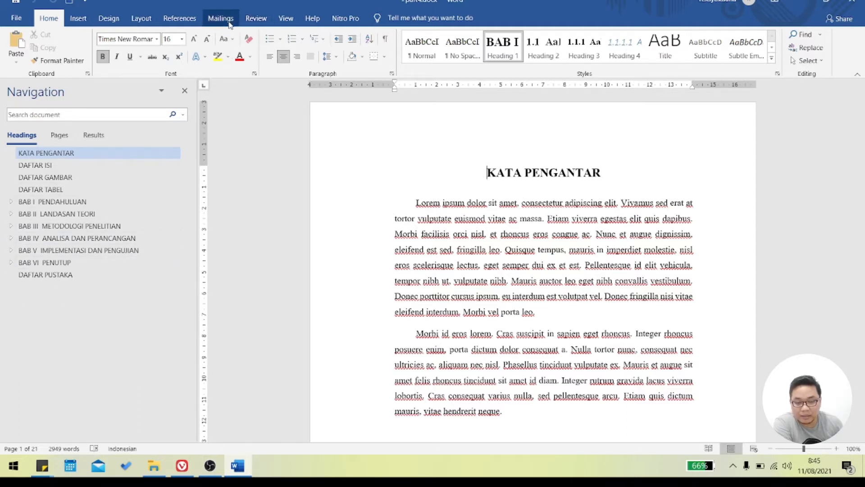
# - Hide the Navigation pane and show it again
pyautogui.click(286, 18)
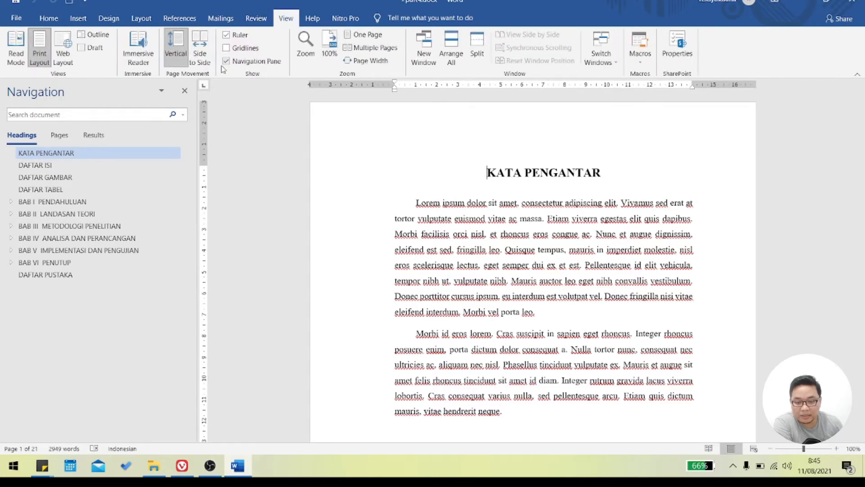
pyautogui.click(226, 62)
pyautogui.click(226, 62)
pyautogui.click(226, 62)
pyautogui.click(226, 64)
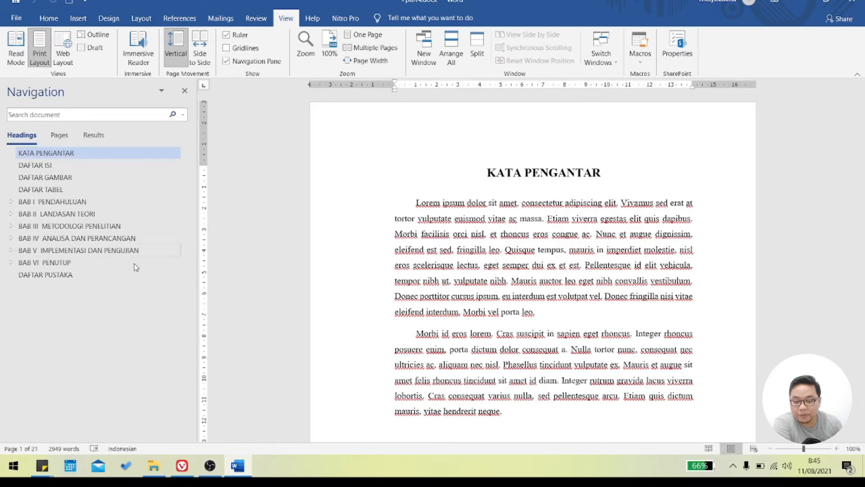
pyautogui.click(48, 18)
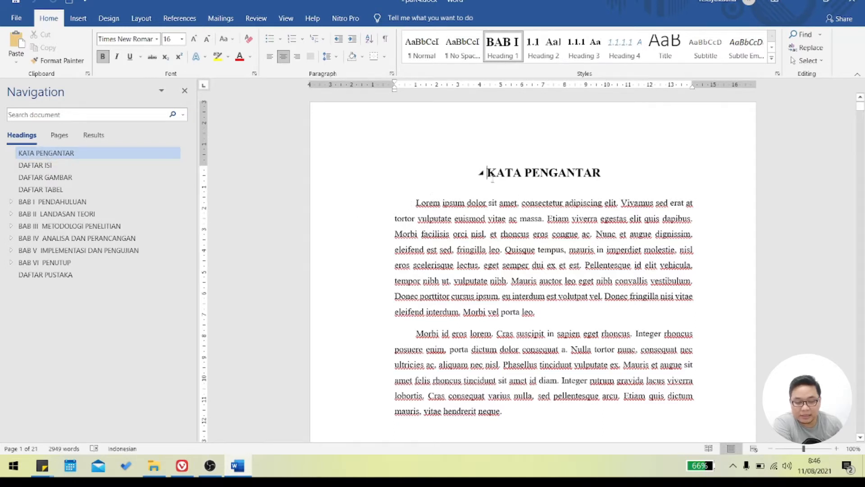
# - Insert a new heading before KATA PENGANTAR and change that new paragraph to the Normal style
pyautogui.rightClick(40, 153)
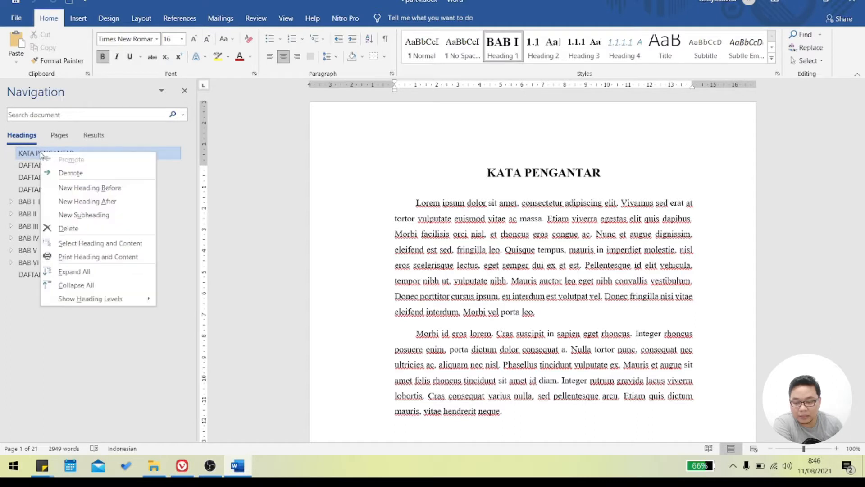
pyautogui.click(111, 190)
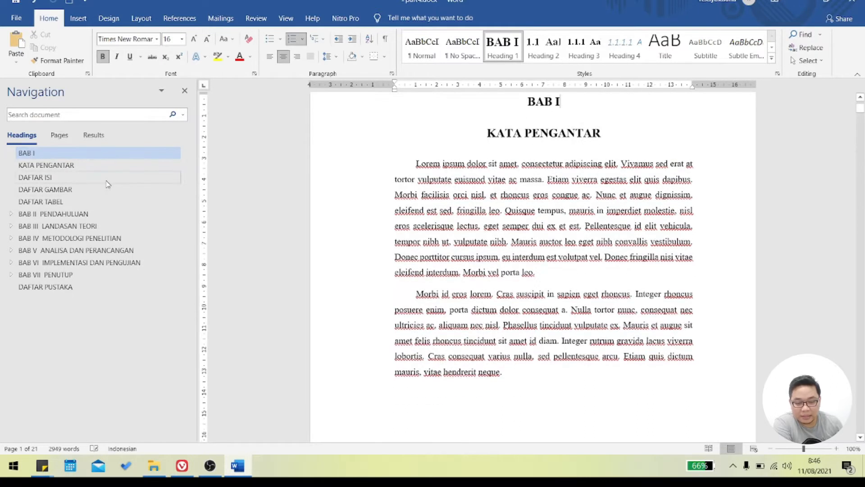
pyautogui.scroll(1, 606, 119)
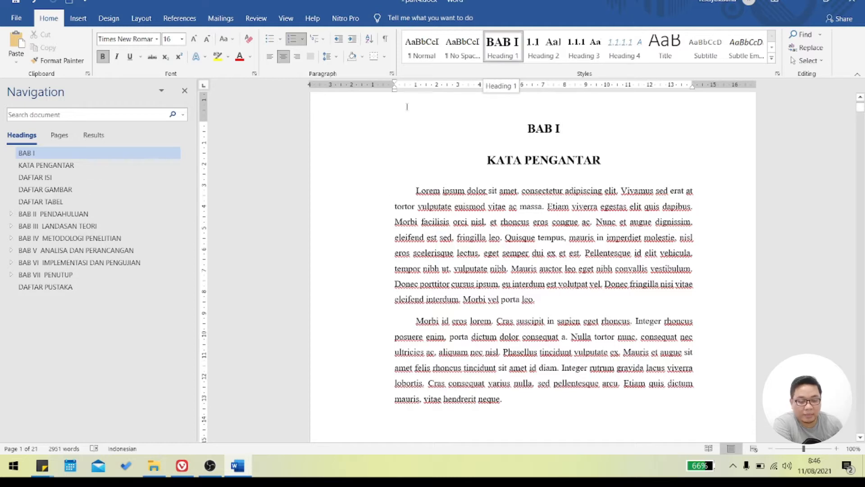
pyautogui.click(425, 54)
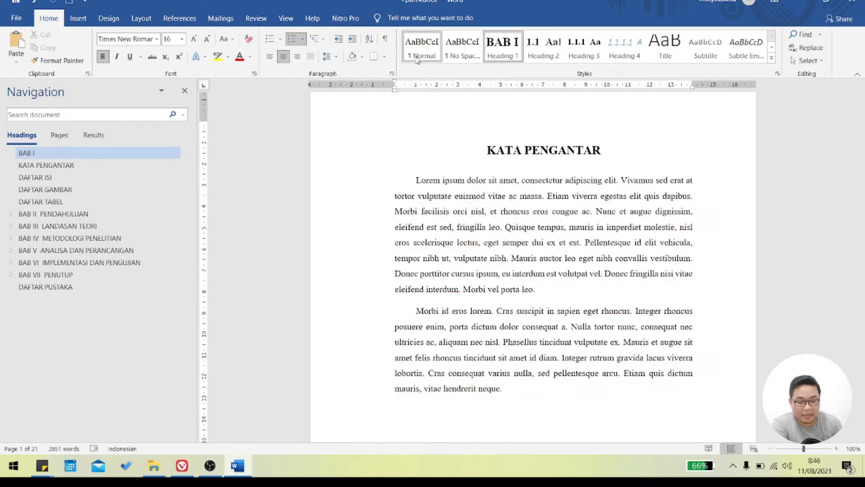
pyautogui.click(426, 54)
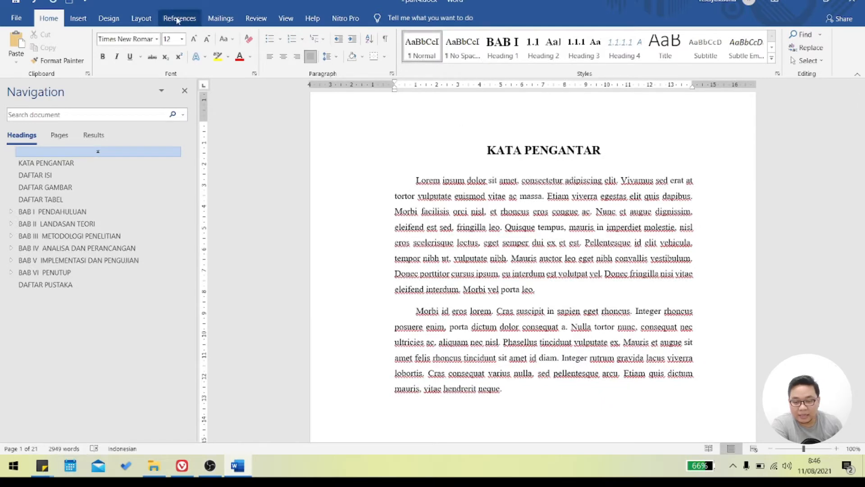
# - Insert a Next Page section break at the empty paragraph before KATA PENGANTAR
pyautogui.click(139, 19)
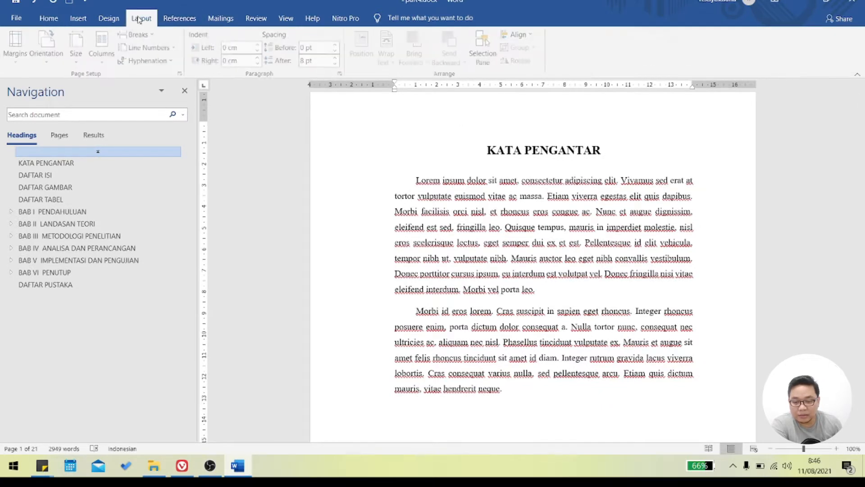
pyautogui.click(138, 34)
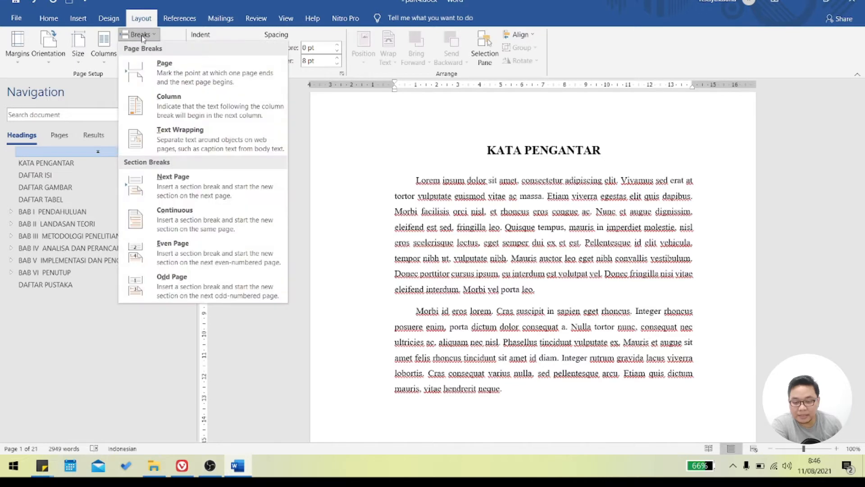
pyautogui.click(233, 179)
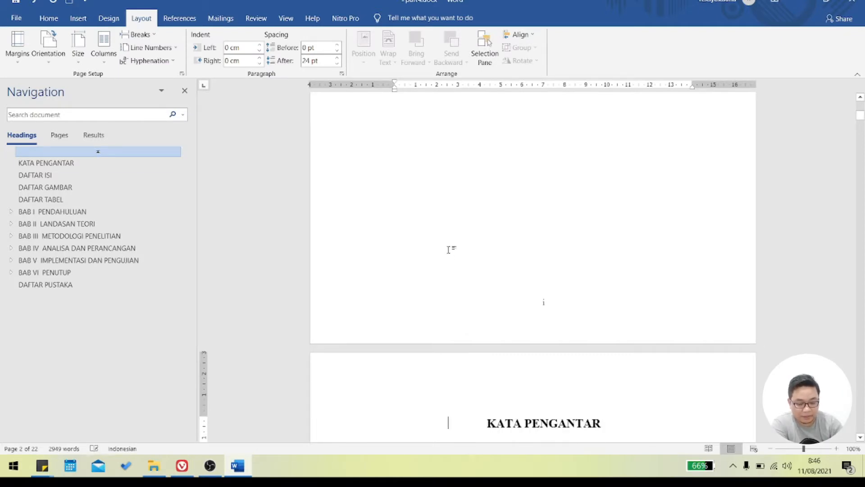
# - Unlink the section 2 footer on the KATA PENGANTAR page from the previous section
pyautogui.doubleClick(476, 385)
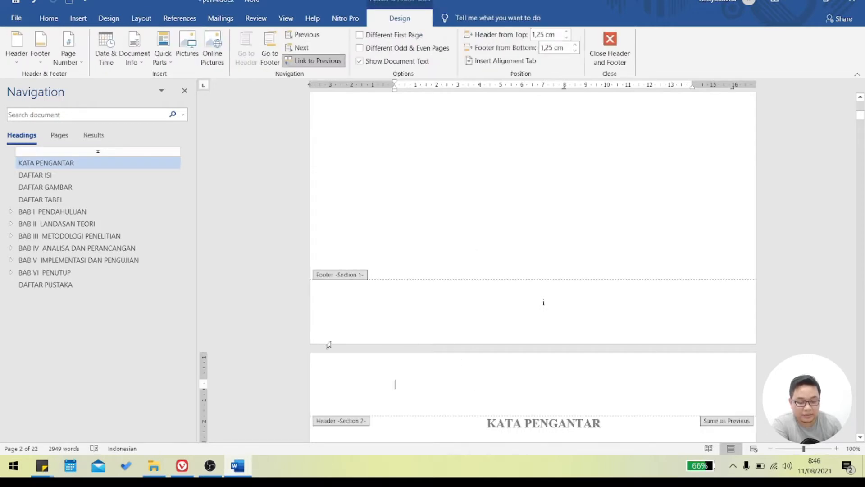
pyautogui.click(597, 46)
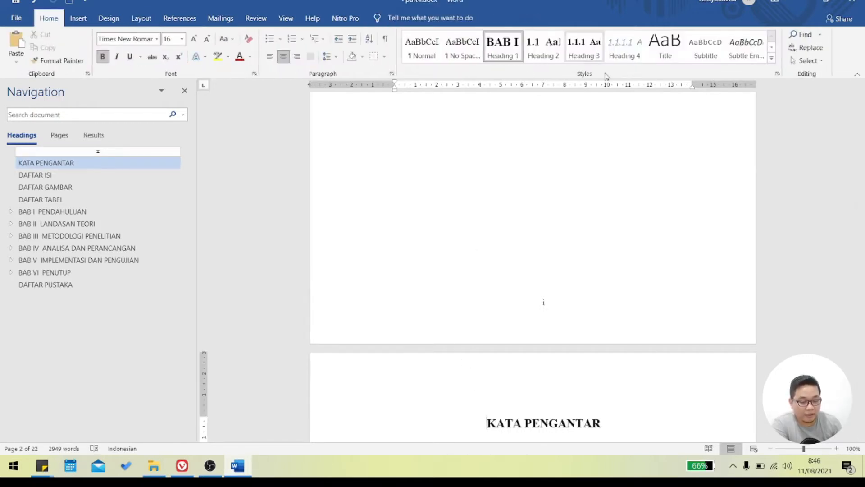
pyautogui.scroll(-5, 656, 226)
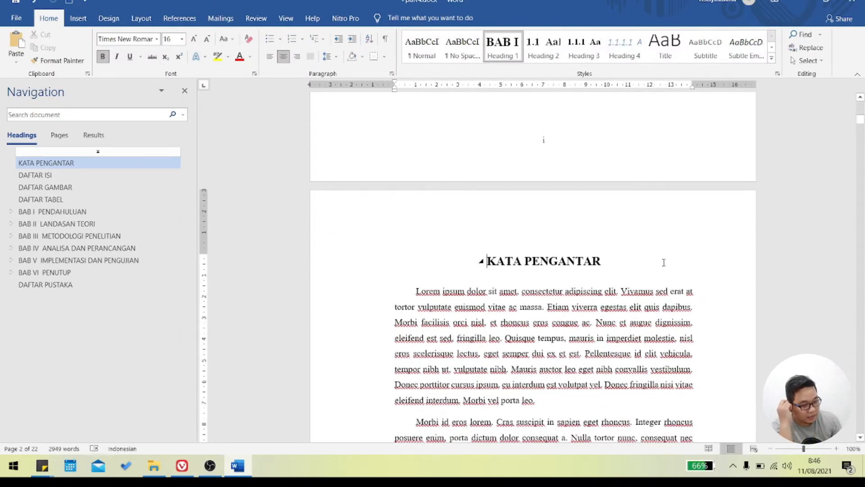
pyautogui.scroll(-5, 666, 264)
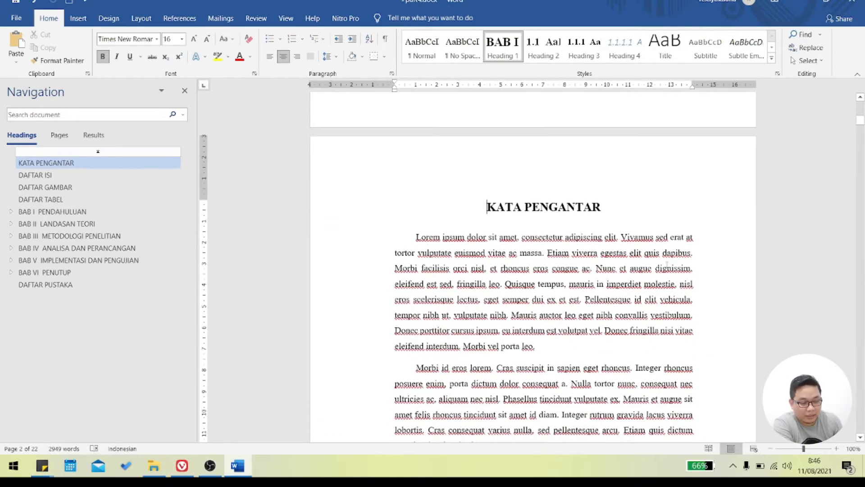
pyautogui.scroll(-4, 484, 229)
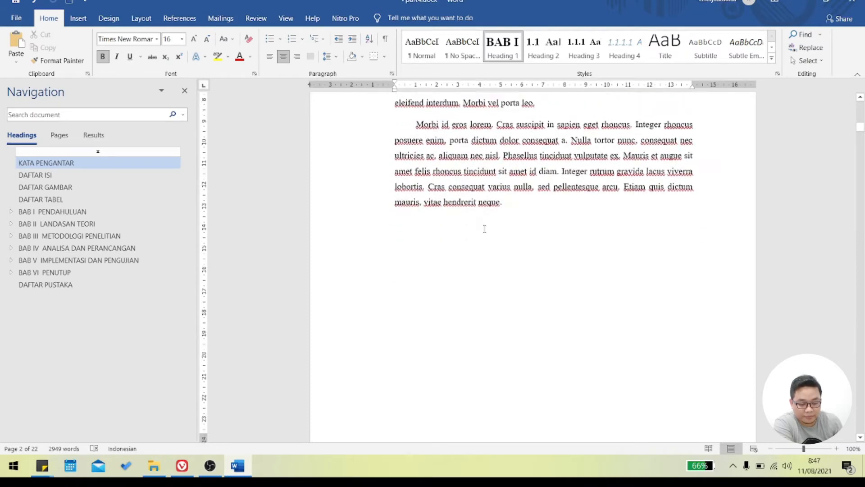
pyautogui.doubleClick(606, 342)
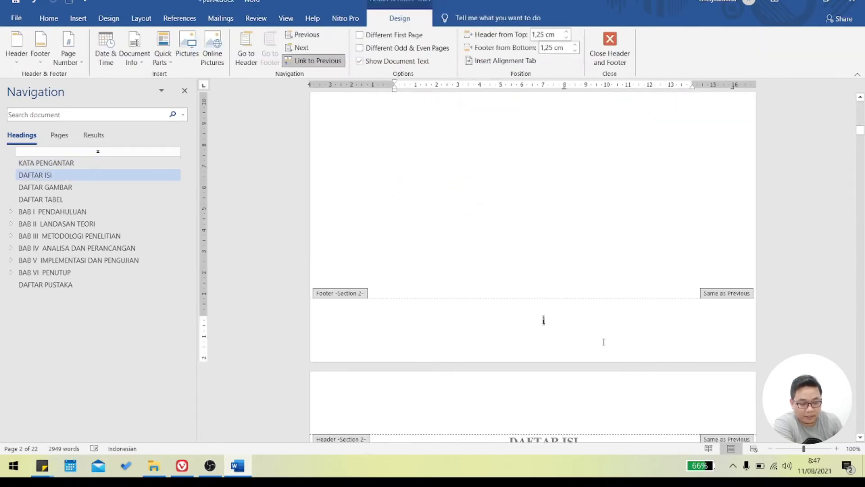
pyautogui.click(324, 66)
# - Delete the page number from the section 1 footer on the blank first page and return to the body text
pyautogui.scroll(5, 557, 200)
pyautogui.scroll(10, 557, 201)
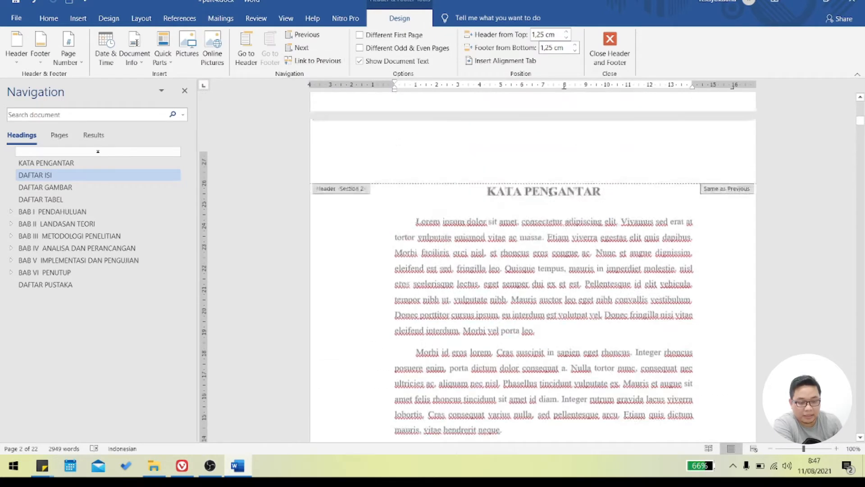
pyautogui.scroll(8, 481, 161)
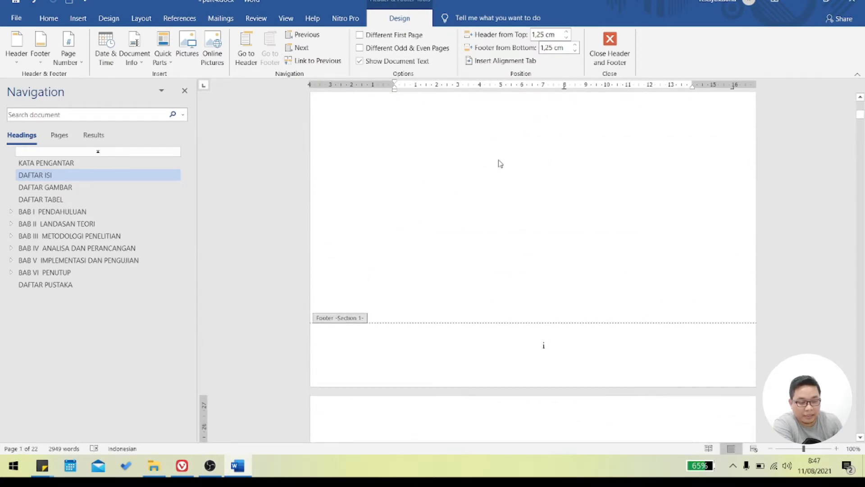
pyautogui.scroll(-10, 424, 204)
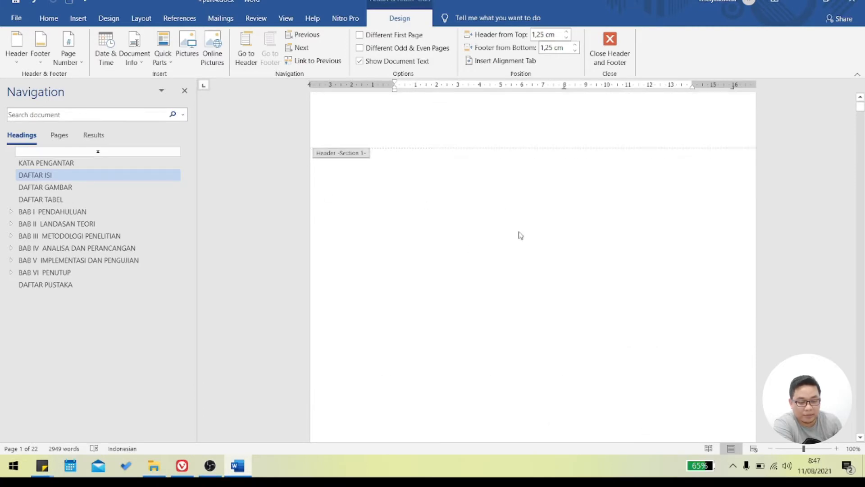
pyautogui.click(581, 286)
pyautogui.moveTo(559, 287); pyautogui.dragTo(512, 287)
pyautogui.click(567, 293)
pyautogui.doubleClick(545, 287)
pyautogui.press('Delete')
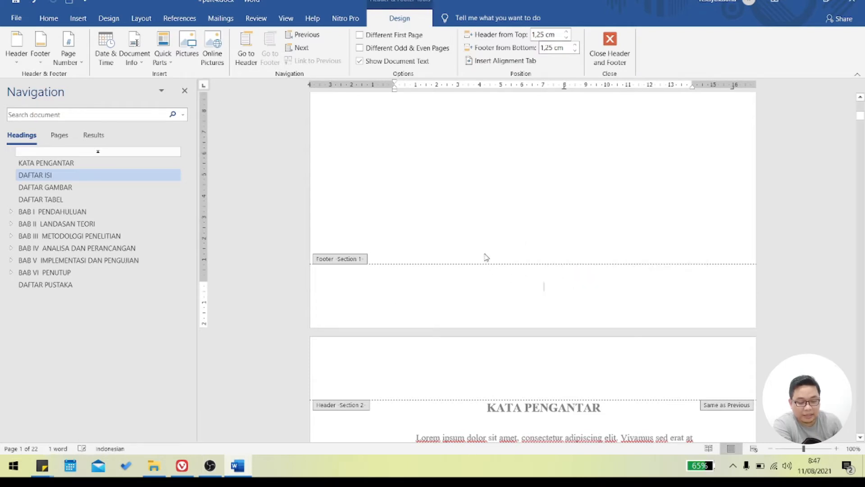
pyautogui.scroll(10, 487, 258)
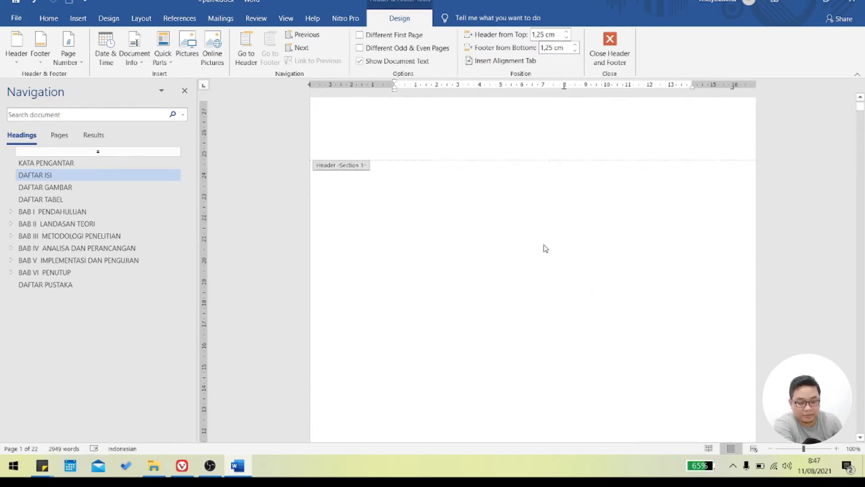
pyautogui.doubleClick(471, 208)
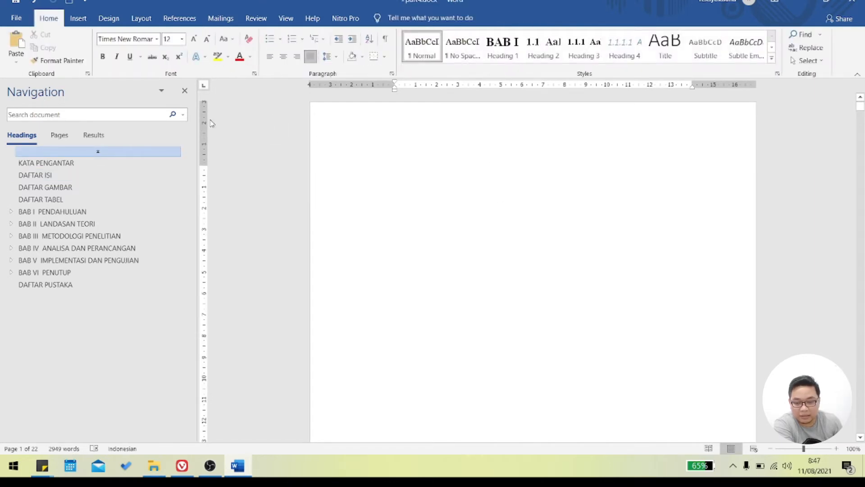
# - Start a text line on the blank first page and centre its paragraph
pyautogui.click(385, 161)
pyautogui.doubleClick(436, 179)
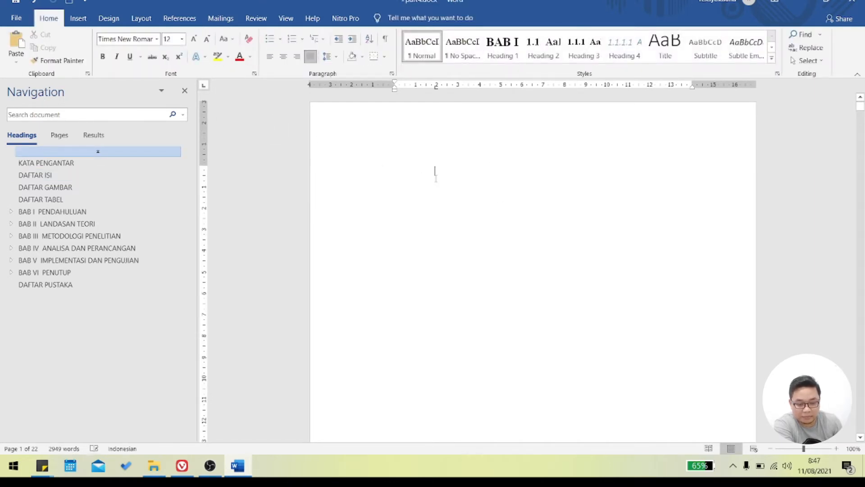
pyautogui.click(284, 59)
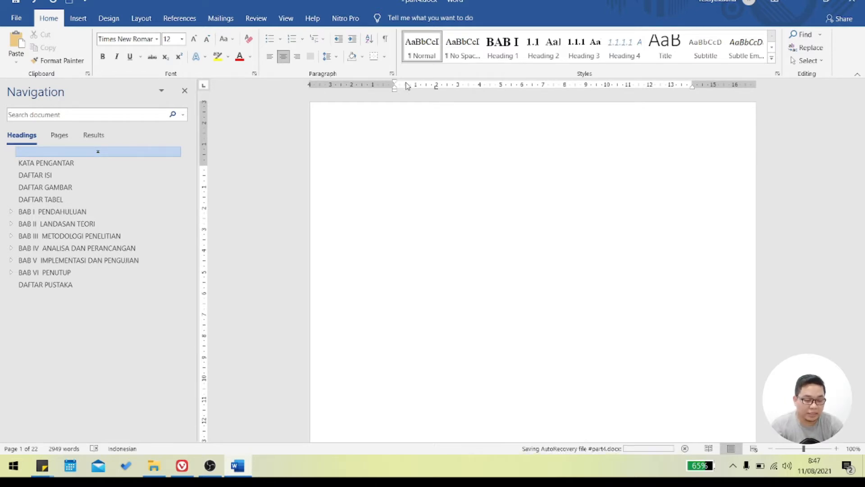
# - Enter the cover title "IMPLEMENTASI METODE BACKPROPAGATION UNTUK MEMPREDIKSI MINAT SISWA TERHADAP JURUSAN" in capitals
pyautogui.write('Implement')
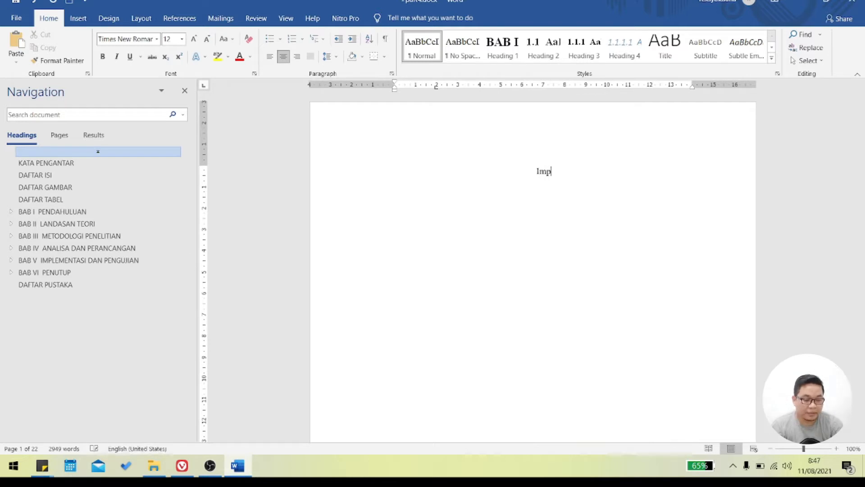
pyautogui.press('BackSpace')
pyautogui.press('BackSpace')
pyautogui.press('BackSpace')
pyautogui.press('BackSpace')
pyautogui.press('BackSpace')
pyautogui.press('BackSpace')
pyautogui.press('BackSpace')
pyautogui.press('BackSpace')
pyautogui.press('BackSpace')
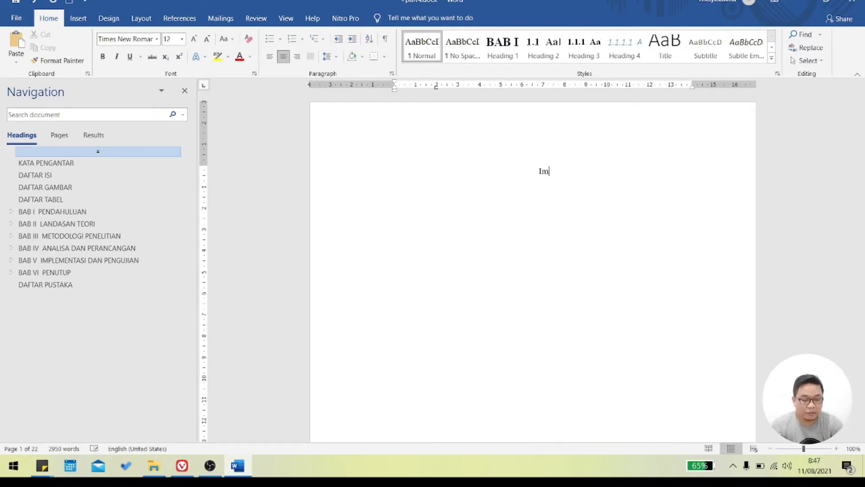
pyautogui.press('capslock')
pyautogui.write('IMPLE')
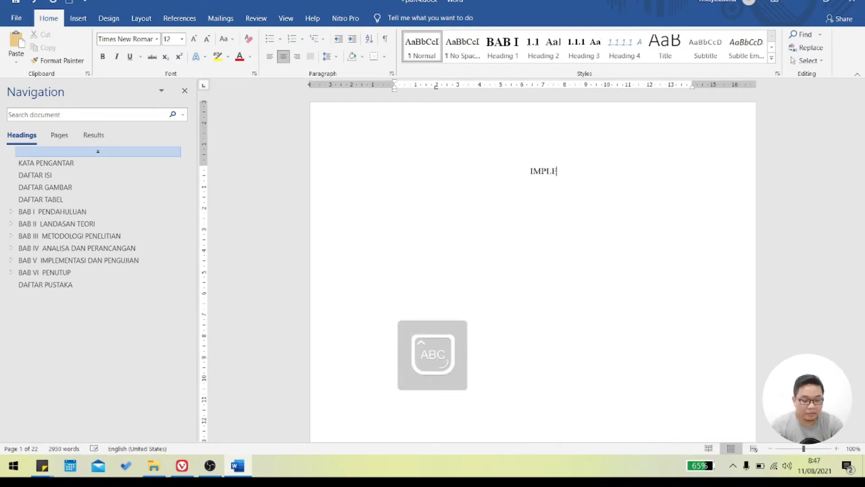
pyautogui.write('MENTASI METODE ')
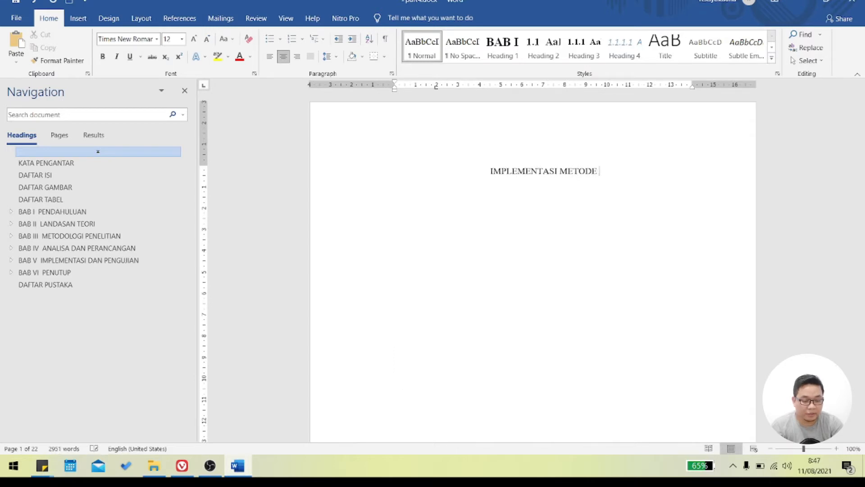
pyautogui.write('BACKPROPA')
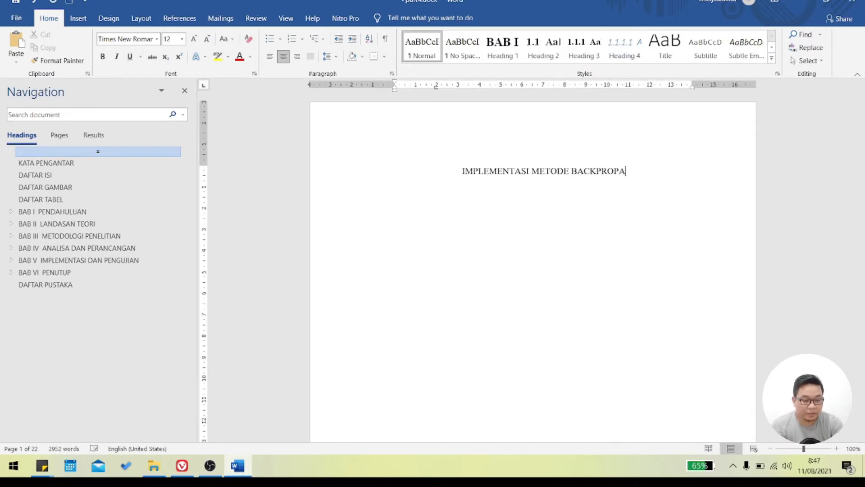
pyautogui.write('GATION UNTUK ')
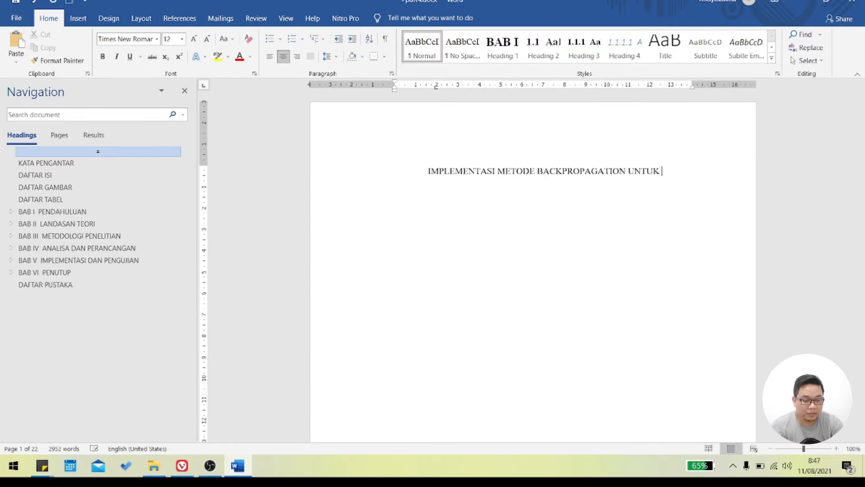
pyautogui.write('MEMPREDIKSI')
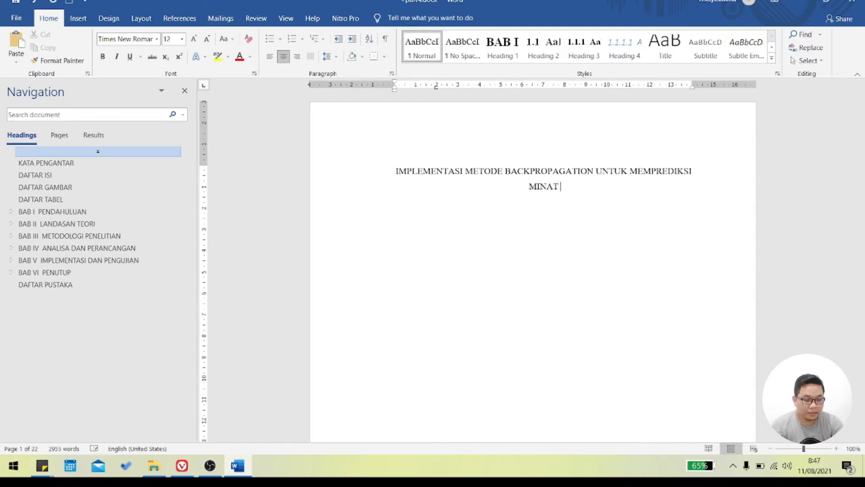
pyautogui.write('MINAT SISWA ')
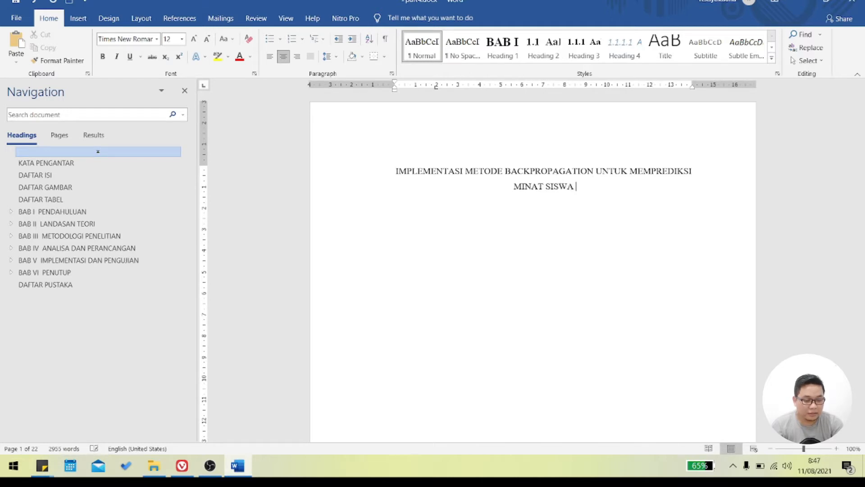
pyautogui.write('TERHADAP JURUSAN')
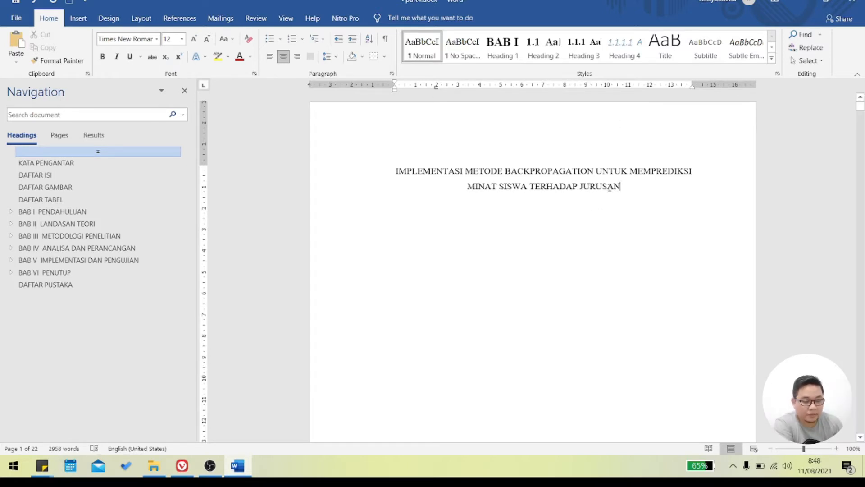
# - Format the whole cover title as bold with a font size of 14
pyautogui.moveTo(628, 183); pyautogui.dragTo(395, 167)
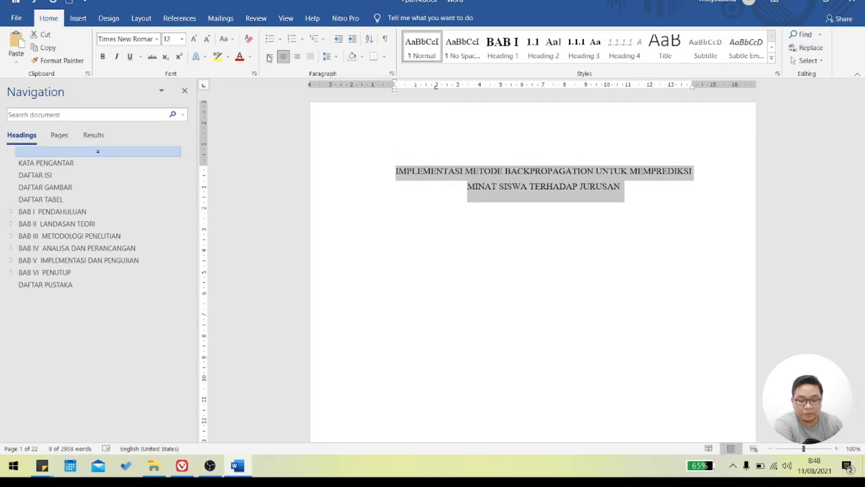
pyautogui.click(103, 56)
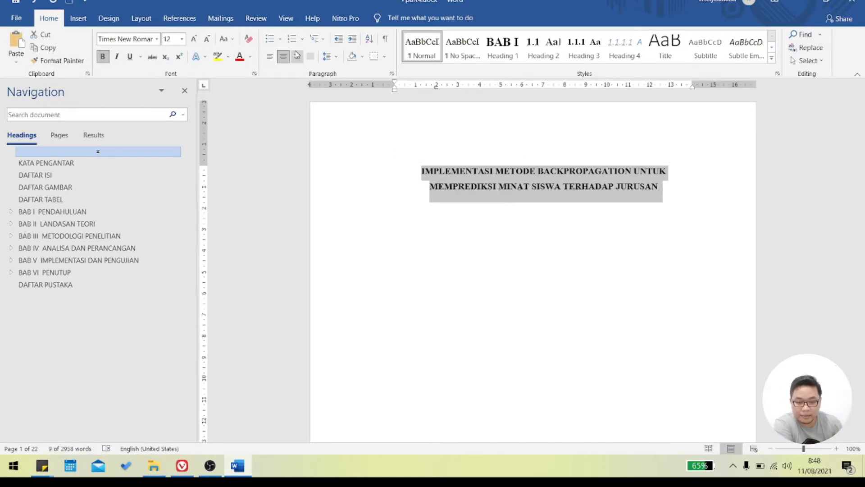
pyautogui.click(195, 40)
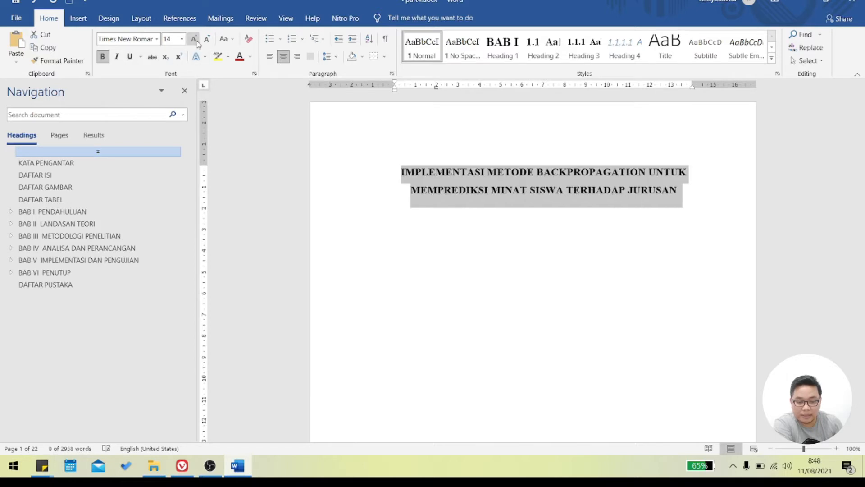
pyautogui.click(195, 40)
pyautogui.click(207, 39)
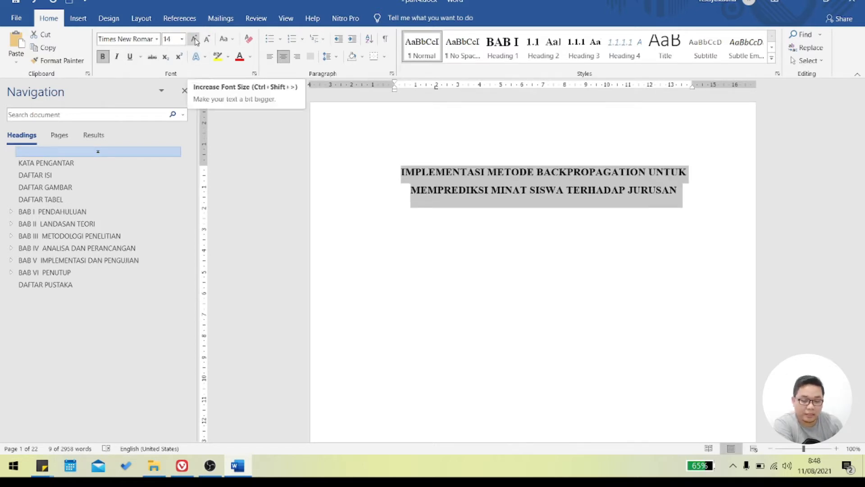
pyautogui.click(195, 40)
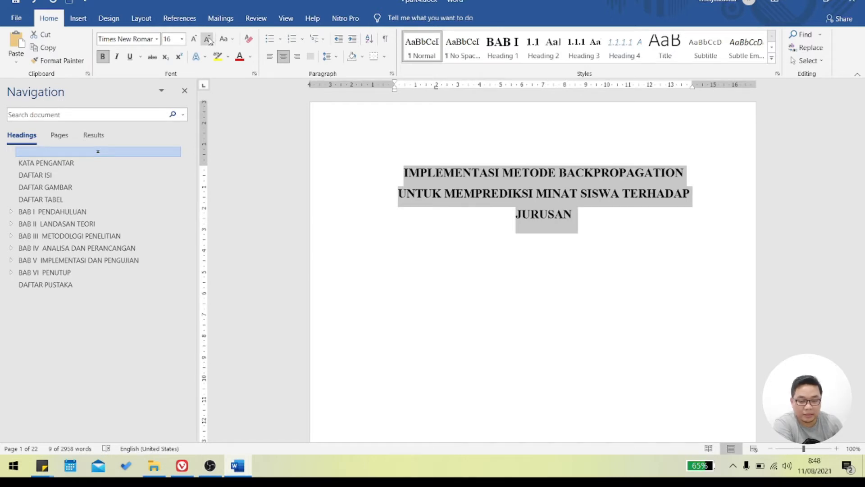
pyautogui.click(168, 39)
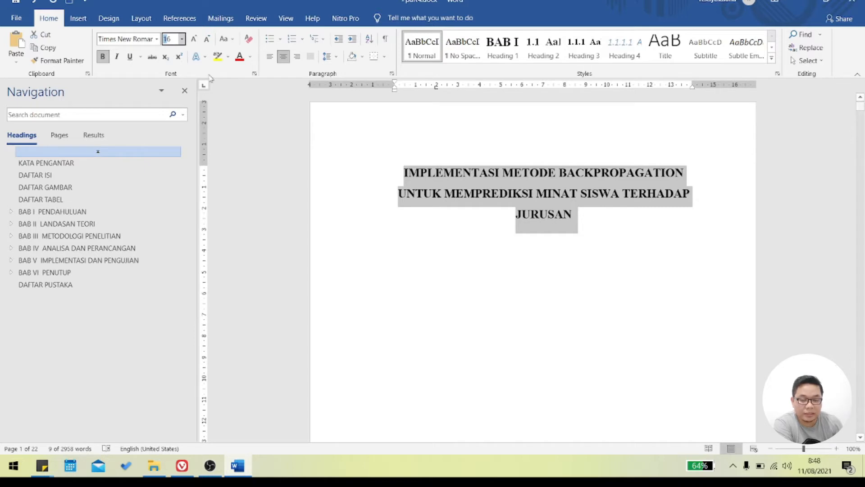
pyautogui.click(207, 39)
pyautogui.click(471, 191)
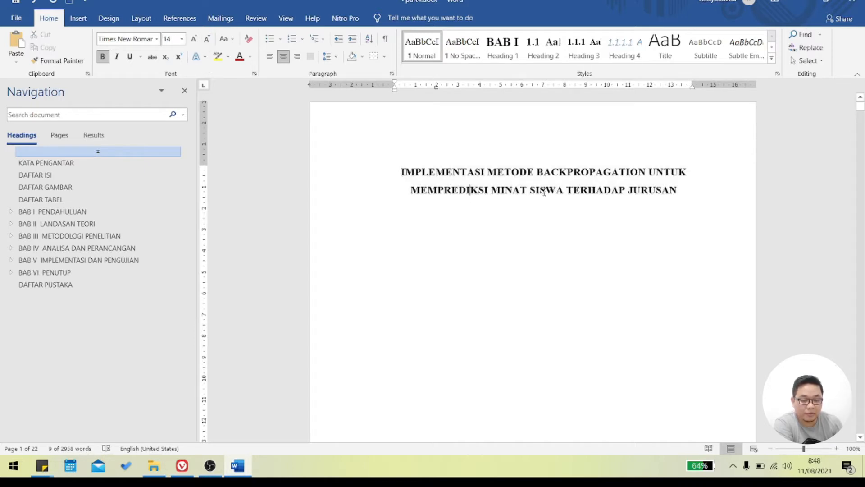
pyautogui.moveTo(692, 200); pyautogui.dragTo(406, 145)
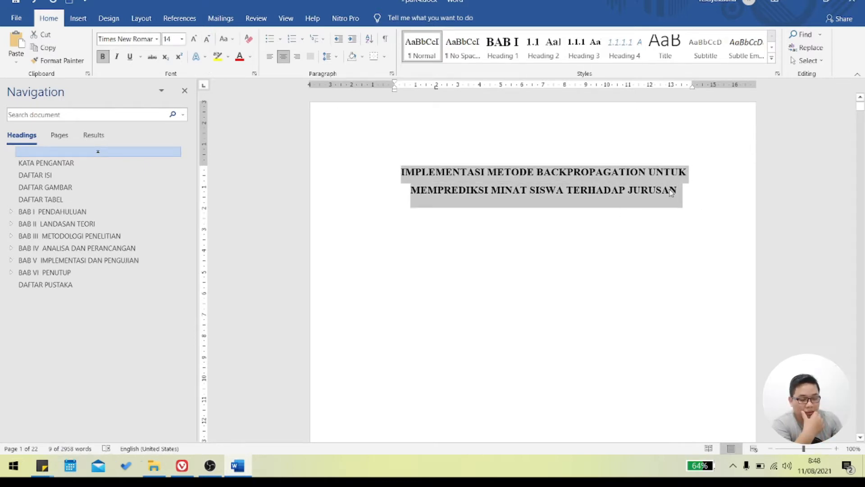
pyautogui.click(496, 175)
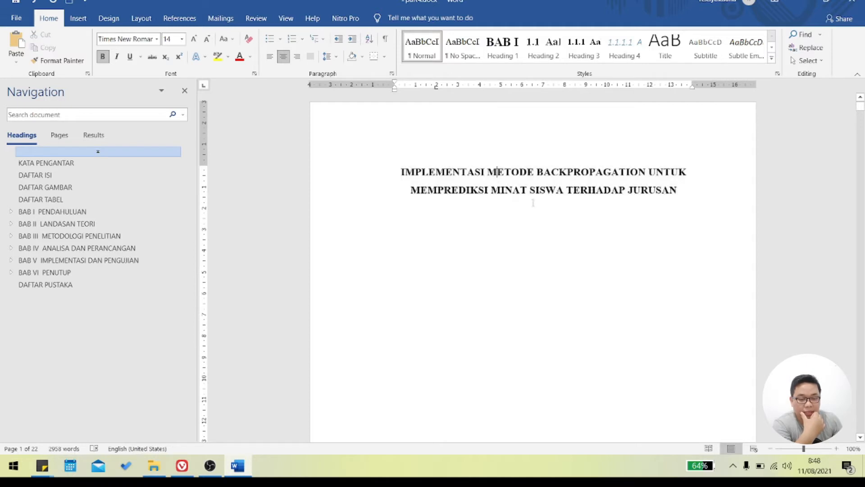
# - Add several blank lines beneath the cover title and enter the author's full name, centred and in bold
pyautogui.press('Return')
pyautogui.press('Return')
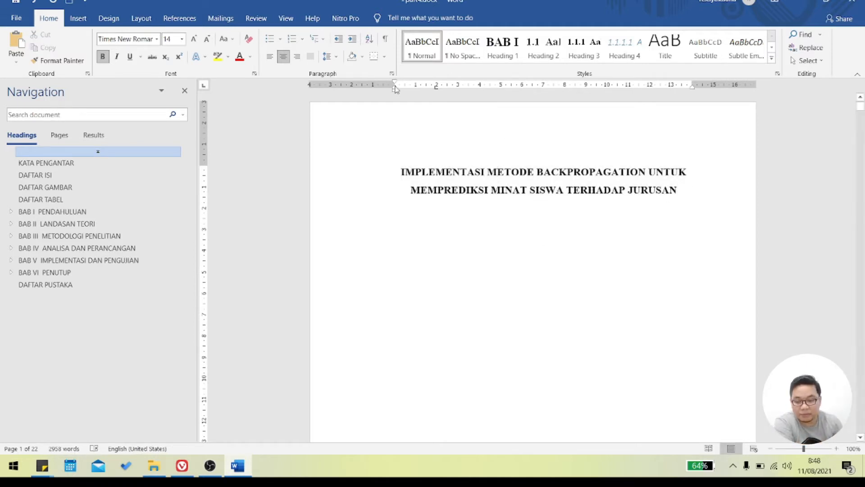
pyautogui.click(59, 136)
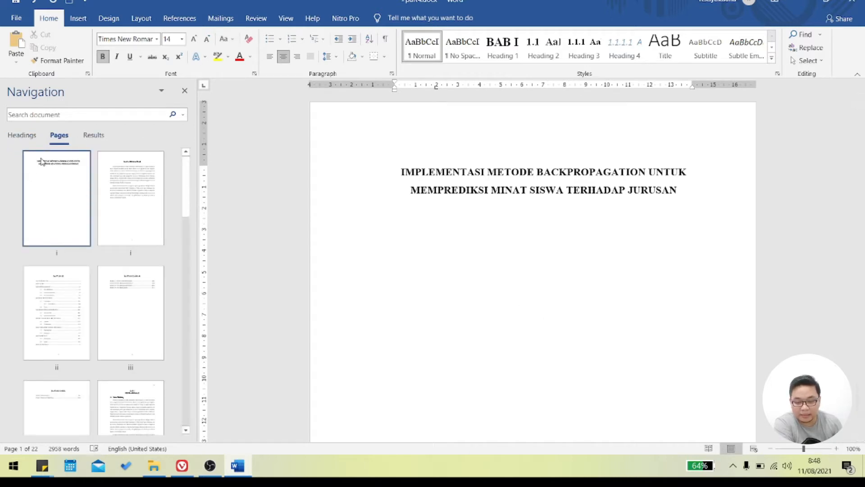
pyautogui.click(24, 136)
pyautogui.scroll(-4, 510, 269)
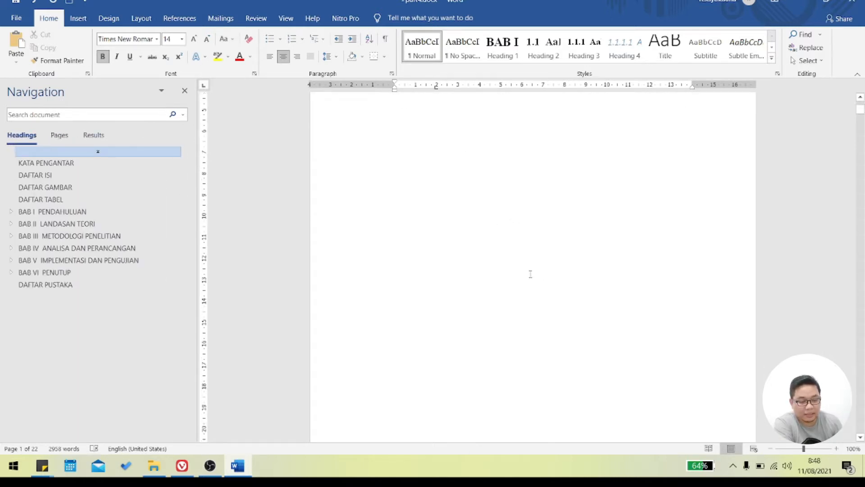
pyautogui.scroll(4, 547, 180)
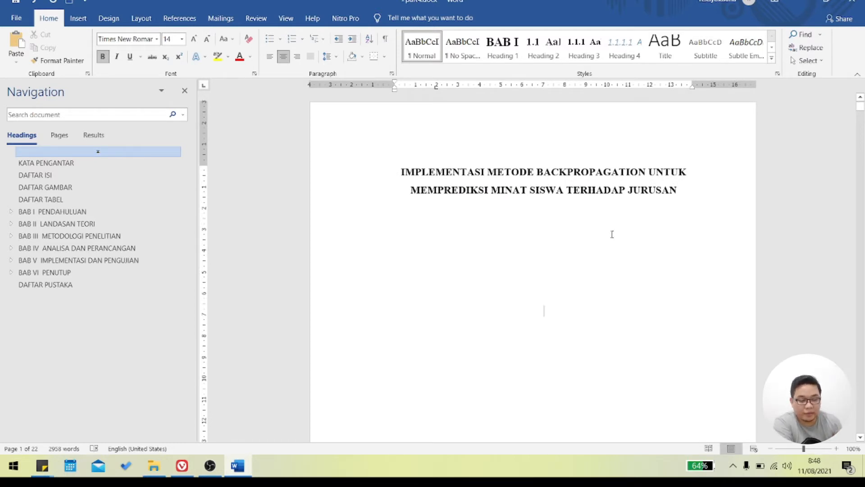
pyautogui.click(864, 107)
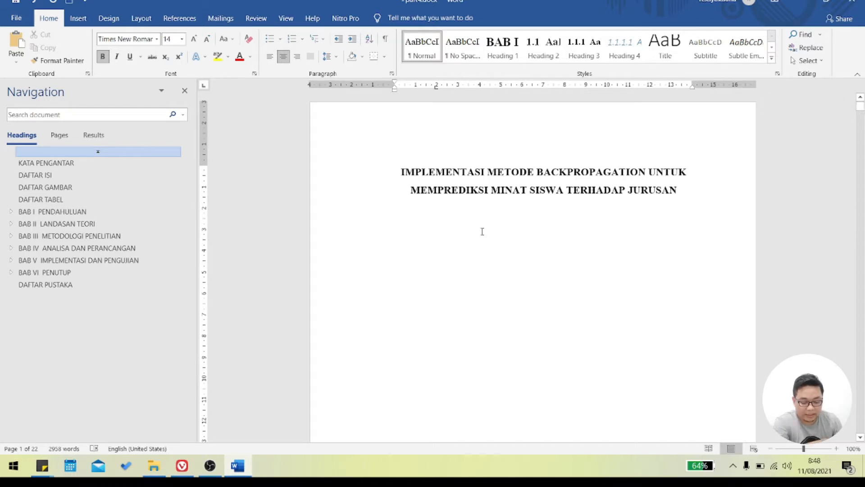
pyautogui.write('X')
pyautogui.press('BackSpace')
pyautogui.press('BackSpace')
pyautogui.press('BackSpace')
pyautogui.press('capslock')
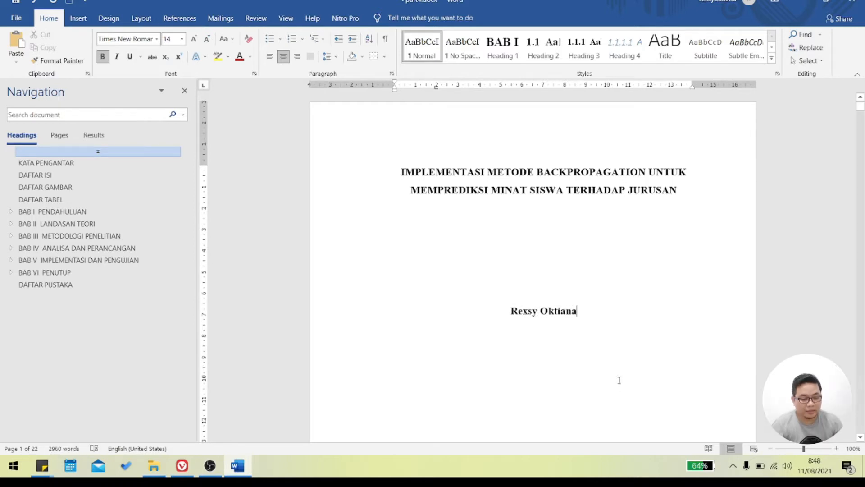
# - Examine the rest of the cover page and the start of the KATA PENGANTAR page
pyautogui.scroll(-5, 619, 360)
pyautogui.scroll(-8, 624, 352)
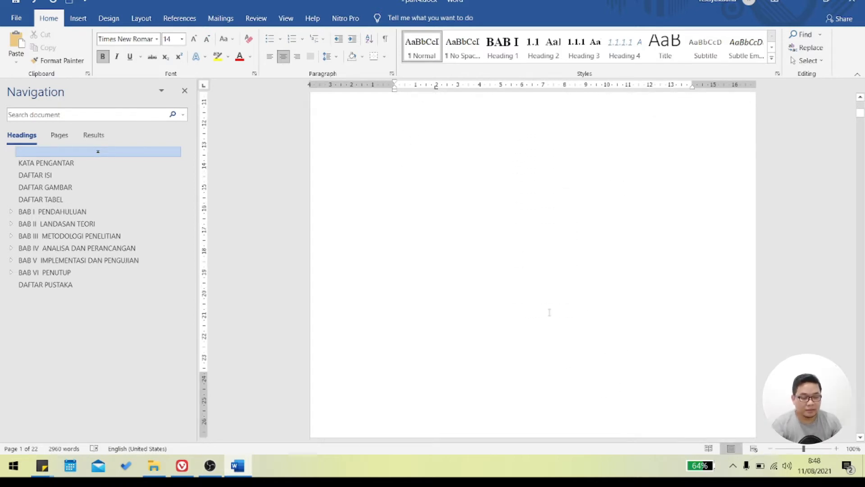
pyautogui.scroll(3, 573, 307)
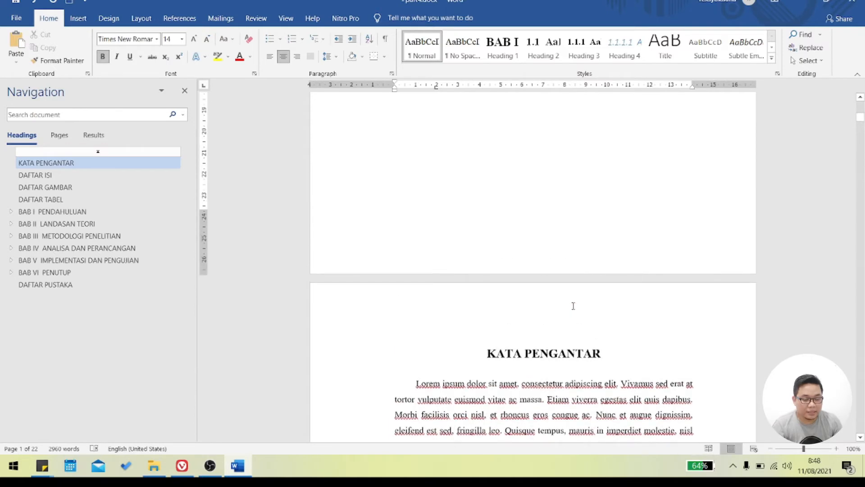
pyautogui.click(533, 354)
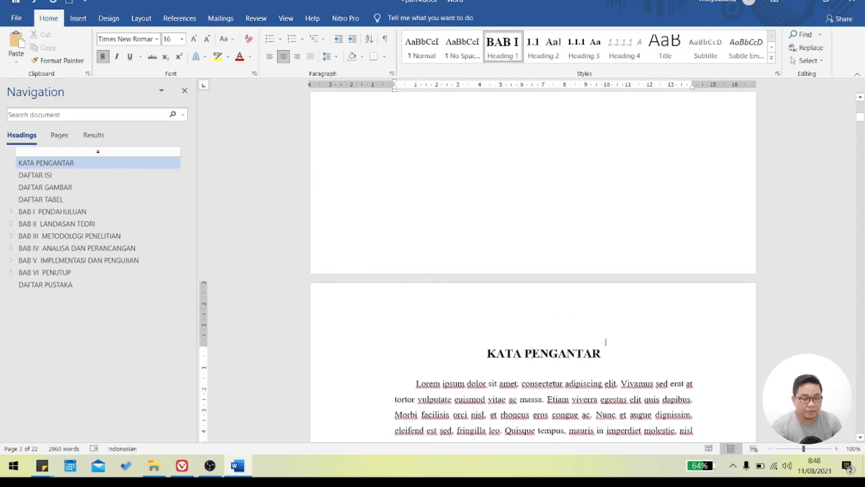
pyautogui.scroll(18, 595, 341)
pyautogui.scroll(-15, 603, 326)
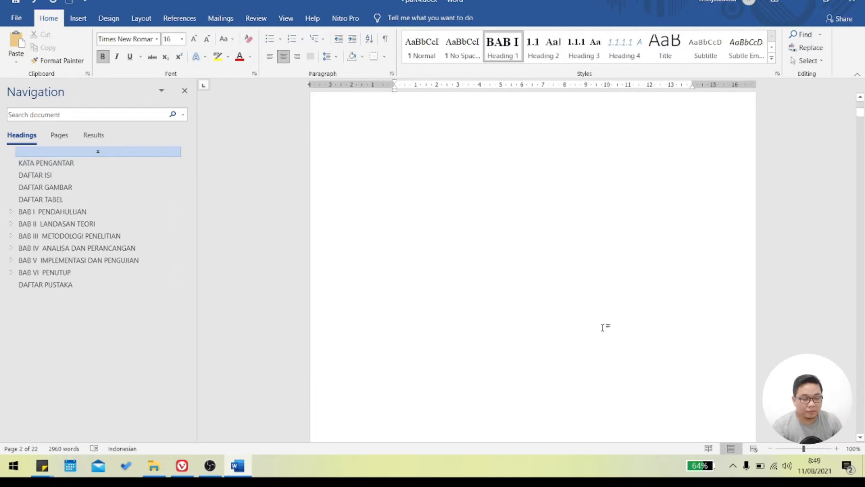
# - Go to the DAFTAR ISI heading, view its options for adding a heading before it, and return to the cover page
pyautogui.click(39, 176)
pyautogui.rightClick(40, 176)
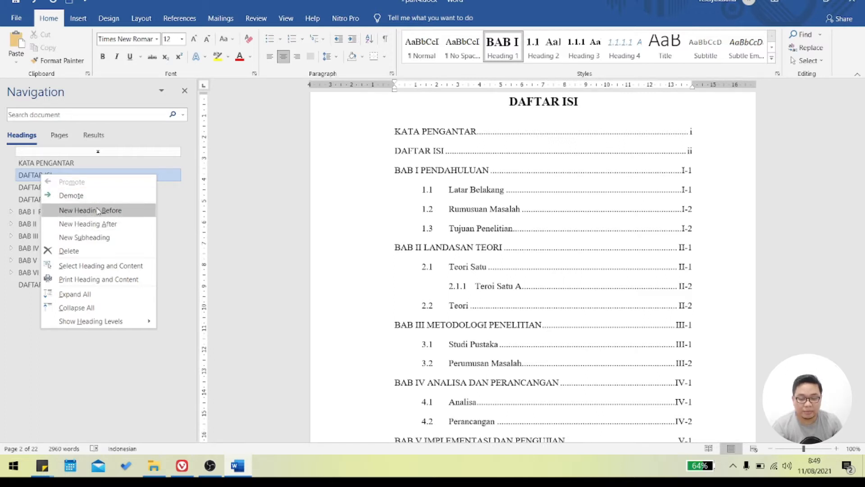
pyautogui.scroll(3, 513, 258)
pyautogui.click(100, 151)
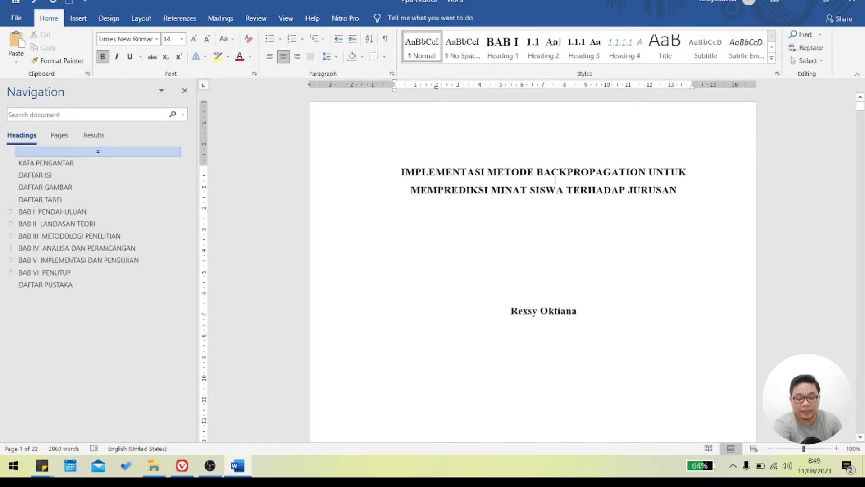
# - Check the page numbering at the foot of the cover page and the KATA PENGANTAR page
pyautogui.scroll(-2, 554, 184)
pyautogui.scroll(1, 555, 184)
pyautogui.scroll(1, 555, 184)
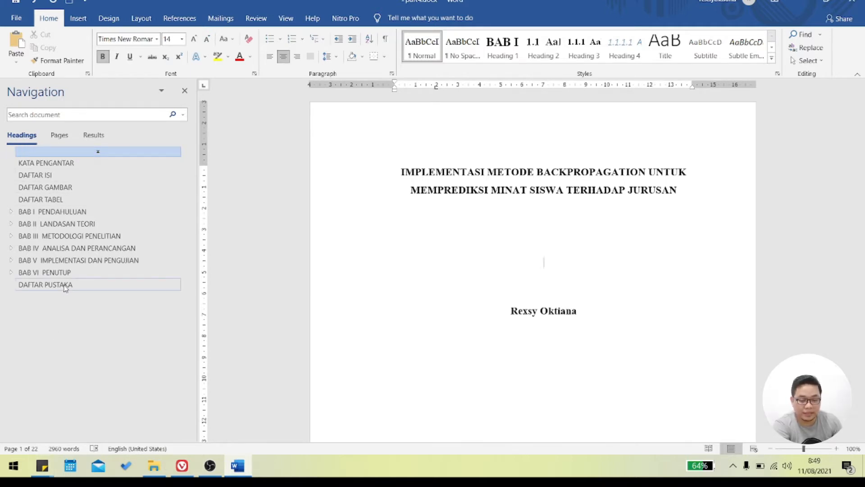
pyautogui.scroll(-8, 656, 274)
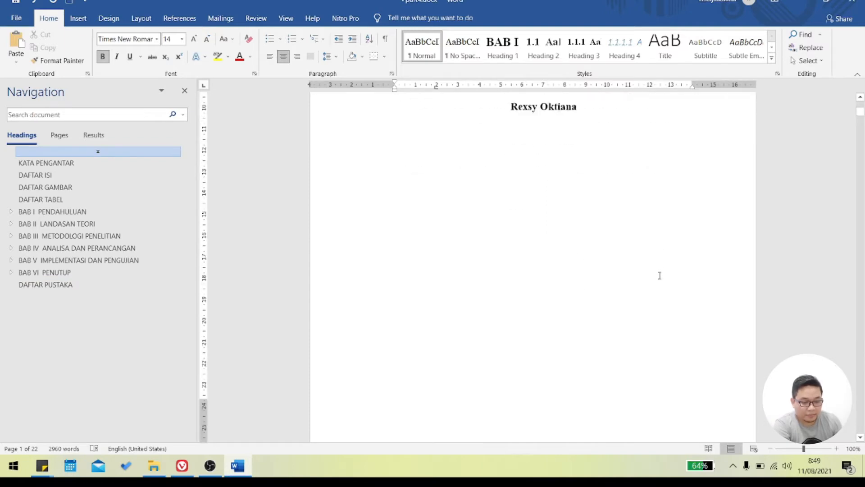
pyautogui.scroll(-6, 656, 274)
pyautogui.scroll(-3, 652, 271)
pyautogui.scroll(-5, 652, 271)
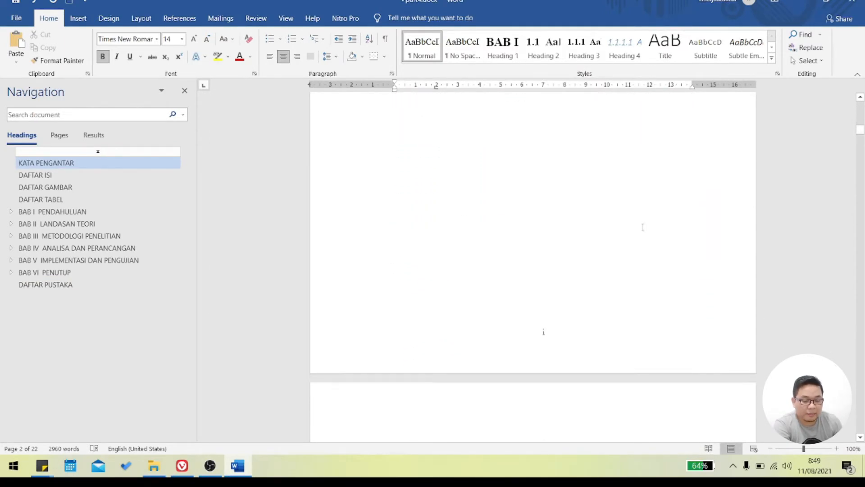
# - Examine the KATA PENGANTAR and DAFTAR ISI entries in the table of contents and return to the cover page
pyautogui.scroll(-6, 643, 227)
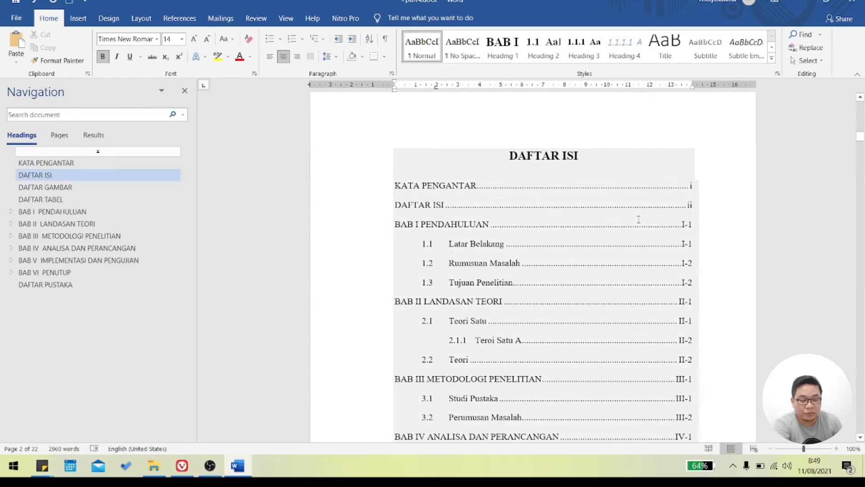
pyautogui.click(510, 193)
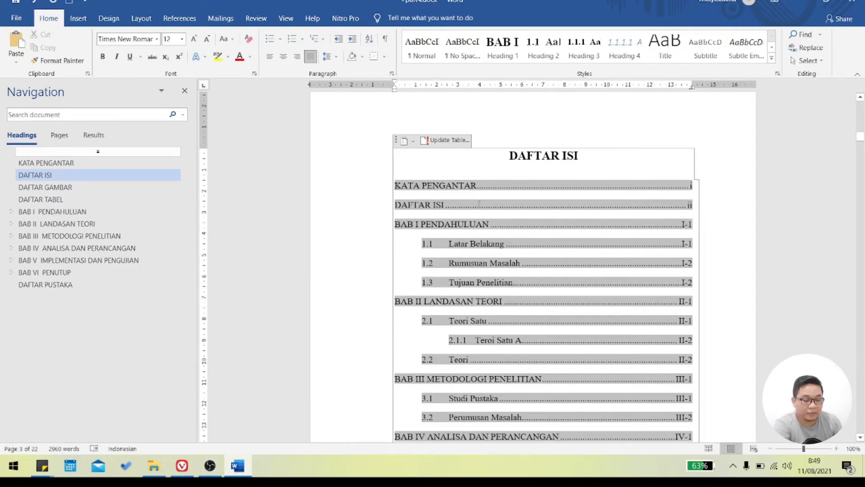
pyautogui.scroll(5, 477, 208)
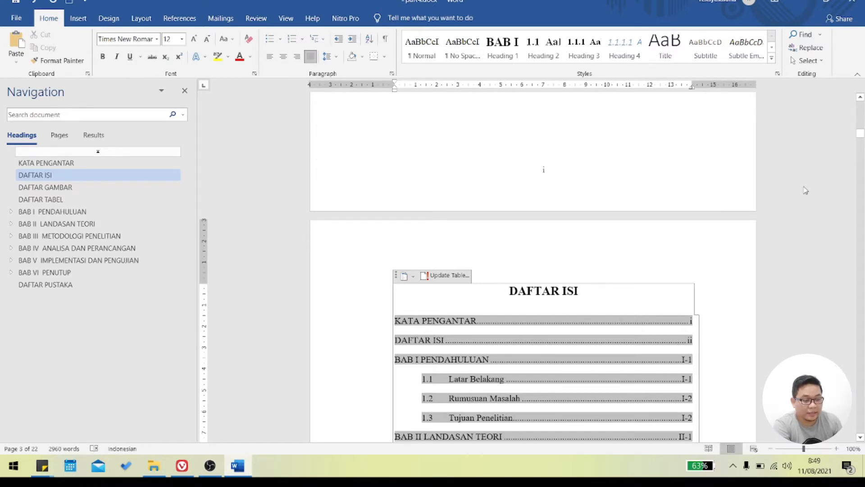
pyautogui.scroll(-3, 624, 285)
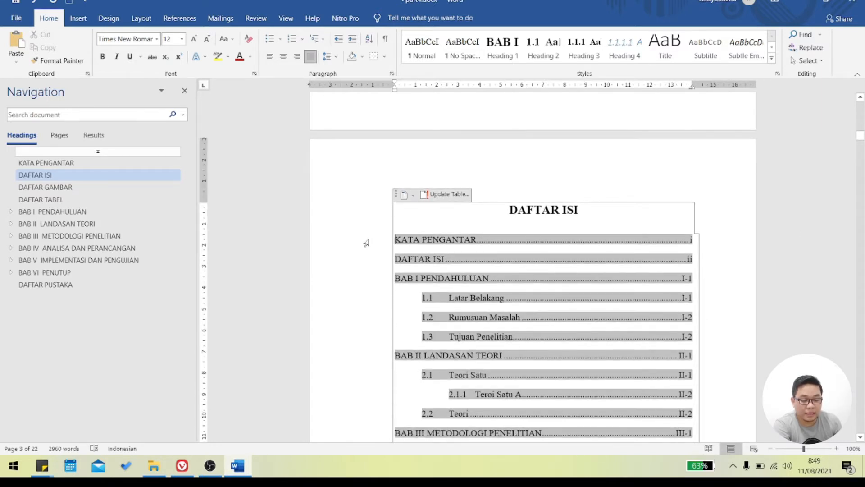
pyautogui.click(402, 240)
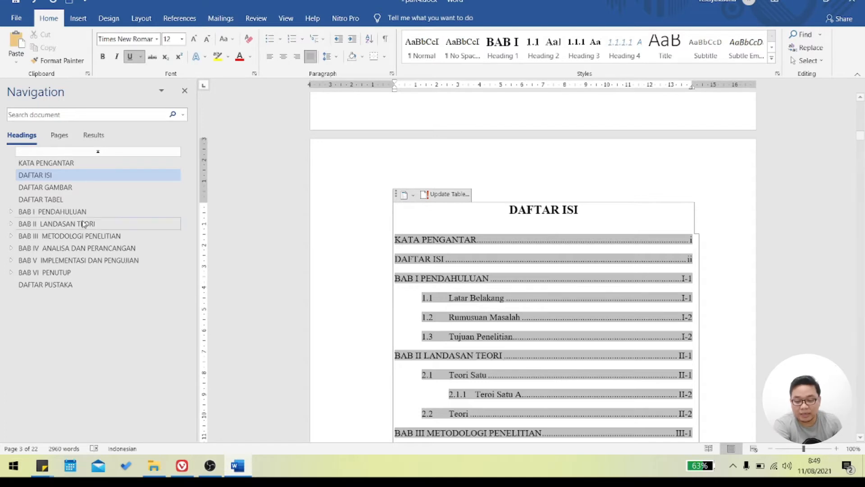
pyautogui.click(59, 154)
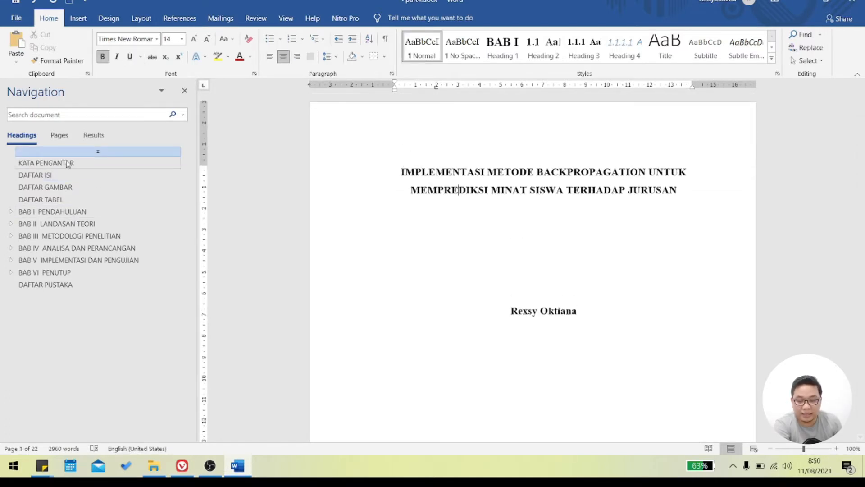
# - Go to the DAFTAR ISI page and inspect its heading text and the start of the contents list
pyautogui.click(41, 175)
pyautogui.moveTo(583, 102); pyautogui.dragTo(510, 101)
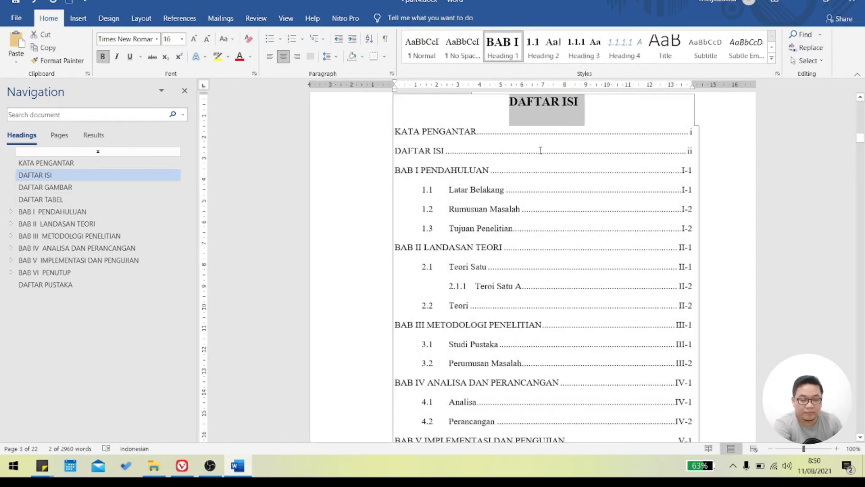
pyautogui.click(588, 100)
pyautogui.moveTo(585, 101); pyautogui.dragTo(542, 105)
pyautogui.click(534, 101)
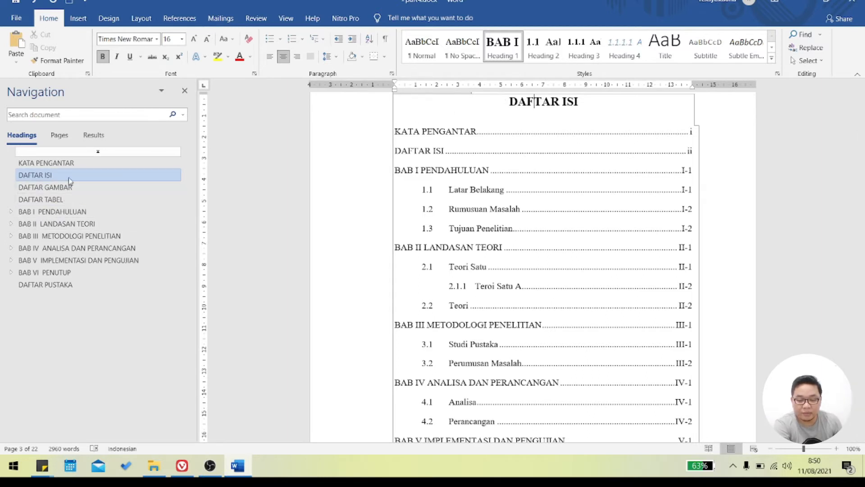
pyautogui.click(486, 111)
pyautogui.scroll(3, 604, 96)
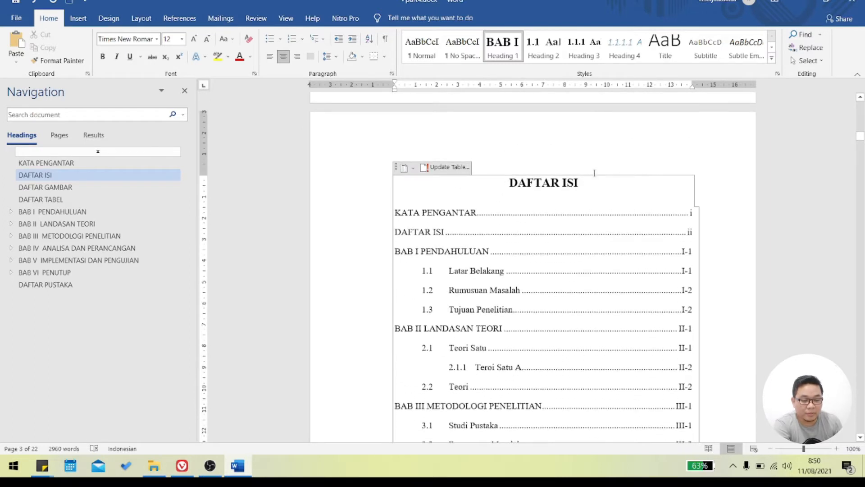
# - Add a HALAMAN JUDUL entry with dot leader and page number i above KATA PENGANTAR in the table of contents
pyautogui.click(590, 188)
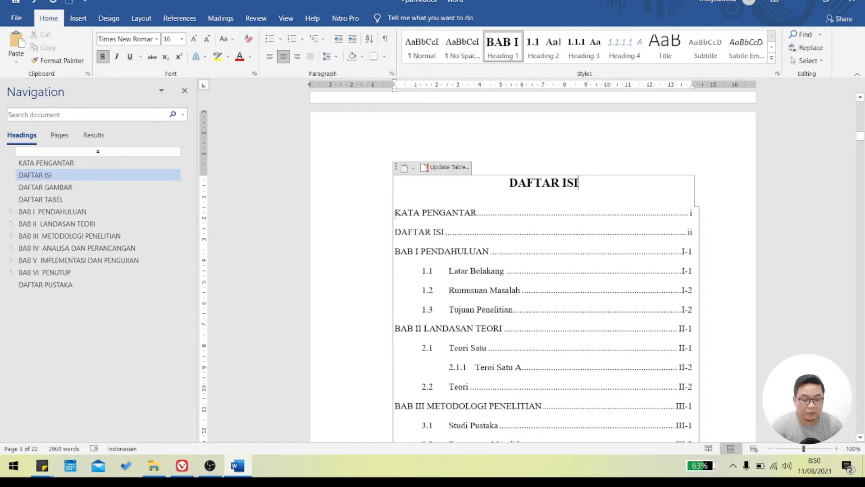
pyautogui.press('Return')
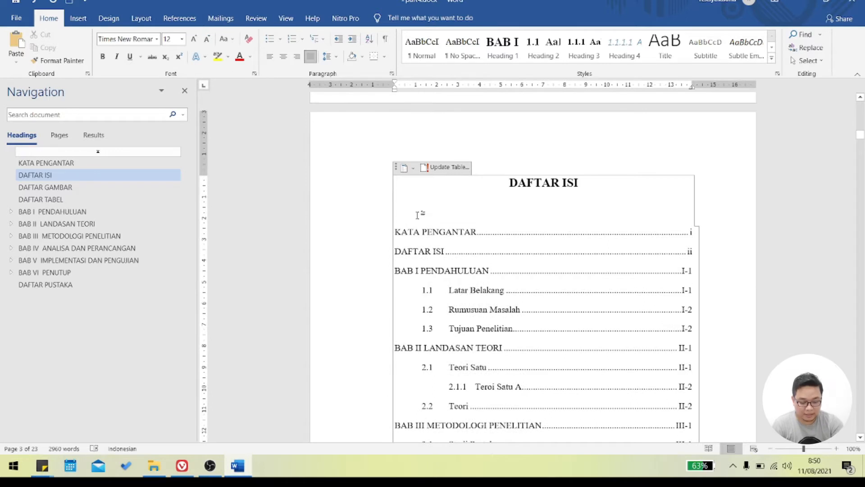
pyautogui.write('Halaman')
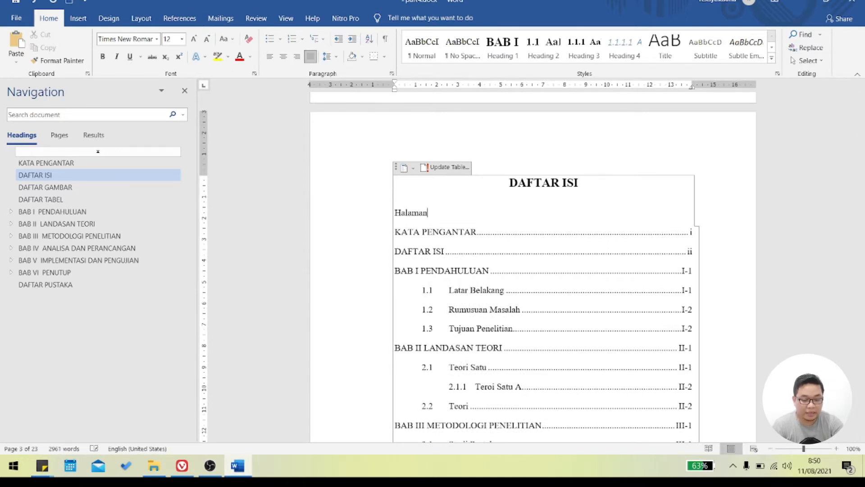
pyautogui.press('BackSpace')
pyautogui.press('BackSpace')
pyautogui.press('BackSpace')
pyautogui.press('BackSpace')
pyautogui.press('BackSpace')
pyautogui.press('BackSpace')
pyautogui.write('ALAMAN JUD')
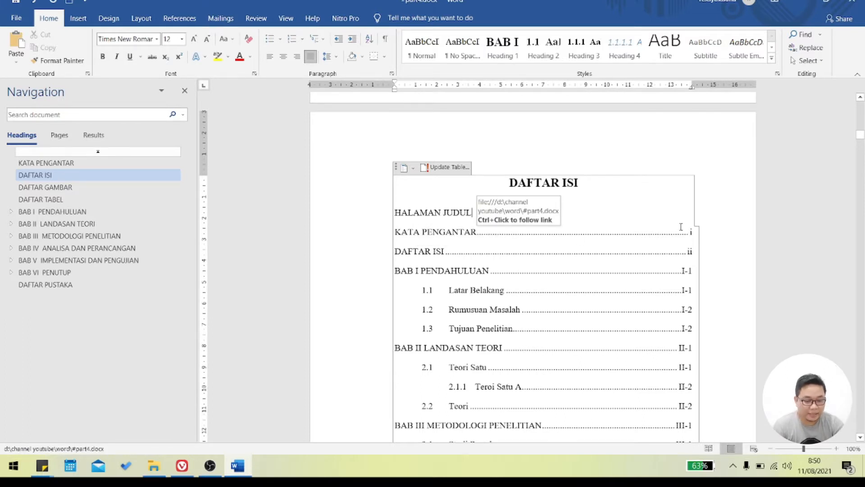
pyautogui.write('UL')
pyautogui.press('Tab')
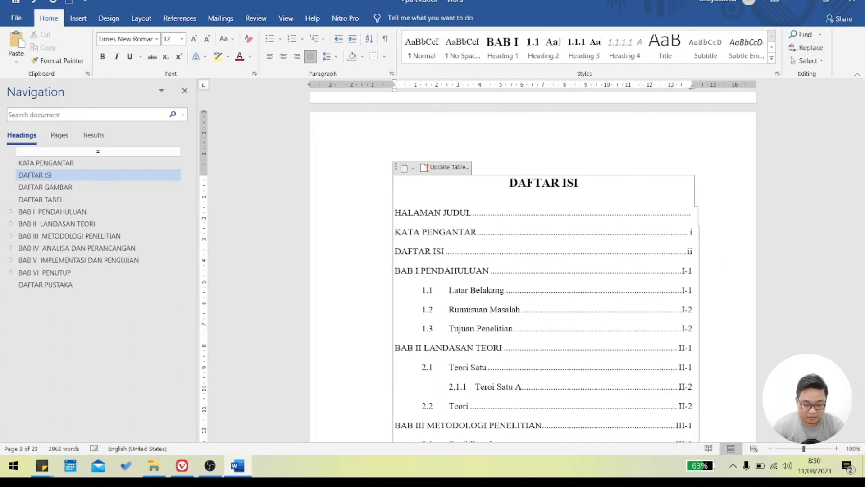
pyautogui.press('capslock')
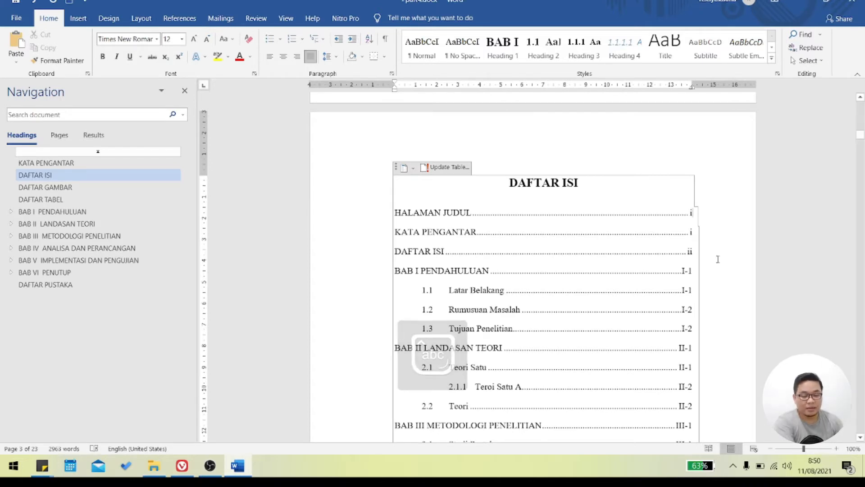
# - Set the page numbering of the section containing KATA PENGANTAR to start at ii and leave the footer
pyautogui.click(80, 166)
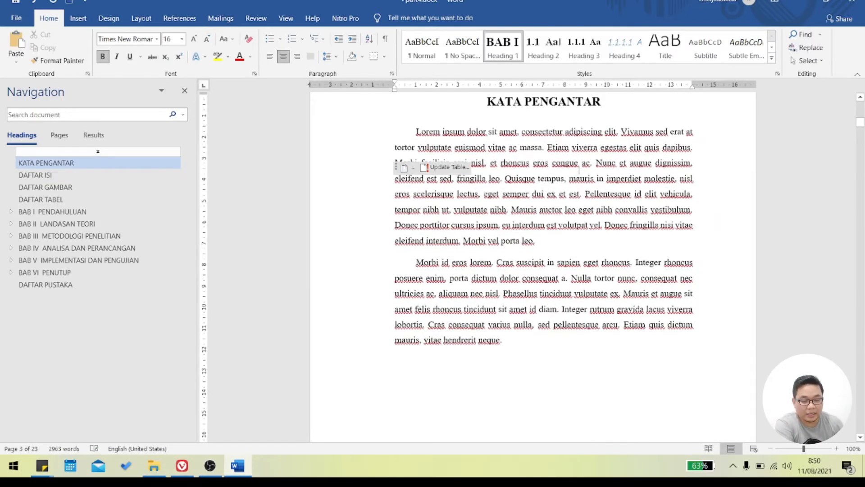
pyautogui.scroll(10, 580, 154)
pyautogui.scroll(-20, 580, 153)
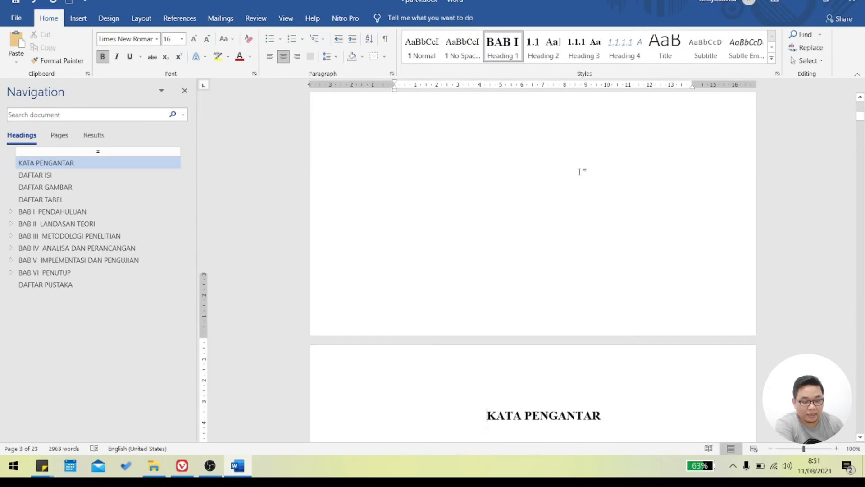
pyautogui.scroll(-1, 578, 233)
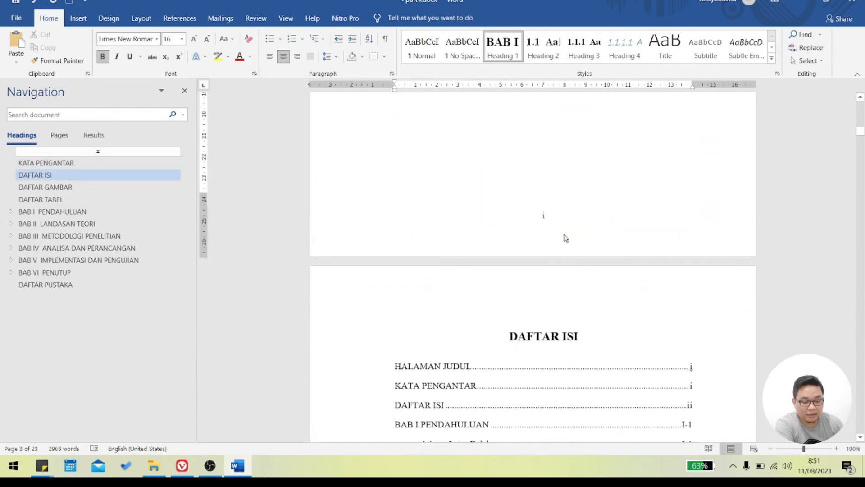
pyautogui.doubleClick(556, 221)
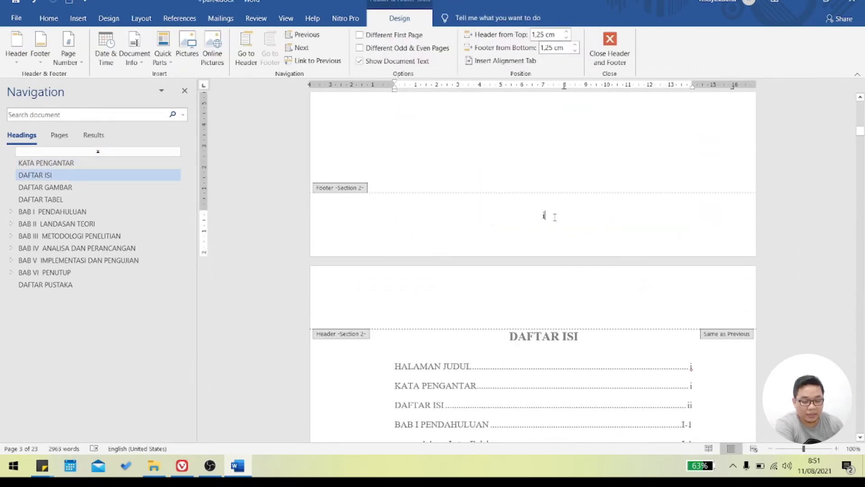
pyautogui.doubleClick(544, 217)
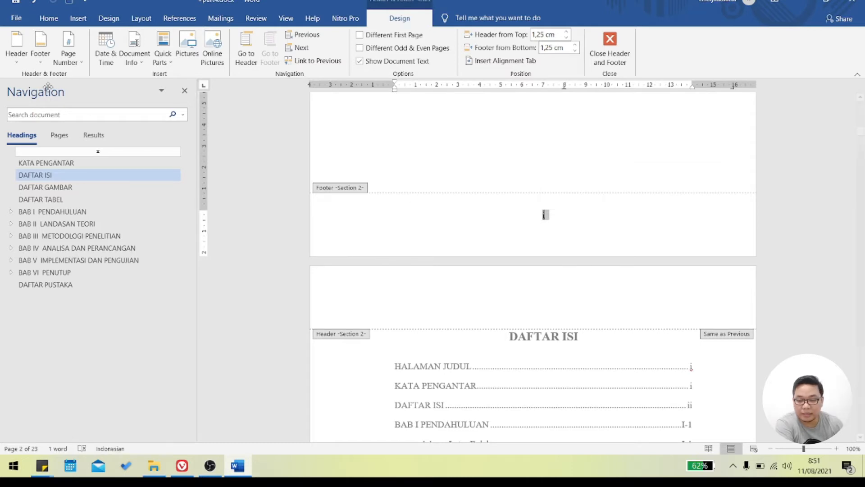
pyautogui.click(68, 56)
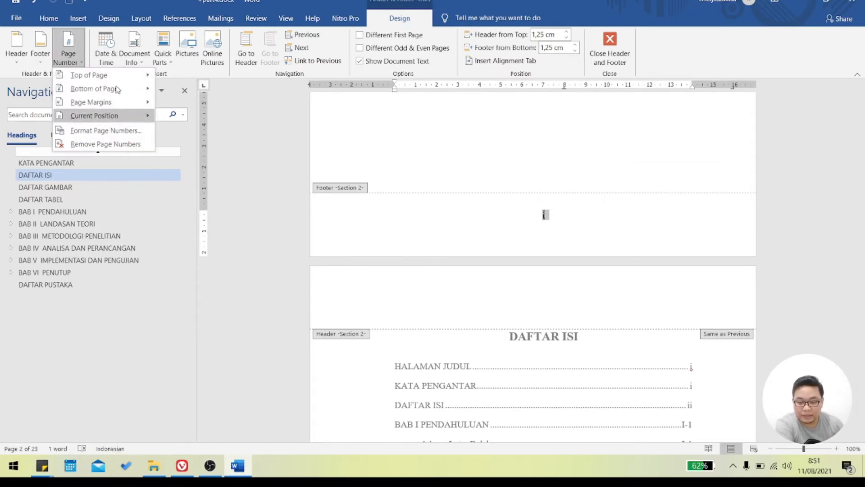
pyautogui.click(120, 130)
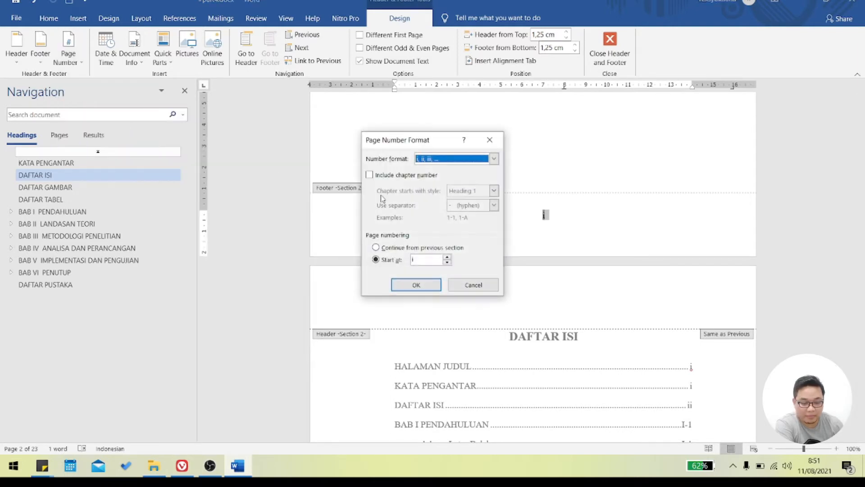
pyautogui.click(449, 257)
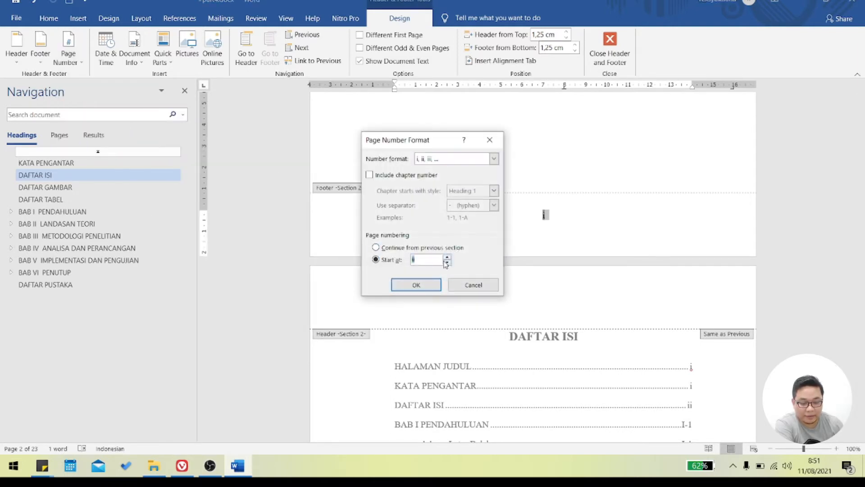
pyautogui.click(418, 285)
pyautogui.scroll(-6, 635, 275)
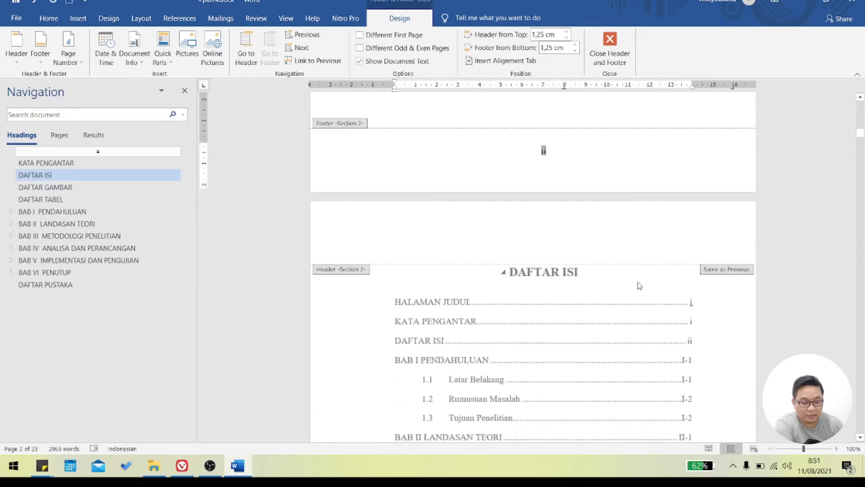
pyautogui.doubleClick(528, 250)
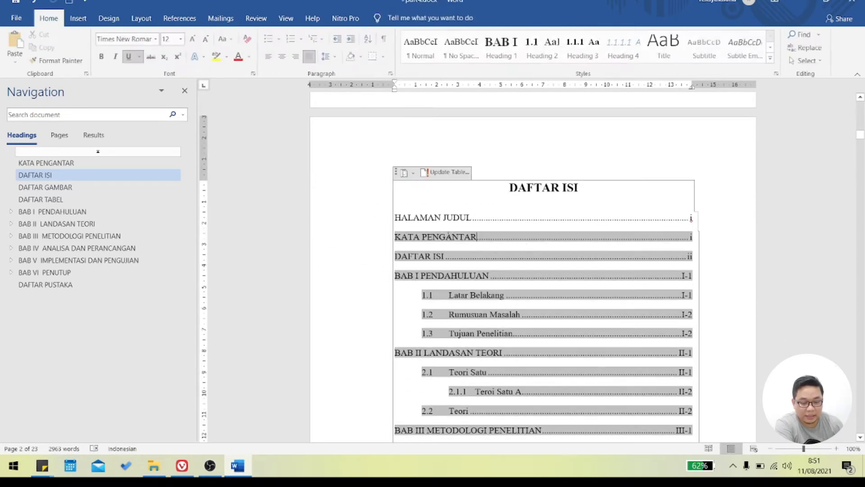
# - Update the entire DAFTAR ISI table of contents
pyautogui.click(446, 172)
pyautogui.click(397, 227)
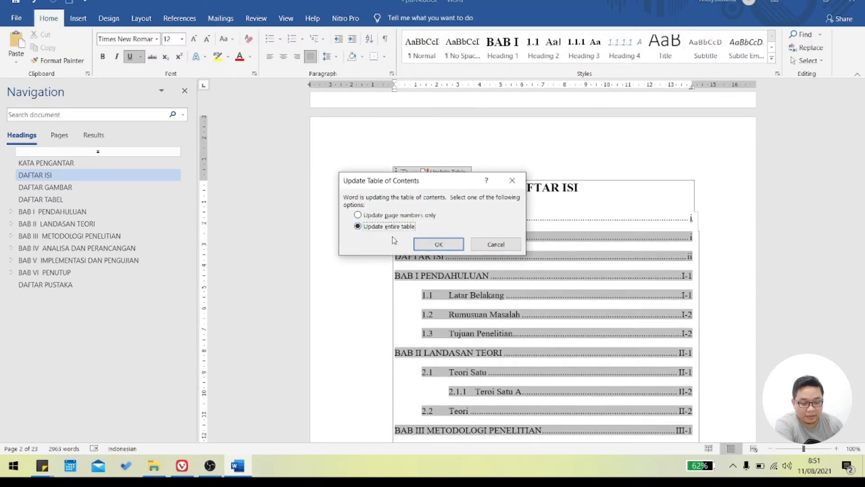
pyautogui.click(446, 244)
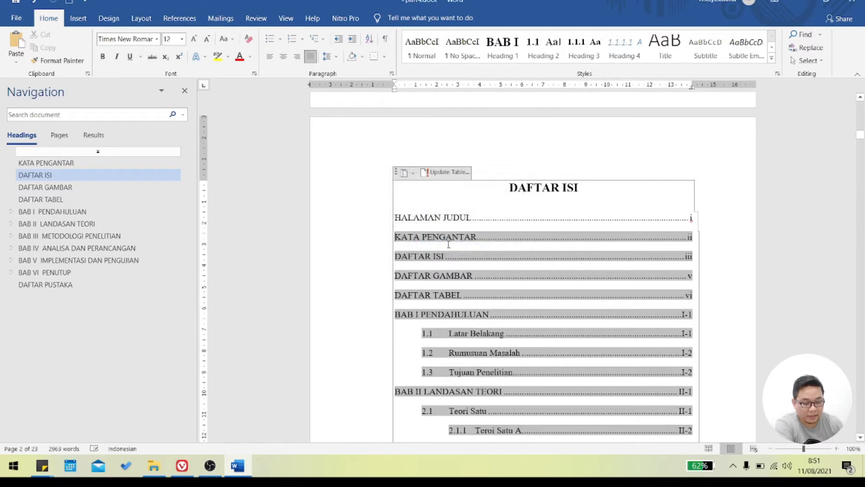
# - Examine the entries and page numbers of the updated table of contents, including the HALAMAN JUDUL line
pyautogui.scroll(-3, 624, 274)
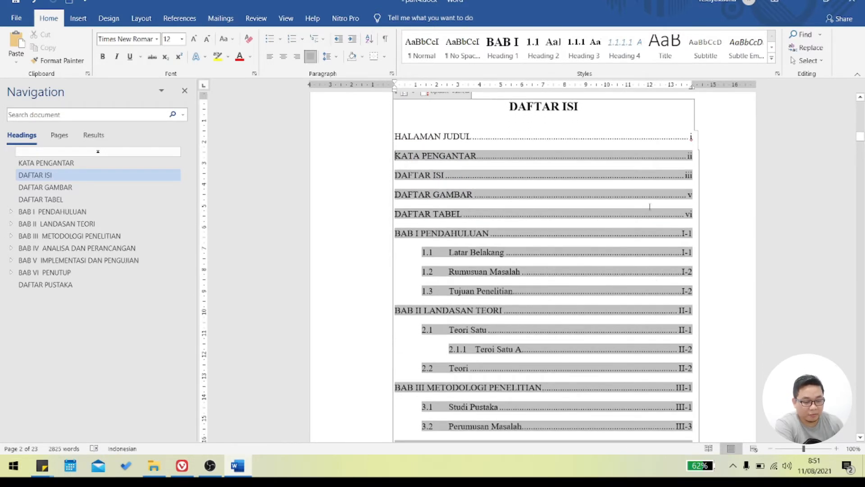
pyautogui.click(693, 155)
pyautogui.scroll(-5, 499, 139)
pyautogui.scroll(5, 498, 215)
pyautogui.scroll(2, 498, 215)
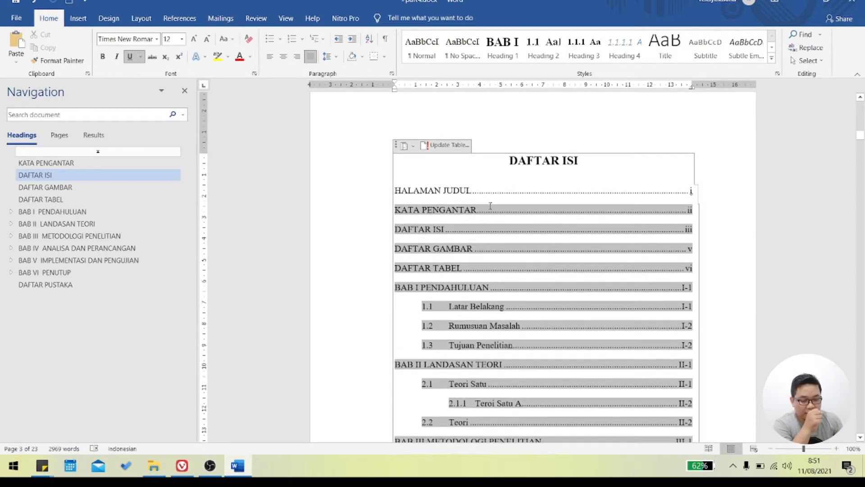
pyautogui.click(523, 216)
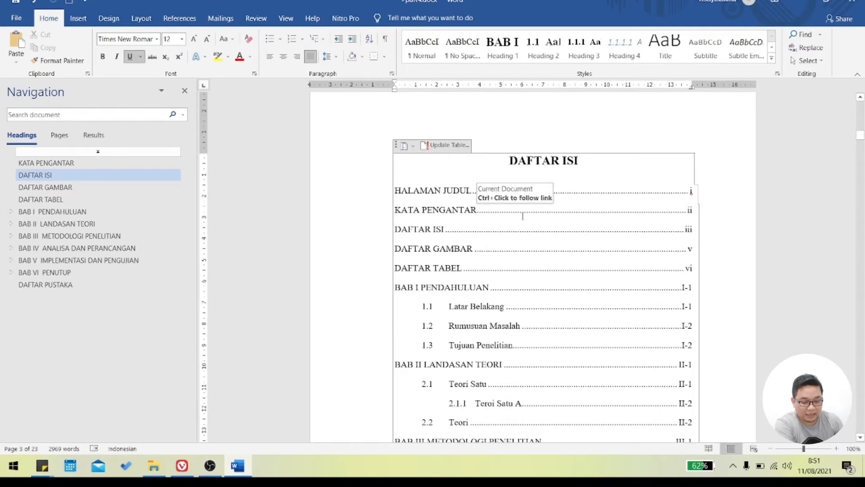
pyautogui.doubleClick(409, 218)
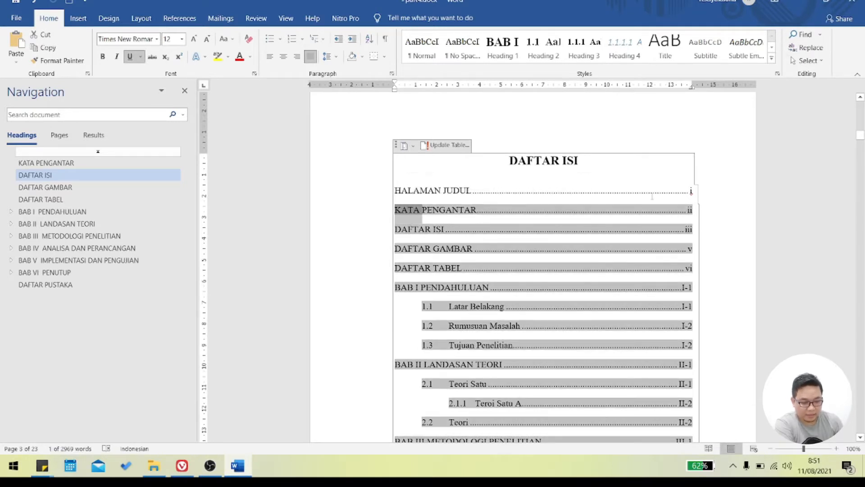
pyautogui.doubleClick(652, 195)
pyautogui.doubleClick(565, 243)
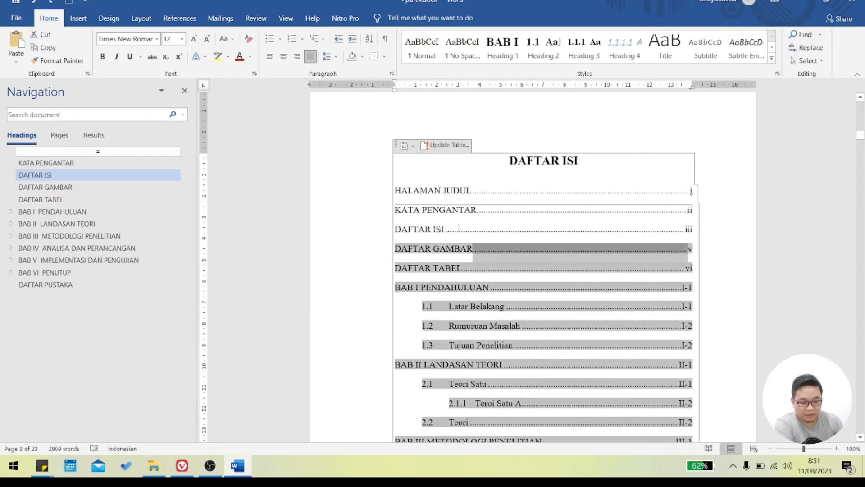
pyautogui.click(480, 224)
pyautogui.click(492, 218)
pyautogui.click(620, 240)
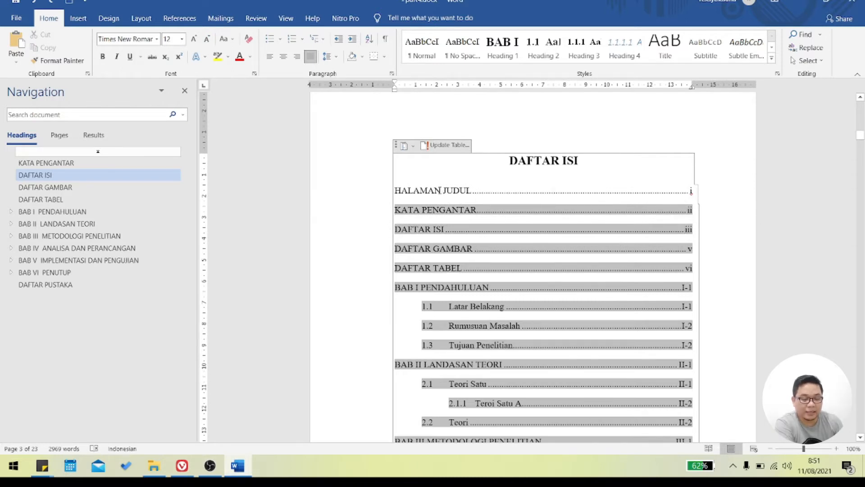
# - Update the entire table of contents once more and check its entries down to the foot of the page
pyautogui.click(447, 145)
pyautogui.click(393, 227)
pyautogui.click(433, 242)
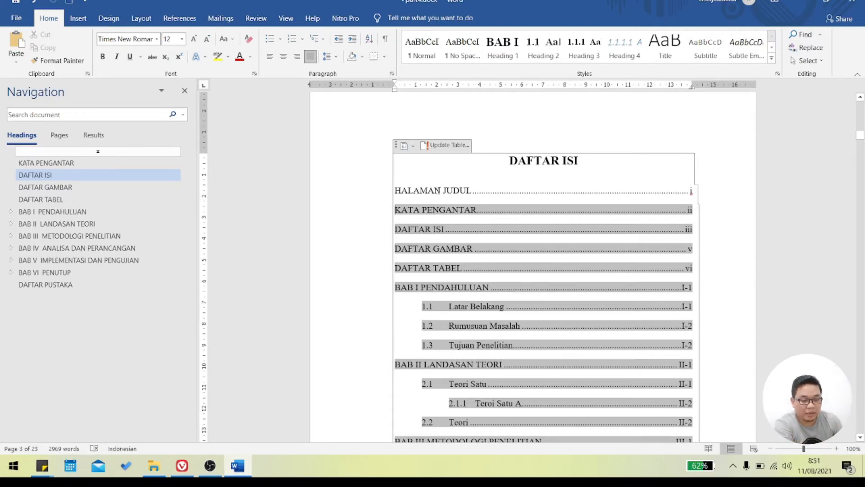
pyautogui.scroll(-12, 478, 235)
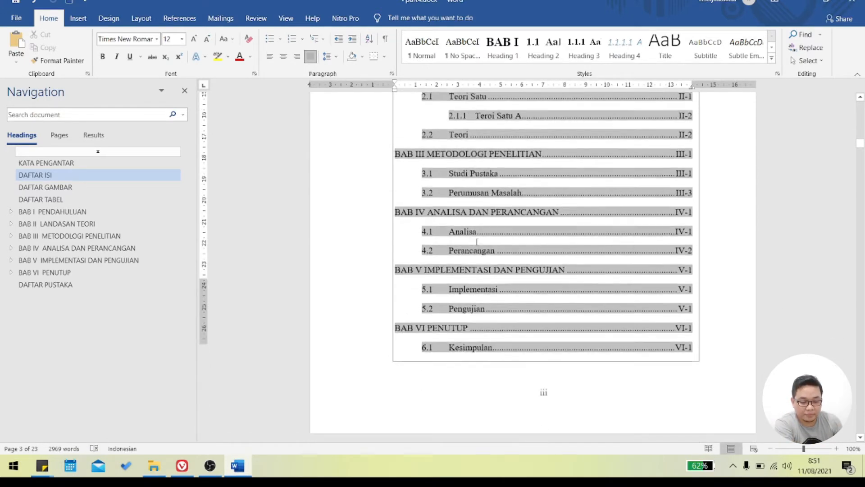
# - Check the last entries of the DAFTAR ISI table and the title and author lines of the cover page
pyautogui.scroll(-3, 478, 241)
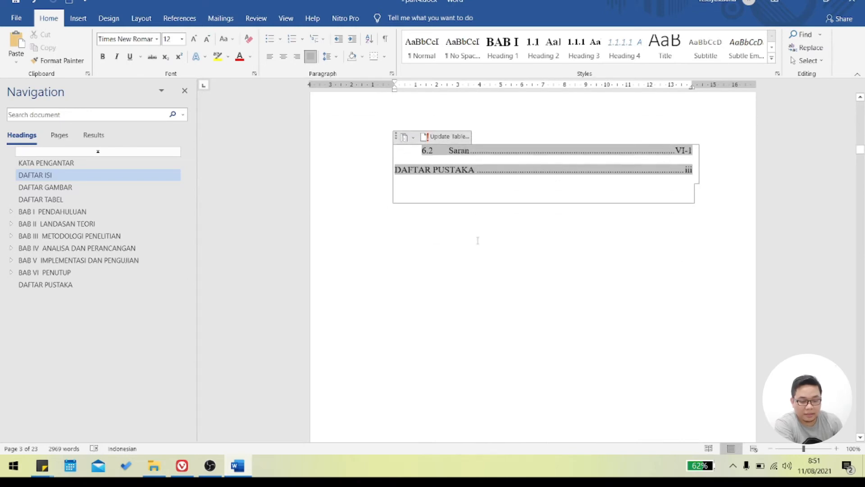
pyautogui.scroll(8, 608, 286)
pyautogui.moveTo(862, 143); pyautogui.dragTo(864, 100)
pyautogui.scroll(-8, 603, 297)
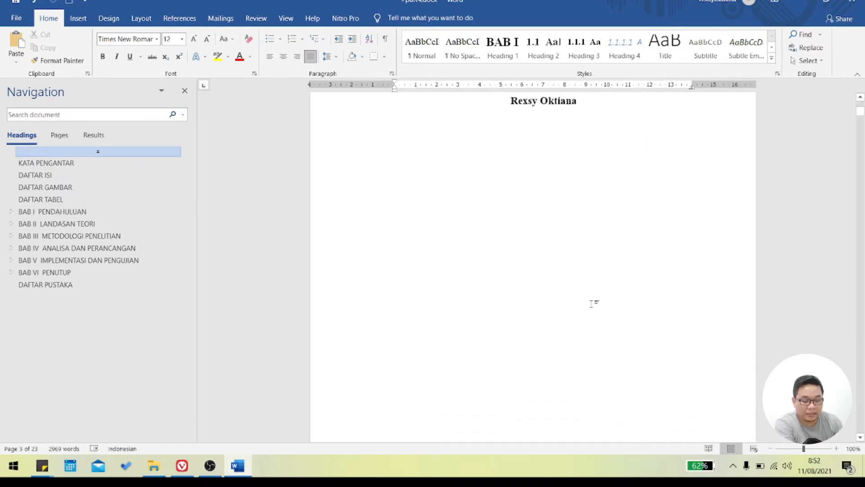
pyautogui.scroll(5, 590, 301)
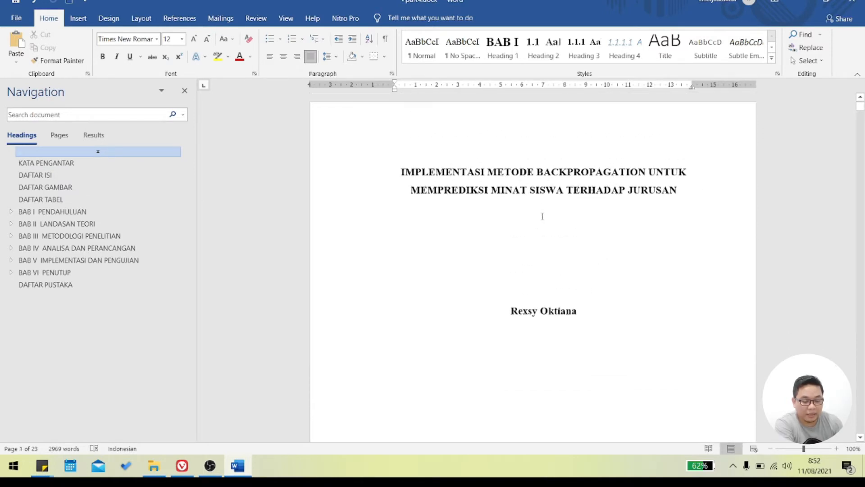
pyautogui.moveTo(429, 183); pyautogui.dragTo(595, 363)
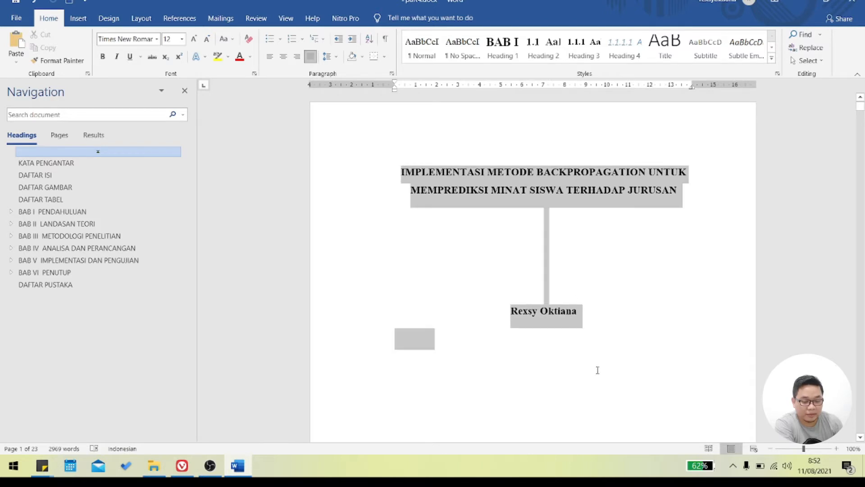
pyautogui.scroll(-3, 599, 368)
pyautogui.scroll(3, 577, 343)
pyautogui.click(545, 318)
pyautogui.moveTo(613, 310); pyautogui.dragTo(481, 184)
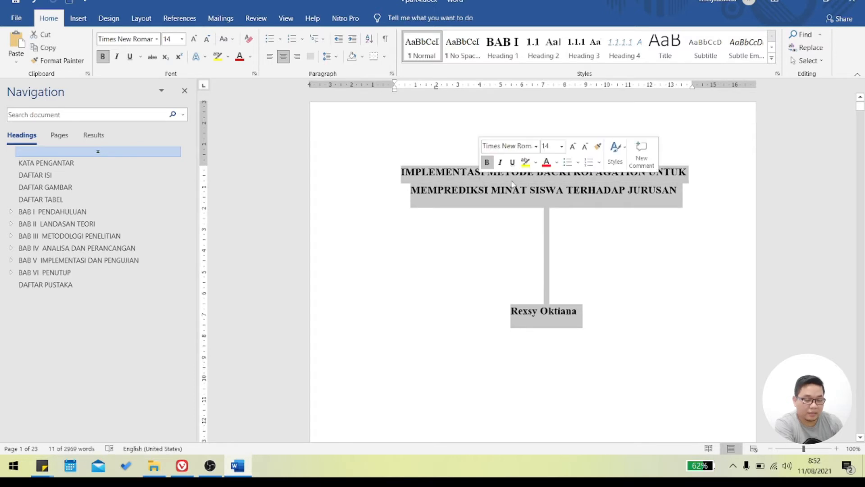
# - Add the line "Program Studi Teknik Informatika" a few blank lines below the author's name on the cover page
pyautogui.click(580, 218)
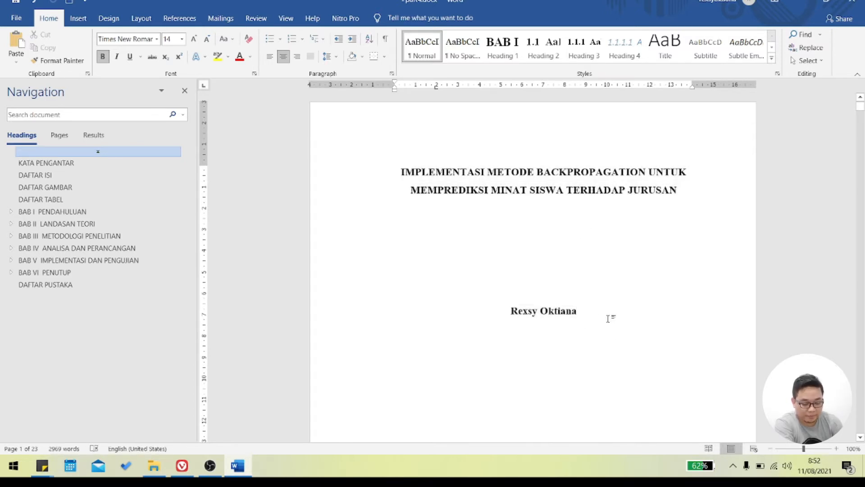
pyautogui.press('Return')
pyautogui.press('Return')
pyautogui.press('Return')
pyautogui.press('Return')
pyautogui.scroll(-5, 599, 318)
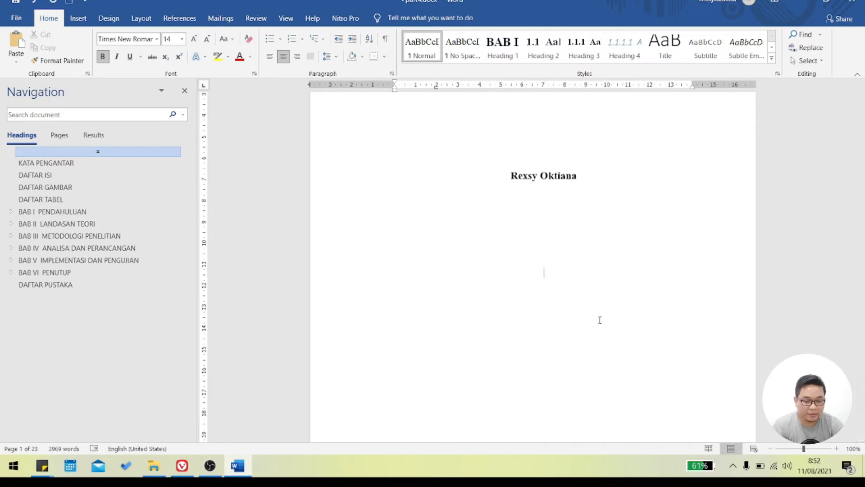
pyautogui.write('Prog')
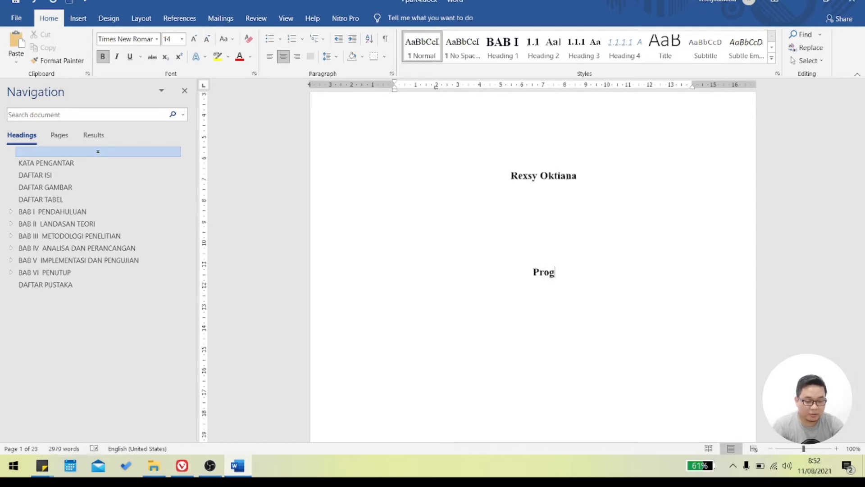
pyautogui.write('ram Studi')
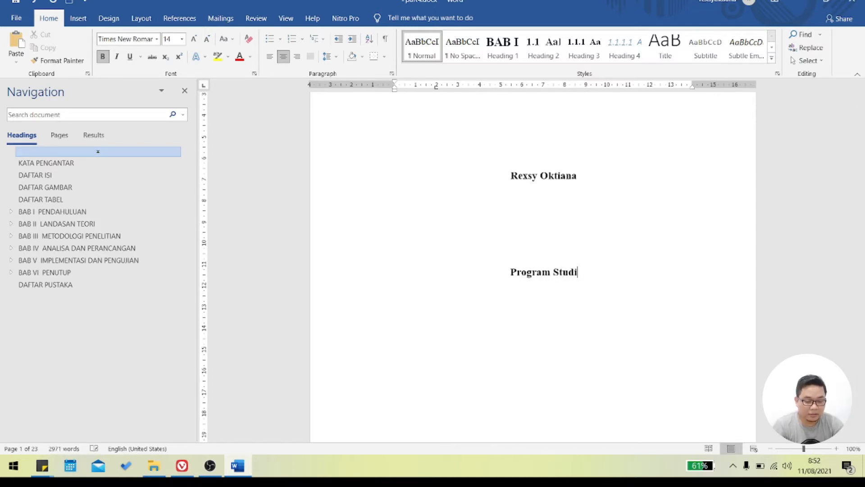
pyautogui.write(' Teknik Informatika')
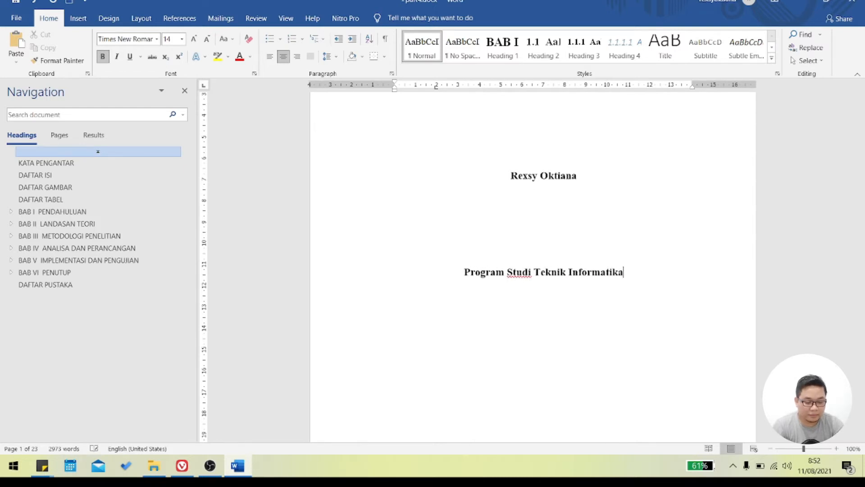
# - Add the line "Fakultas Sains dan Teknologi" beneath the study programme line
pyautogui.press('Return')
pyautogui.write('Fakultas Si')
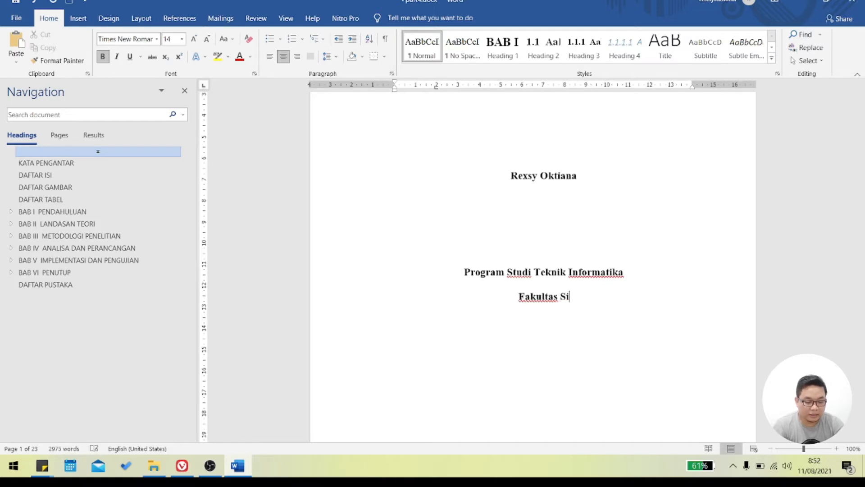
pyautogui.press('BackSpace')
pyautogui.write('ains')
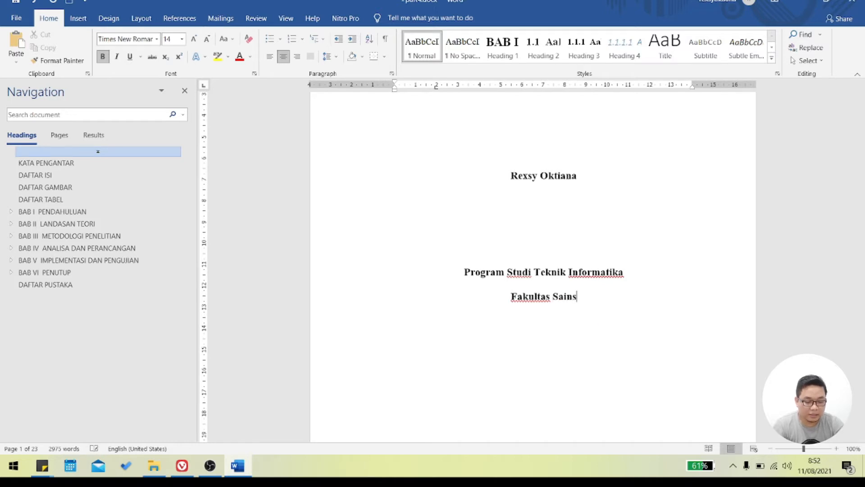
pyautogui.write(' dan Teknologi ')
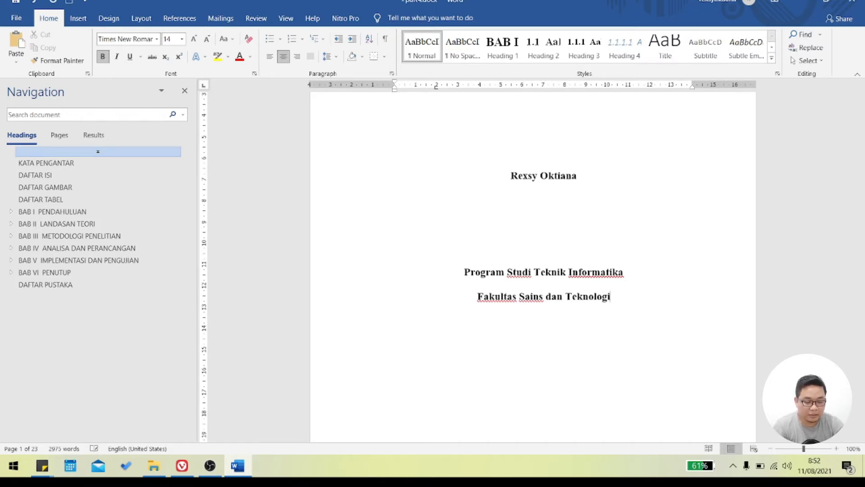
pyautogui.write('Univ')
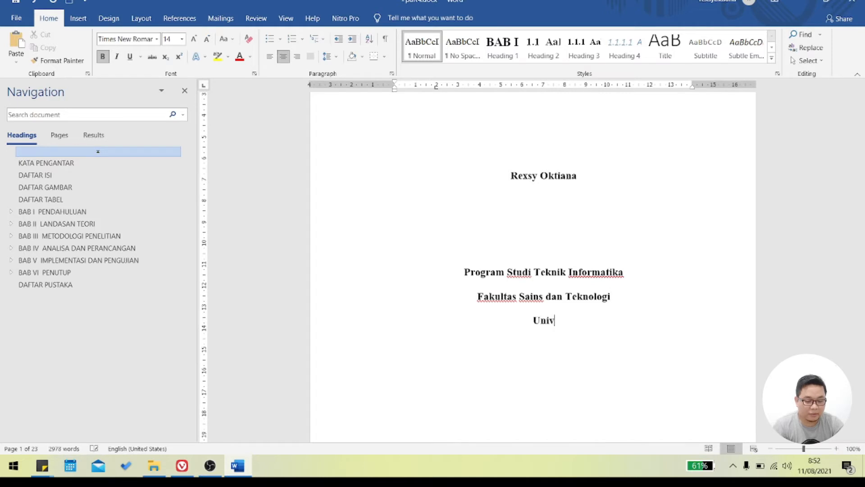
pyautogui.write('ersitas Islam')
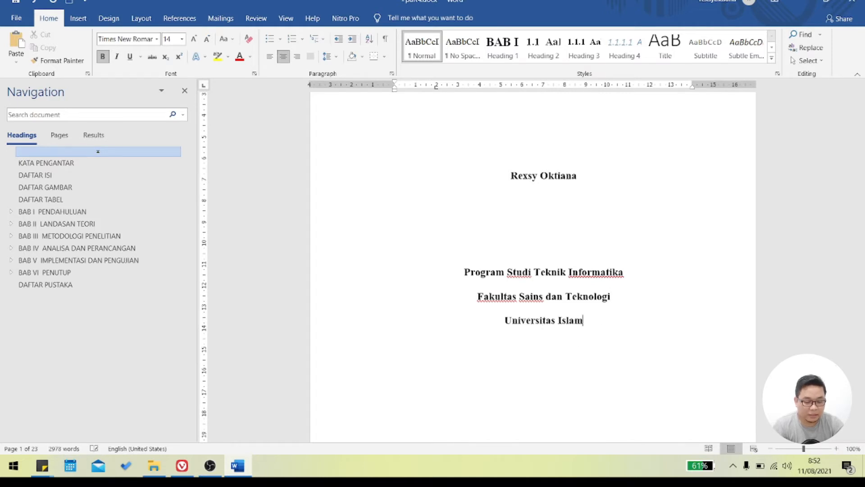
pyautogui.write(' Negeri Sul')
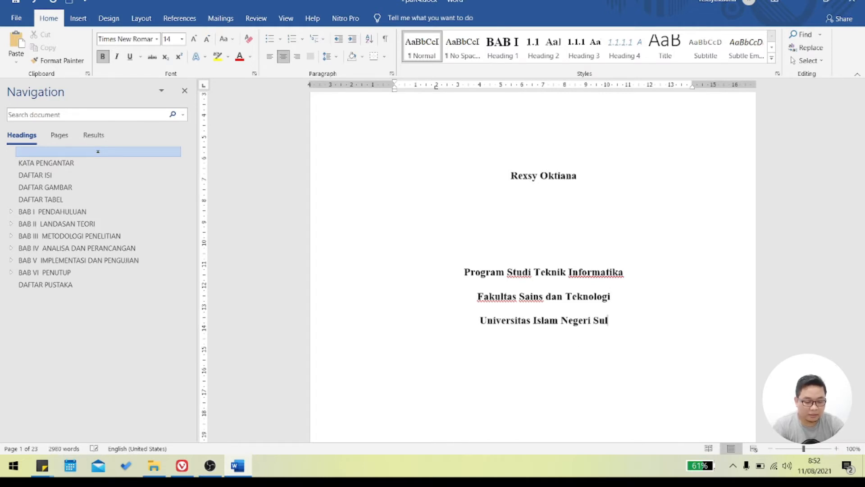
pyautogui.write('tan Syarif')
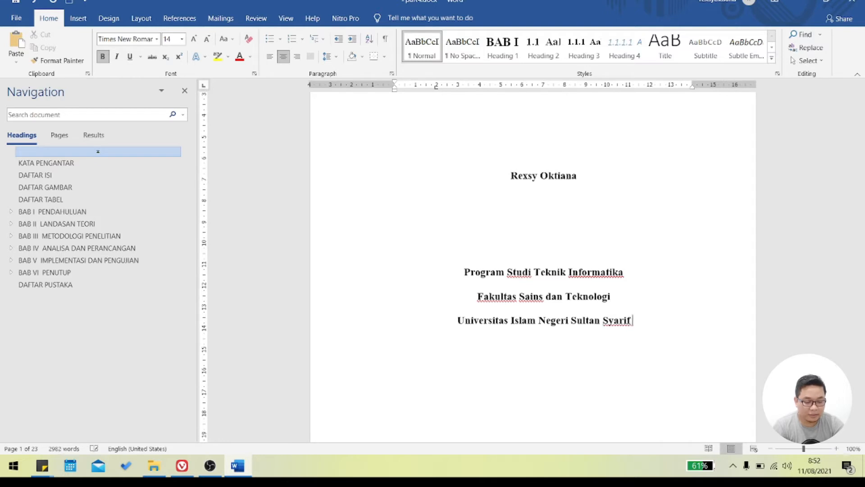
pyautogui.write(' Kasim Riau')
# - Show the page thumbnails and set the study programme, faculty and university lines on the cover to font size 16
pyautogui.scroll(5, 420, 322)
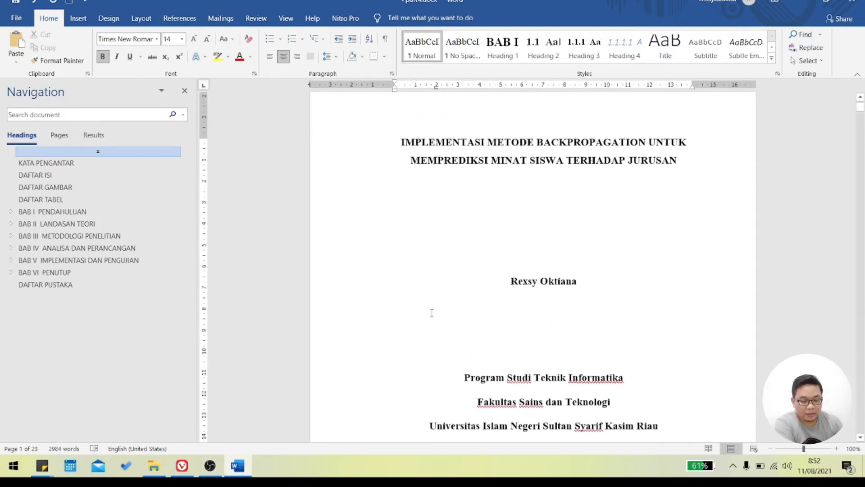
pyautogui.click(58, 143)
pyautogui.scroll(-3, 271, 257)
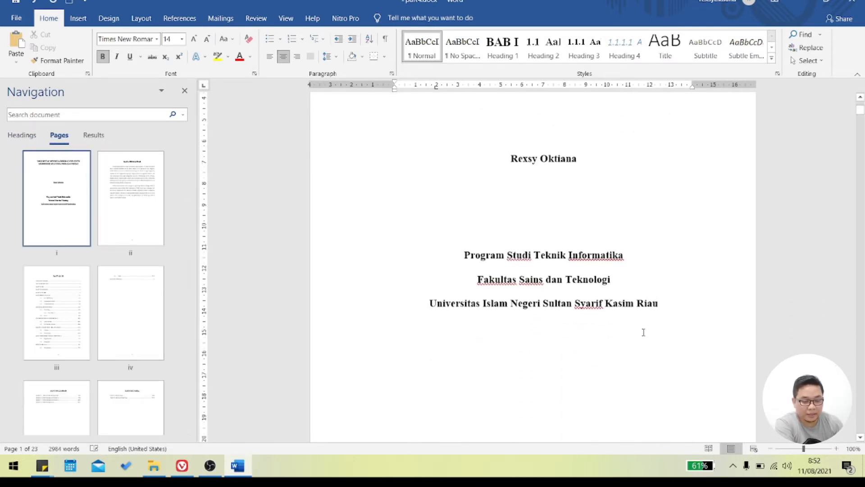
pyautogui.moveTo(674, 306); pyautogui.dragTo(461, 253)
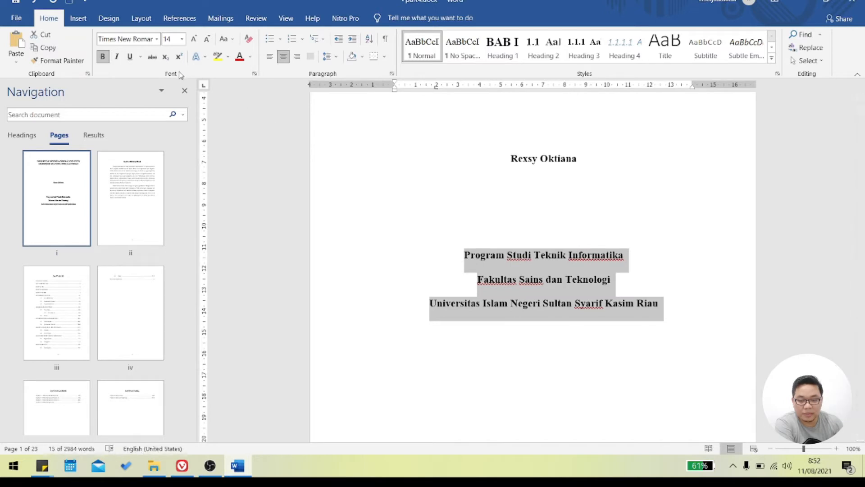
pyautogui.click(194, 38)
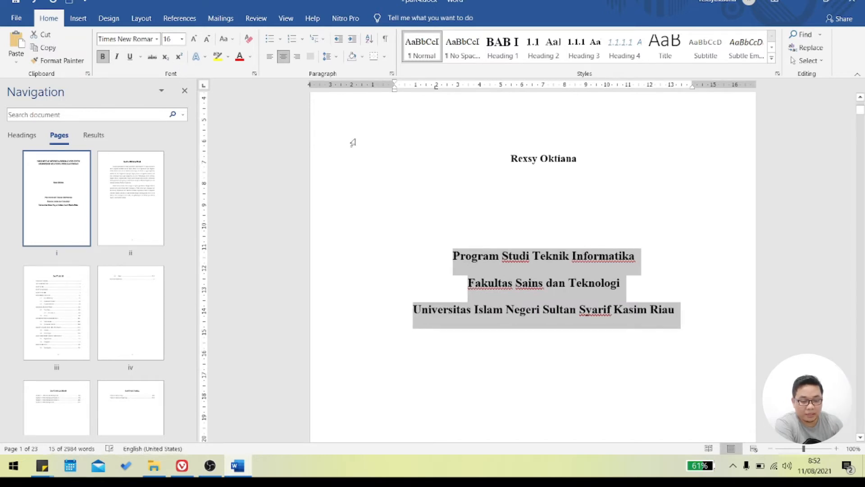
# - Insert four more blank lines between the author's name and the study programme line on the cover page
pyautogui.click(540, 217)
pyautogui.press('Return')
pyautogui.press('Return')
pyautogui.press('Return')
pyautogui.press('Return')
pyautogui.press('Return')
pyautogui.scroll(-6, 607, 261)
pyautogui.scroll(4, 614, 283)
pyautogui.scroll(4, 615, 283)
pyautogui.scroll(-4, 533, 269)
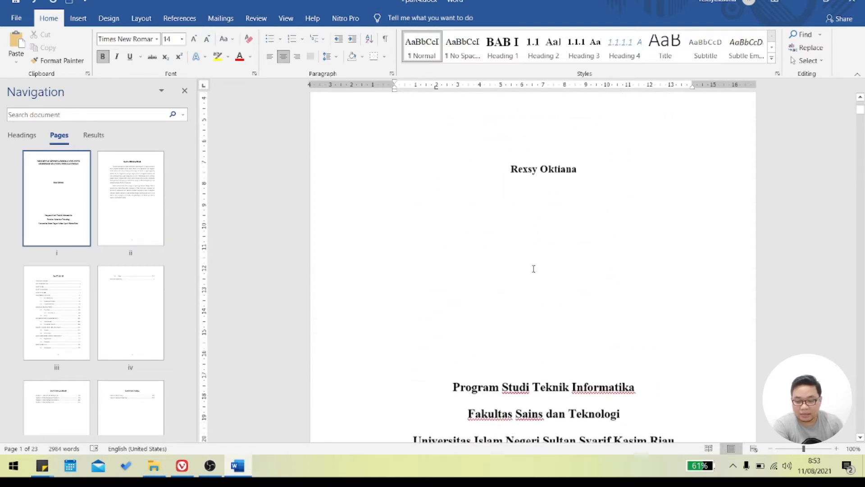
pyautogui.scroll(5, 542, 323)
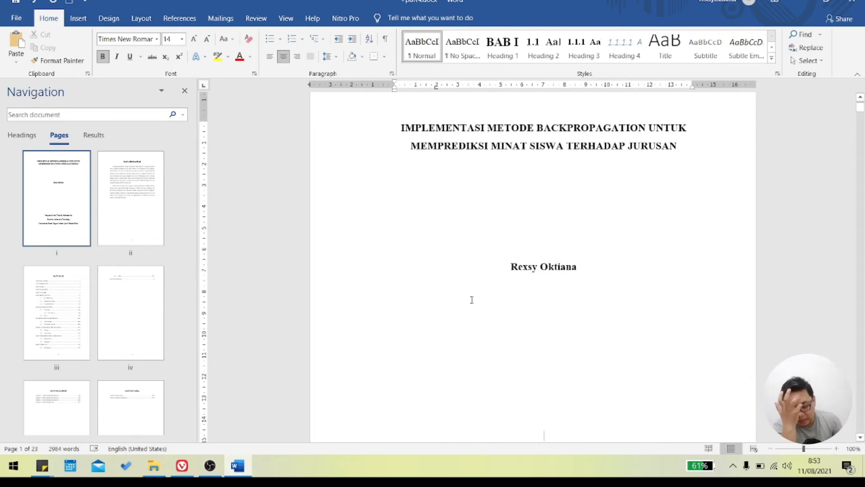
# - Review the full cover page layout, then check the footer page number of the KATA PENGANTAR page
pyautogui.scroll(1, 510, 307)
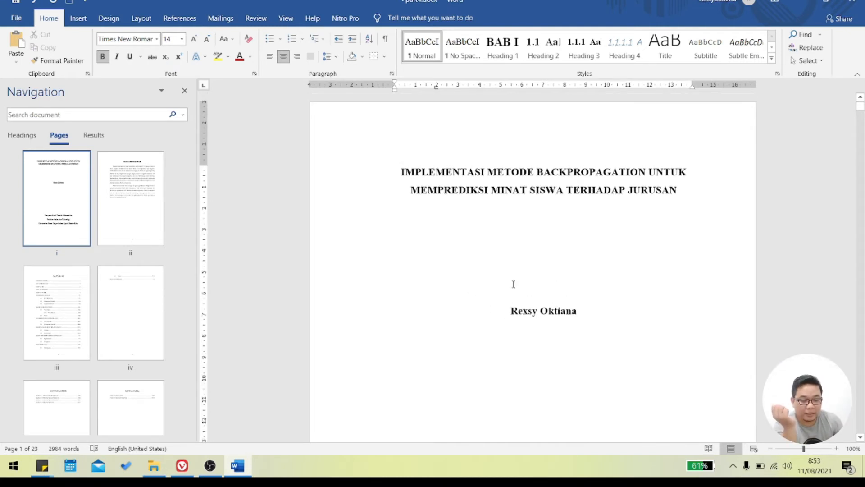
pyautogui.moveTo(402, 166); pyautogui.dragTo(609, 382)
pyautogui.scroll(-5, 608, 382)
pyautogui.click(539, 320)
pyautogui.hotkey('ctrl', 'j')
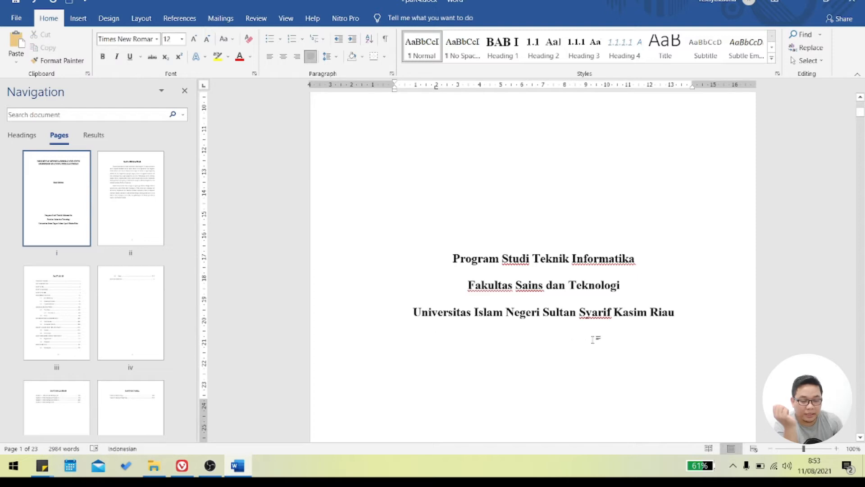
pyautogui.scroll(6, 594, 339)
pyautogui.scroll(-2, 582, 340)
pyautogui.scroll(-6, 582, 341)
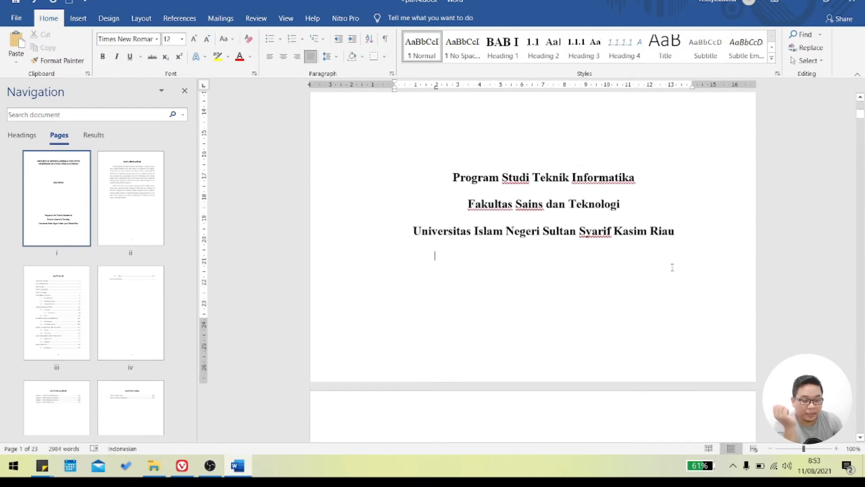
pyautogui.scroll(6, 497, 228)
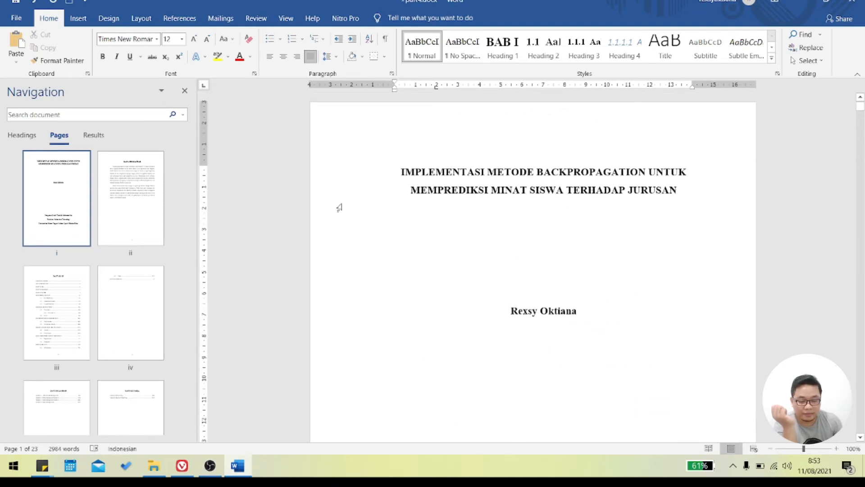
pyautogui.scroll(-2, 387, 252)
pyautogui.scroll(-1, 115, 223)
pyautogui.scroll(-1, 118, 225)
pyautogui.click(22, 135)
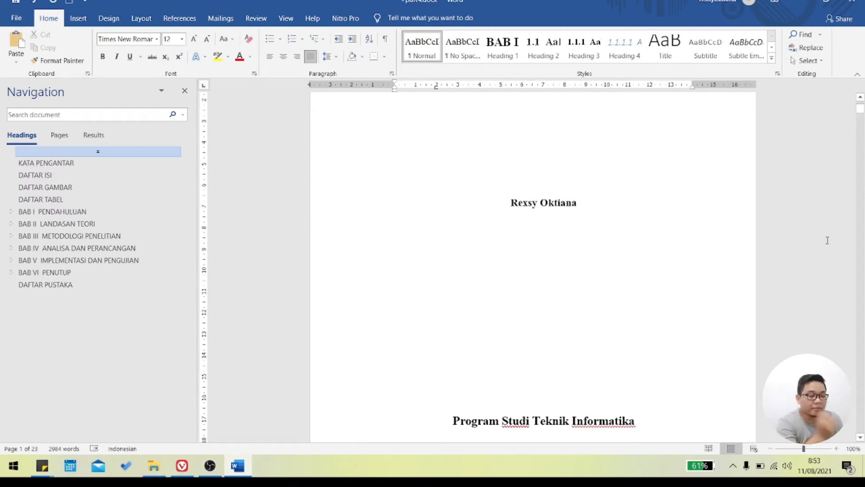
pyautogui.moveTo(861, 110); pyautogui.dragTo(863, 152)
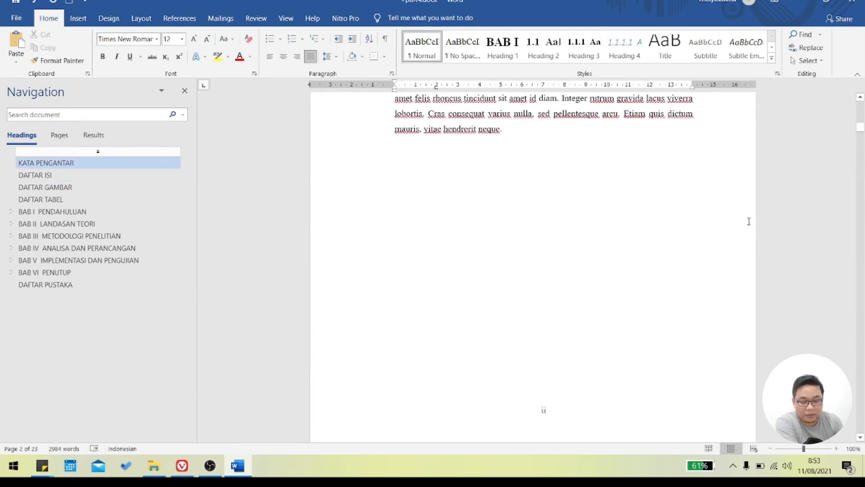
# - Go to the DAFTAR PUSTAKA page and add an empty body line below its heading
pyautogui.click(43, 285)
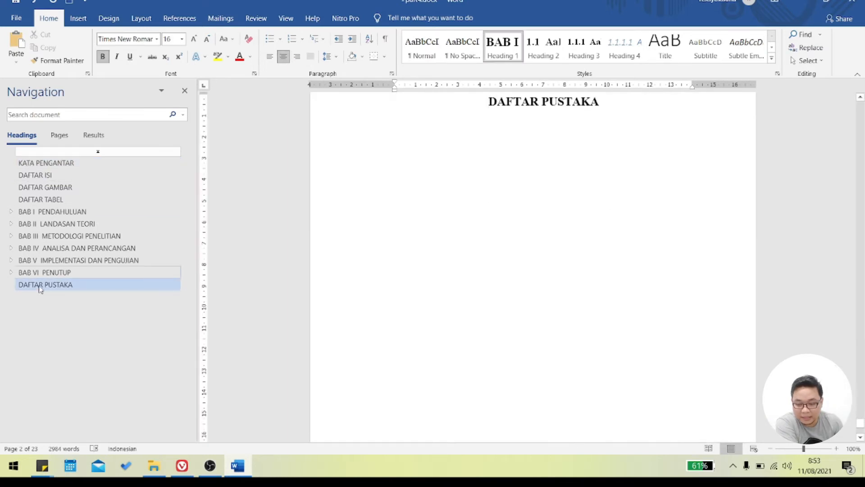
pyautogui.click(581, 101)
pyautogui.click(614, 99)
pyautogui.press('Return')
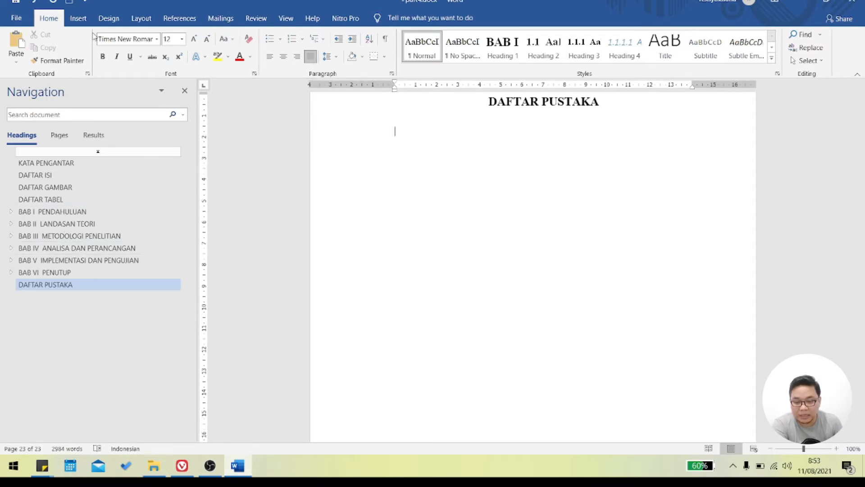
# - Go to BAB II and start a new citation source after "fringilla leo." in the first paragraph of section 2.1
pyautogui.click(178, 18)
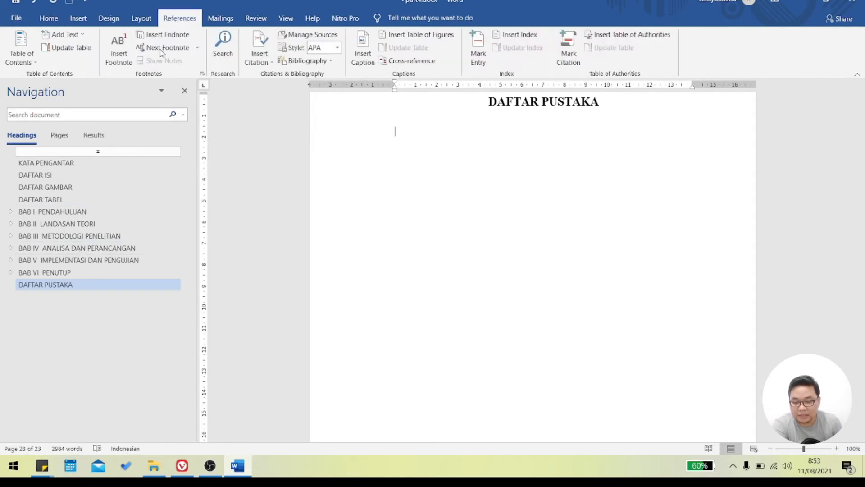
pyautogui.click(89, 223)
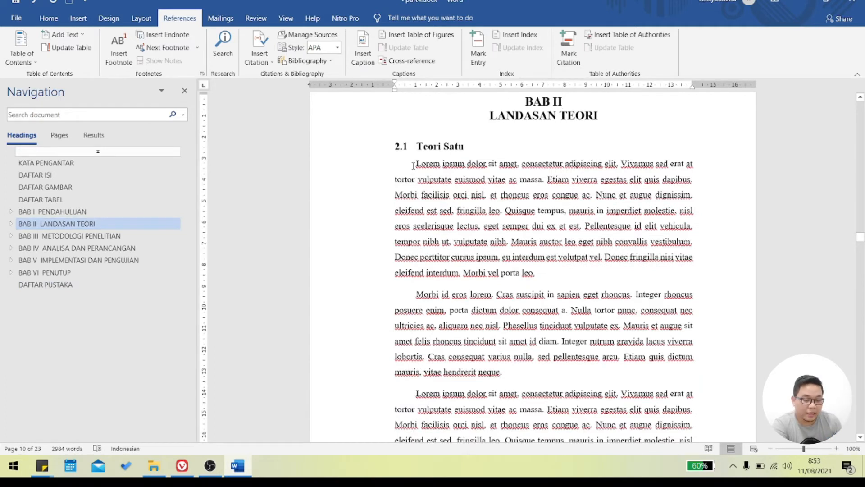
pyautogui.moveTo(416, 164)
pyautogui.mouseDown()
pyautogui.moveTo(489, 181)
pyautogui.moveTo(689, 197)
pyautogui.moveTo(537, 260)
pyautogui.moveTo(539, 272)
pyautogui.moveTo(416, 163)
pyautogui.mouseUp()
pyautogui.click(539, 272)
pyautogui.click(544, 179)
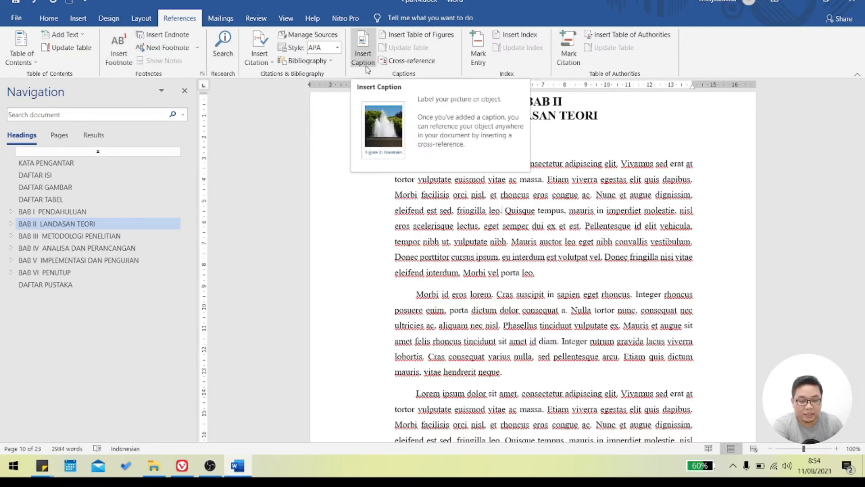
pyautogui.click(261, 59)
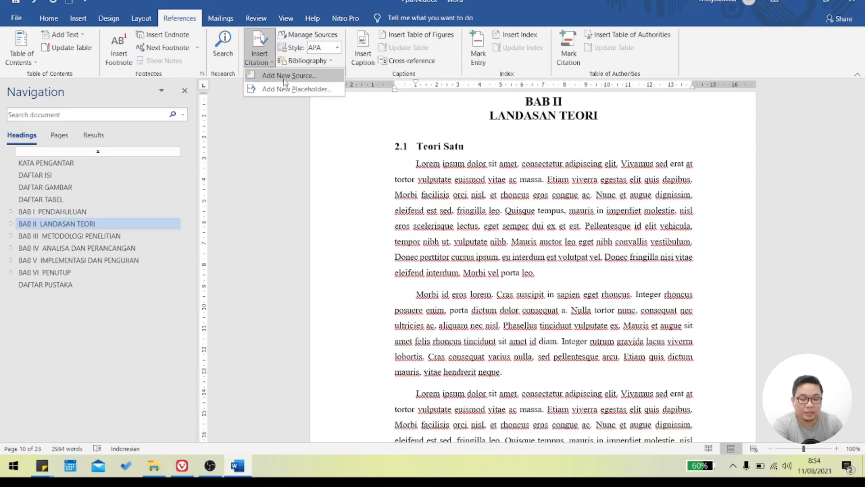
pyautogui.click(323, 82)
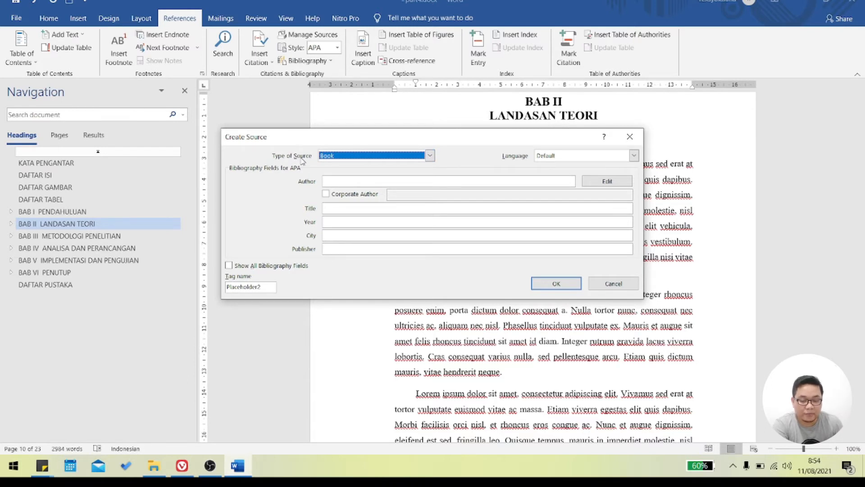
# - Browse the available source types and set the new source's type to Book
pyautogui.click(347, 158)
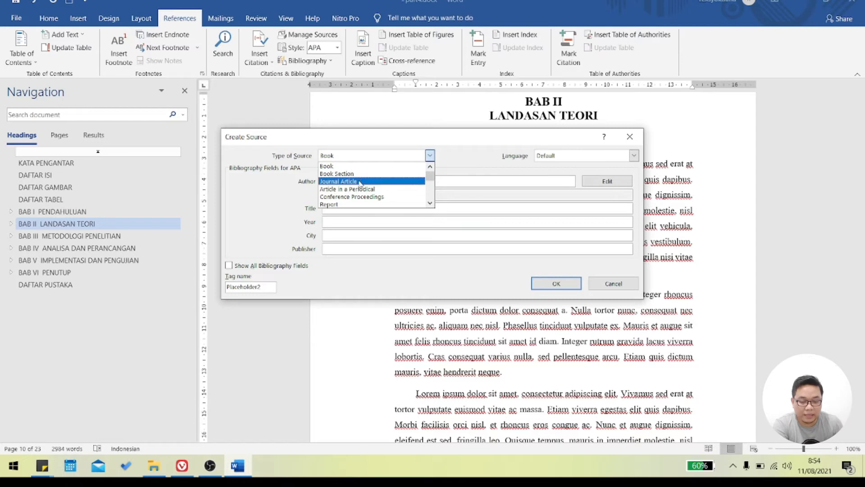
pyautogui.scroll(-3, 363, 194)
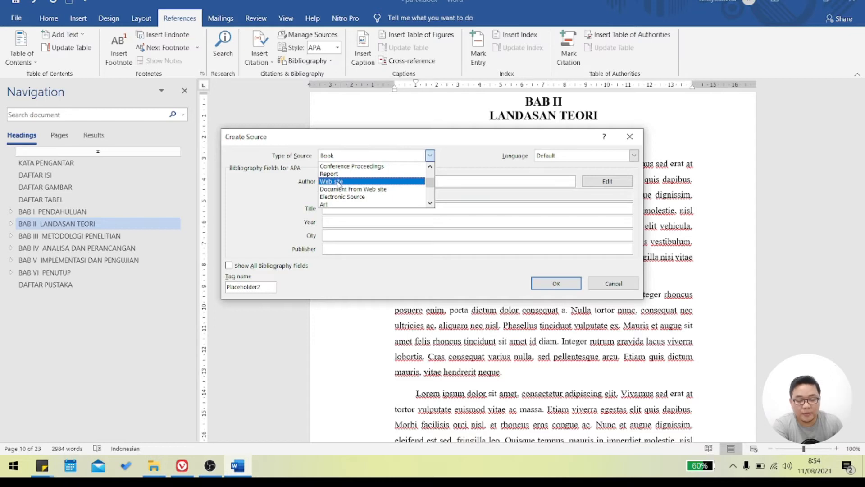
pyautogui.scroll(-1, 339, 182)
pyautogui.scroll(-1, 339, 182)
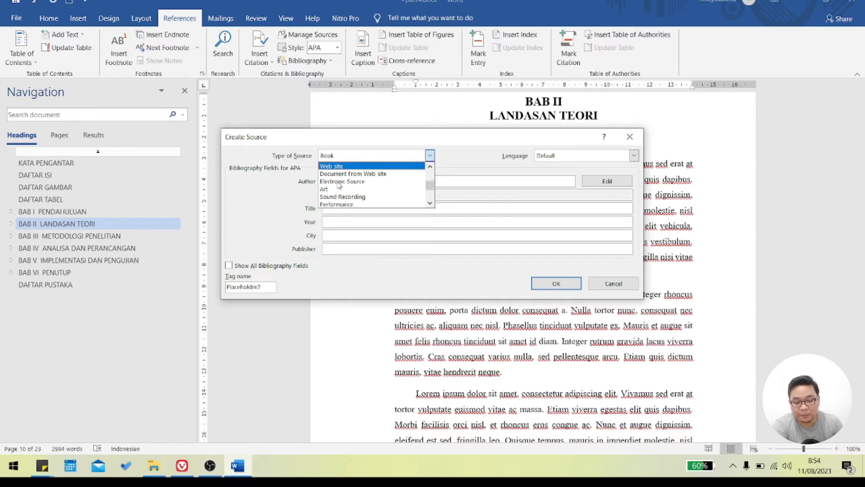
pyautogui.scroll(-2, 339, 185)
pyautogui.scroll(2, 339, 186)
pyautogui.scroll(2, 339, 185)
pyautogui.scroll(-3, 339, 185)
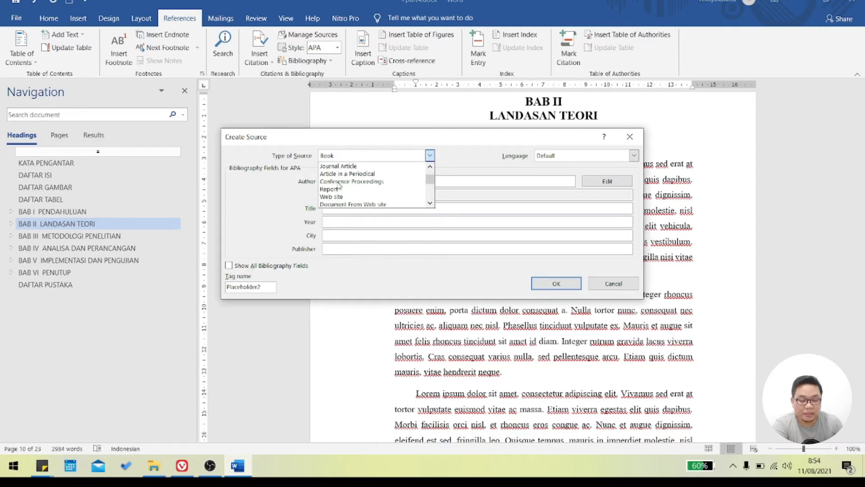
pyautogui.scroll(-2, 339, 185)
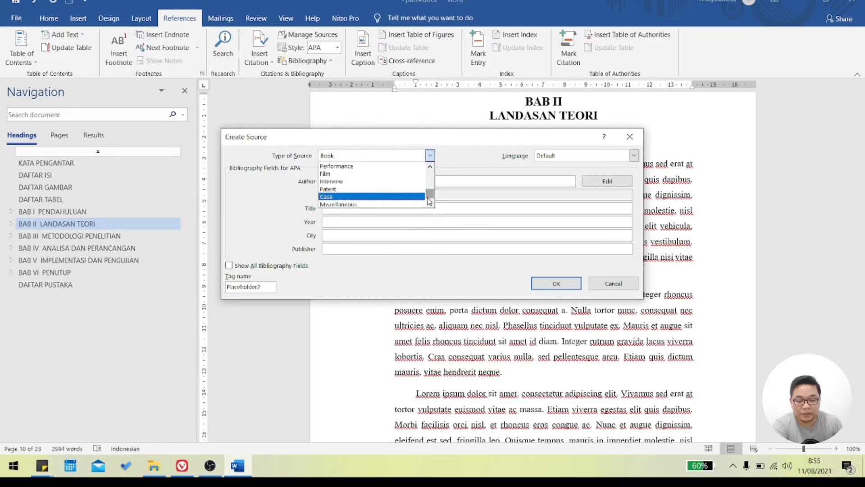
pyautogui.moveTo(429, 201); pyautogui.dragTo(429, 179)
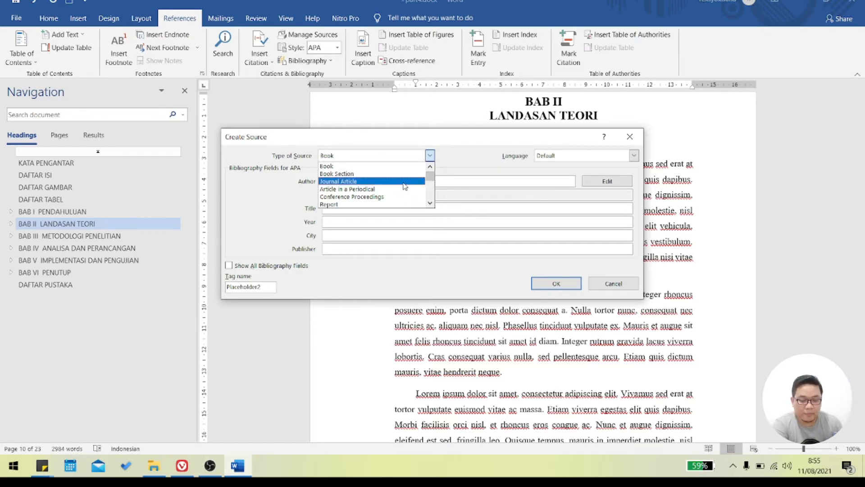
pyautogui.click(335, 169)
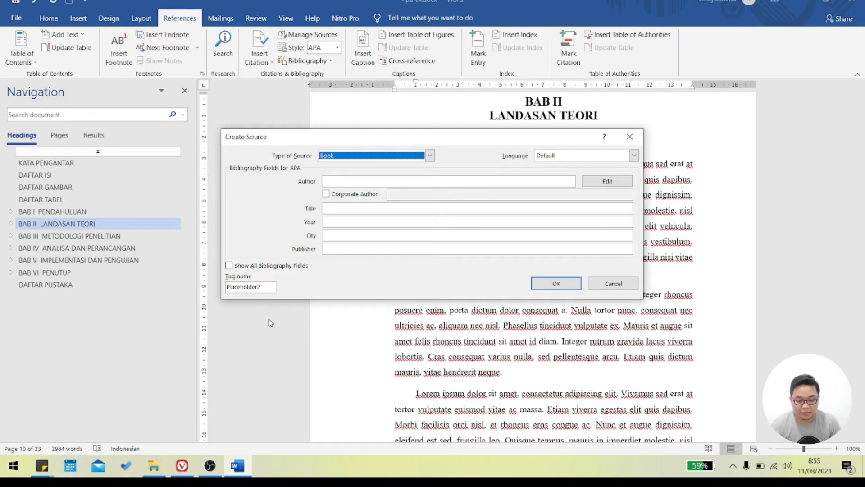
# - Enter the author's full name and the title "Matematika 100" for the book source
pyautogui.write('H')
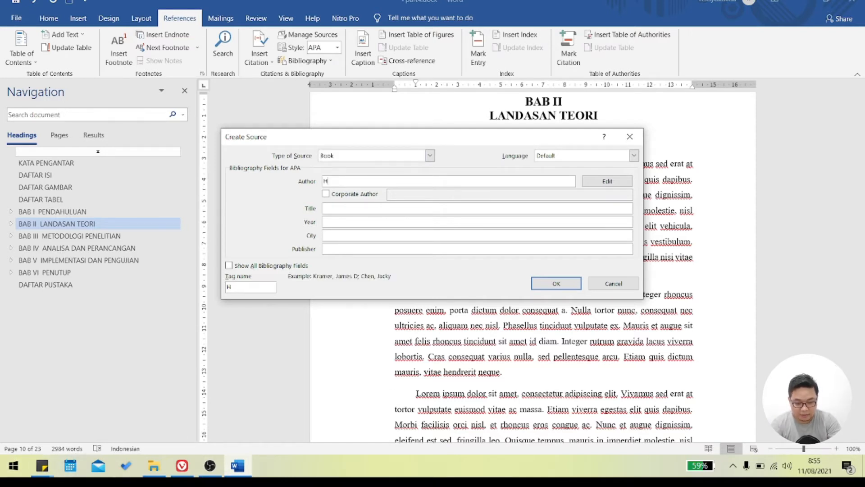
pyautogui.write('andi')
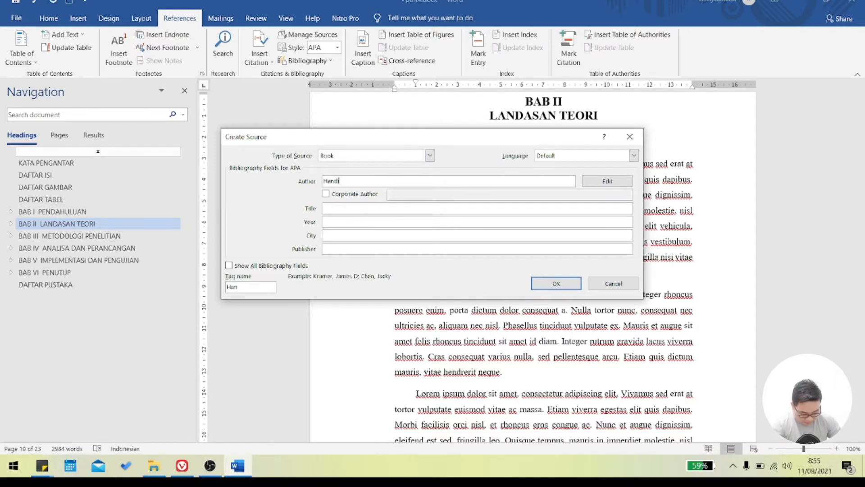
pyautogui.write(' Pa')
pyautogui.write('amono')
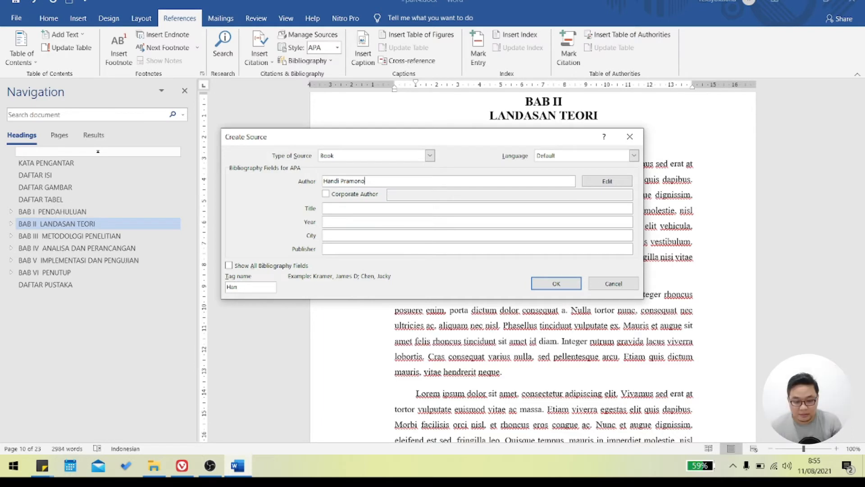
pyautogui.click(391, 206)
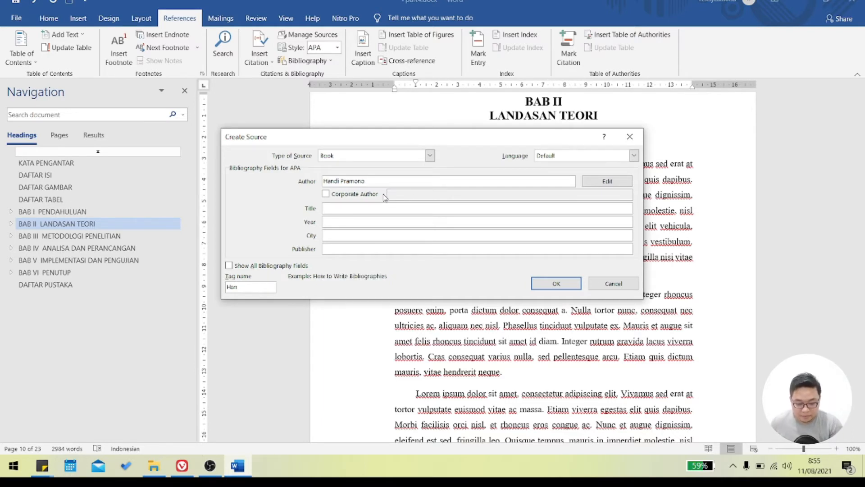
pyautogui.write('Matematika 100')
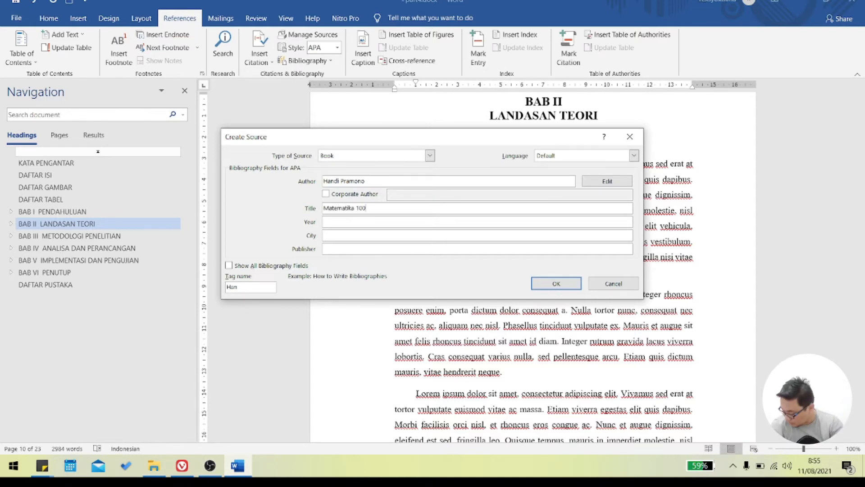
# - Set the book source's year to 2010, its city to Solo and its publisher to "Indonesia 100 Publishing"
pyautogui.click(368, 223)
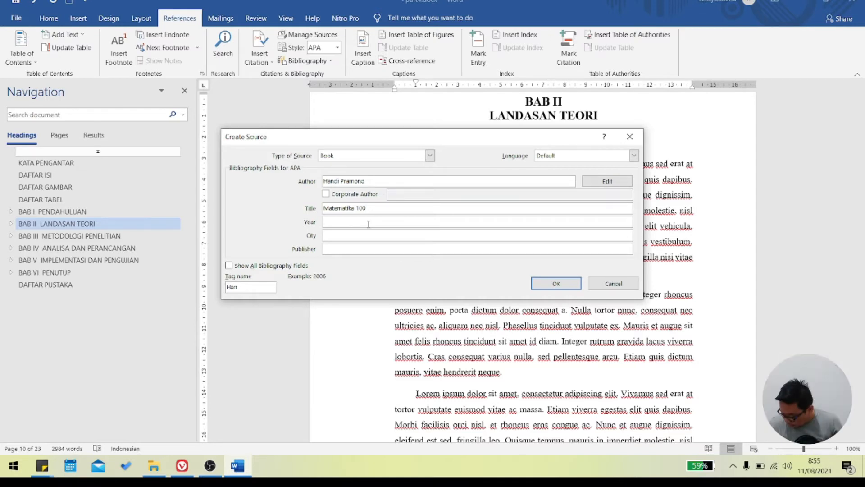
pyautogui.write('2010')
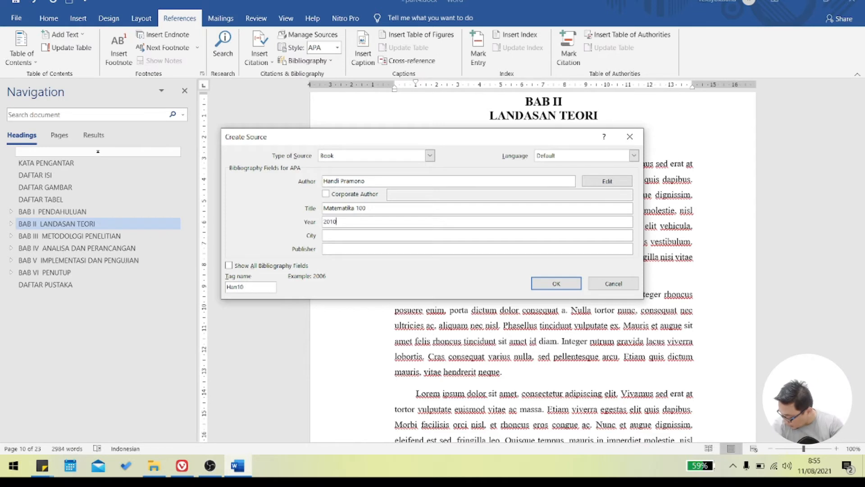
pyautogui.click(368, 235)
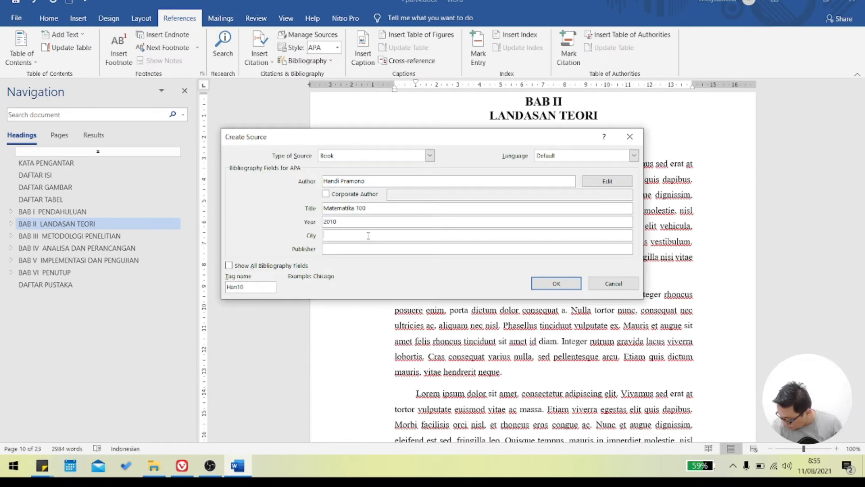
pyautogui.write('Solo')
pyautogui.click(371, 247)
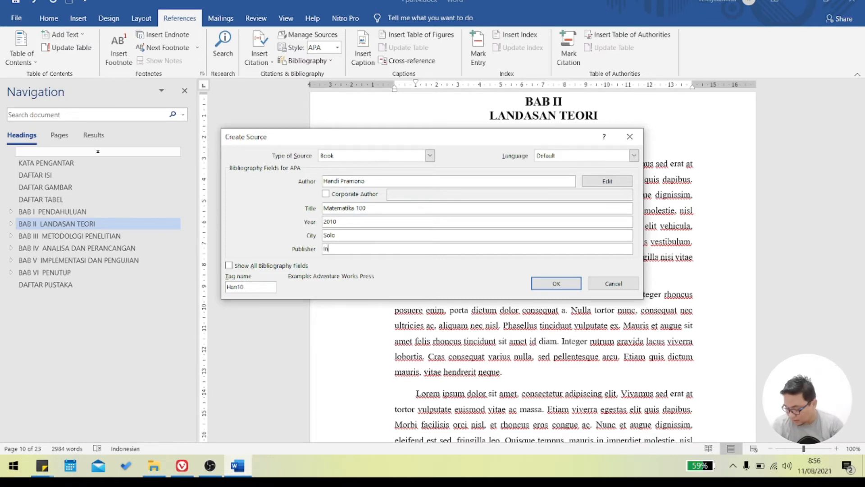
pyautogui.write('Indosnesia 100 Publishing')
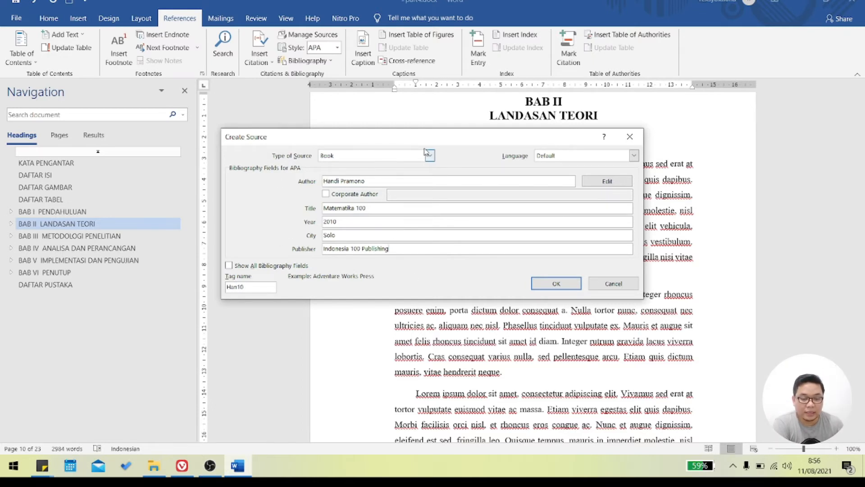
# - Check the completed book source fields and confirm the source to insert its citation in the paragraph
pyautogui.moveTo(431, 135); pyautogui.dragTo(484, 124)
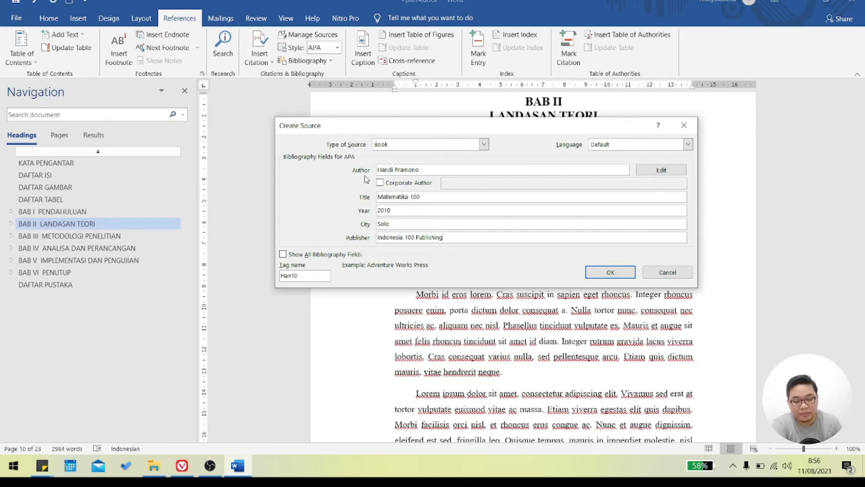
pyautogui.moveTo(385, 170); pyautogui.dragTo(401, 198)
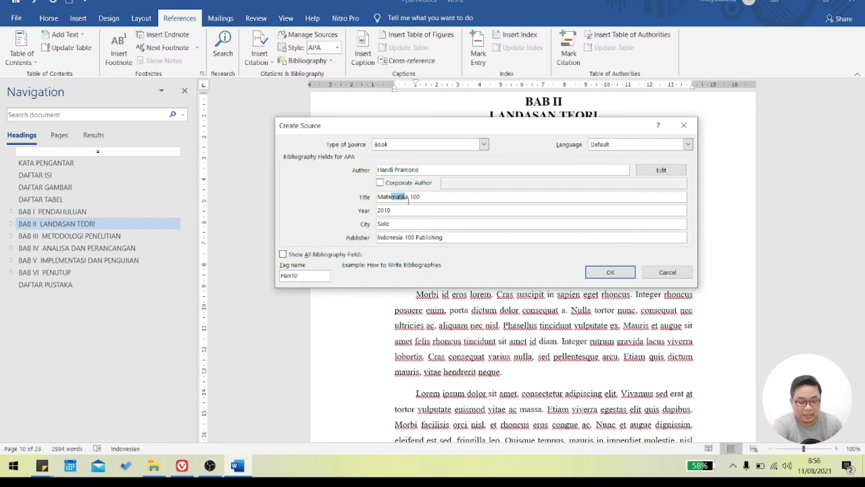
pyautogui.click(420, 210)
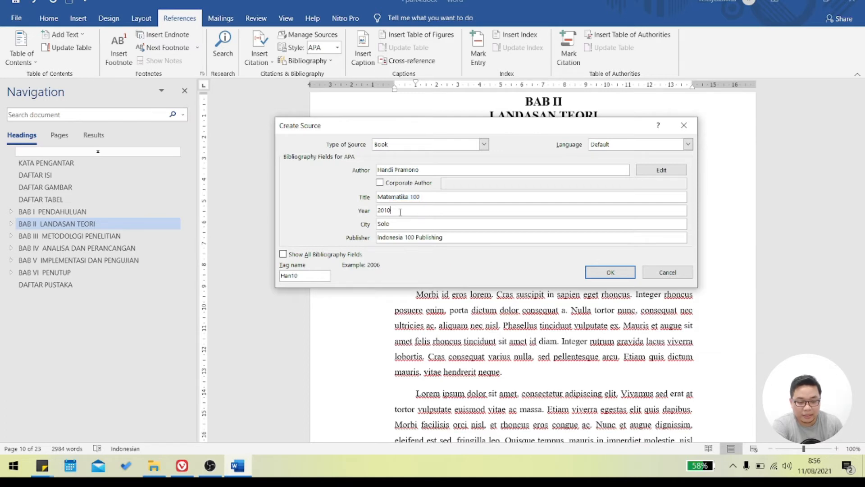
pyautogui.press('Tab')
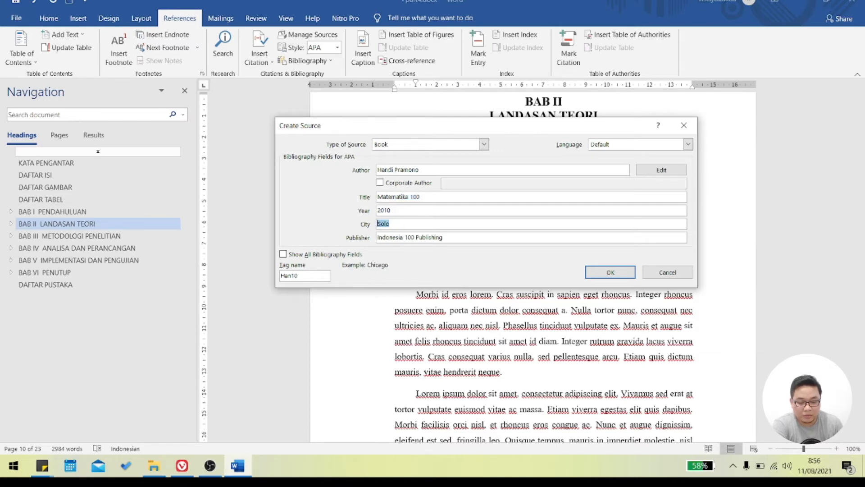
pyautogui.press('Tab')
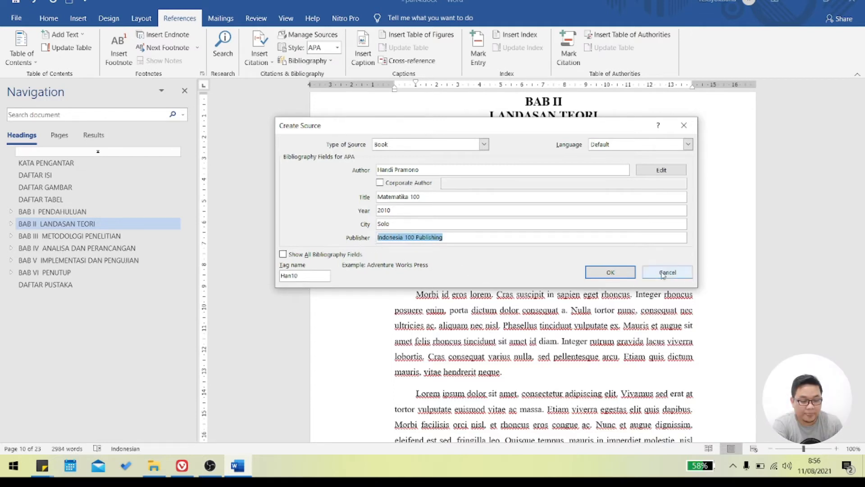
pyautogui.click(609, 273)
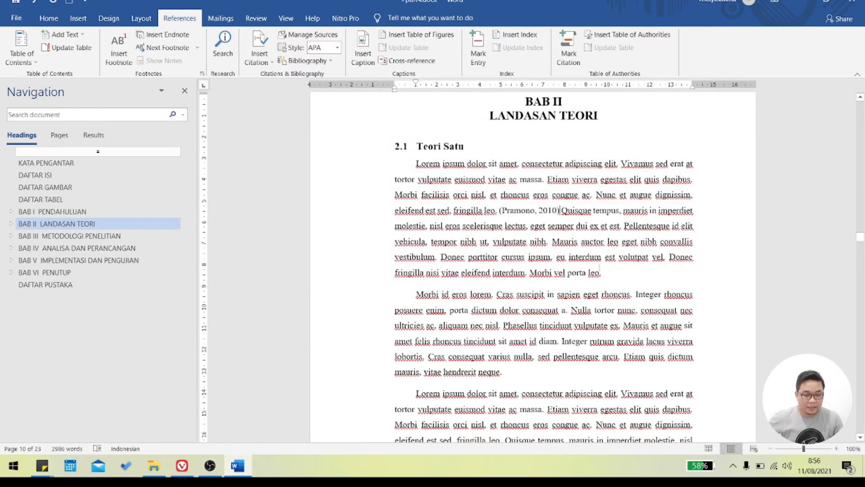
# - Insert the existing "Matematika 100" source as a citation at the end of the first paragraph of section 2.1
pyautogui.click(537, 213)
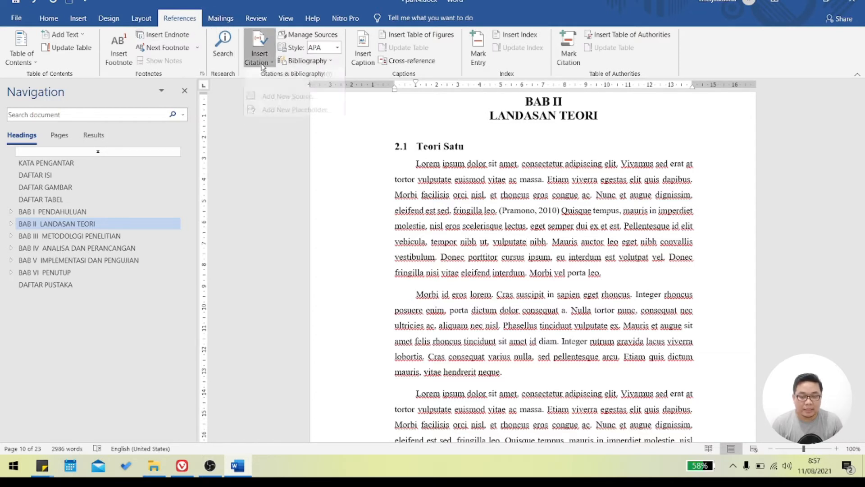
pyautogui.click(262, 65)
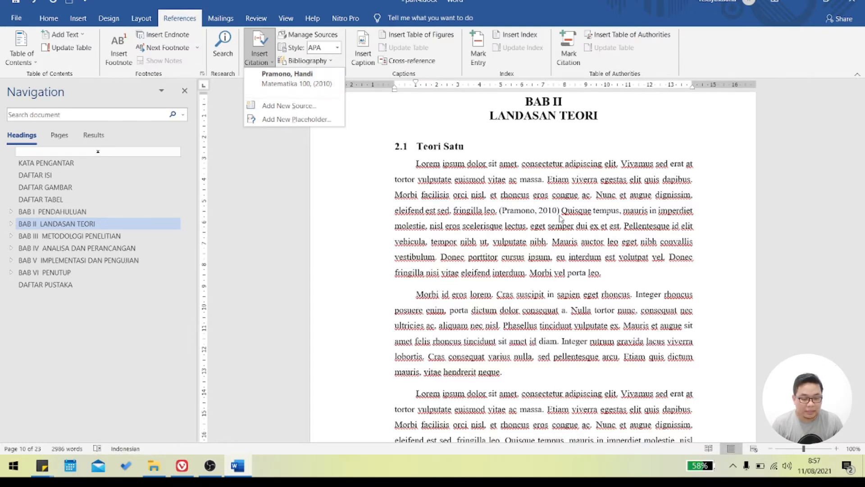
pyautogui.click(573, 242)
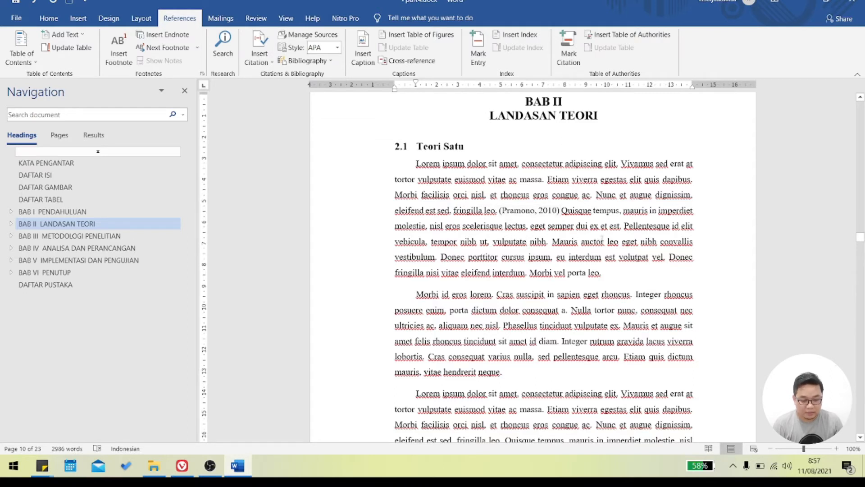
pyautogui.click(608, 273)
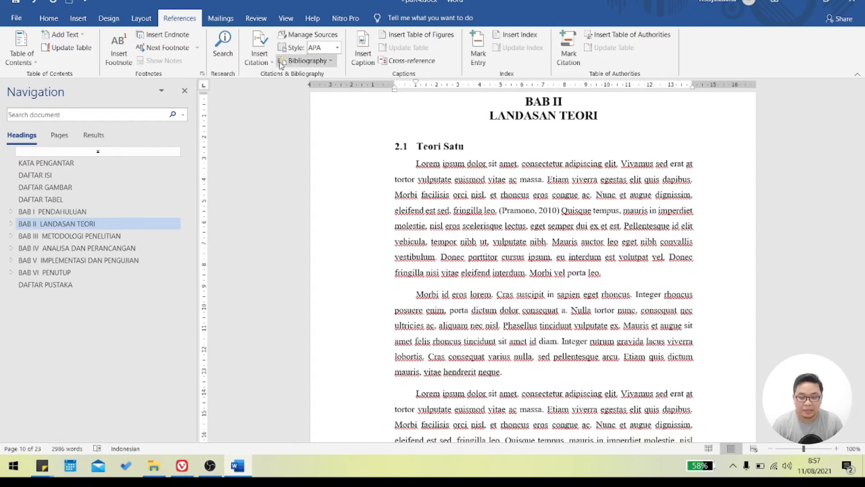
pyautogui.click(260, 57)
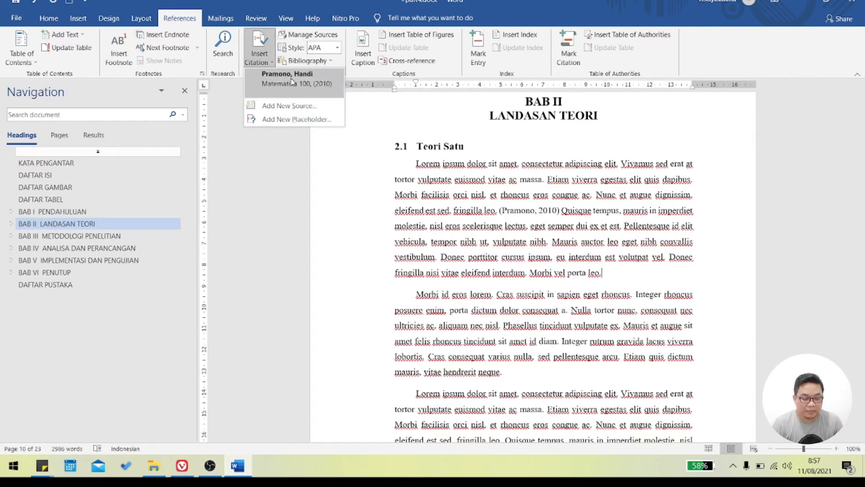
pyautogui.click(291, 81)
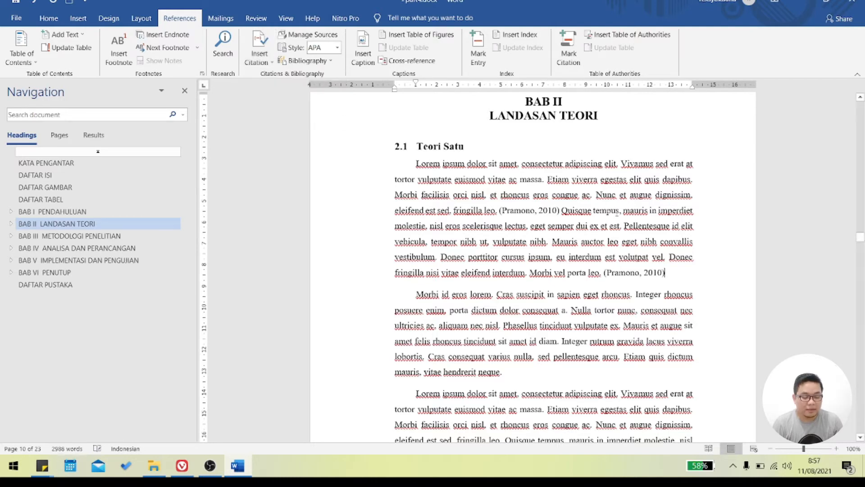
pyautogui.click(622, 273)
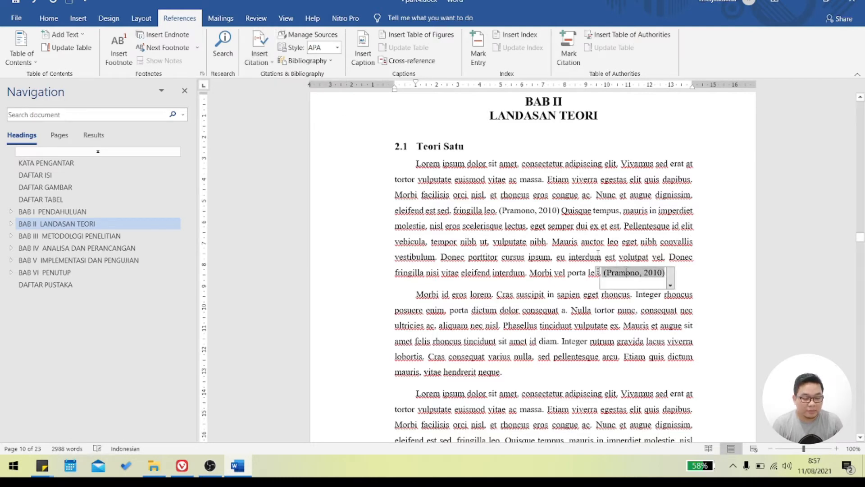
# - Add a plain-text citation with the author's surname and the year 2010 at the end of section 2.1's second paragraph
pyautogui.click(554, 210)
pyautogui.click(621, 274)
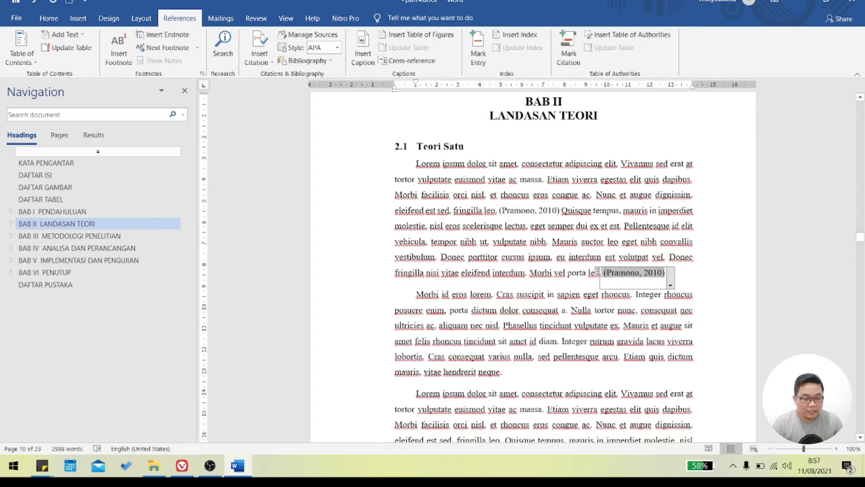
pyautogui.click(521, 379)
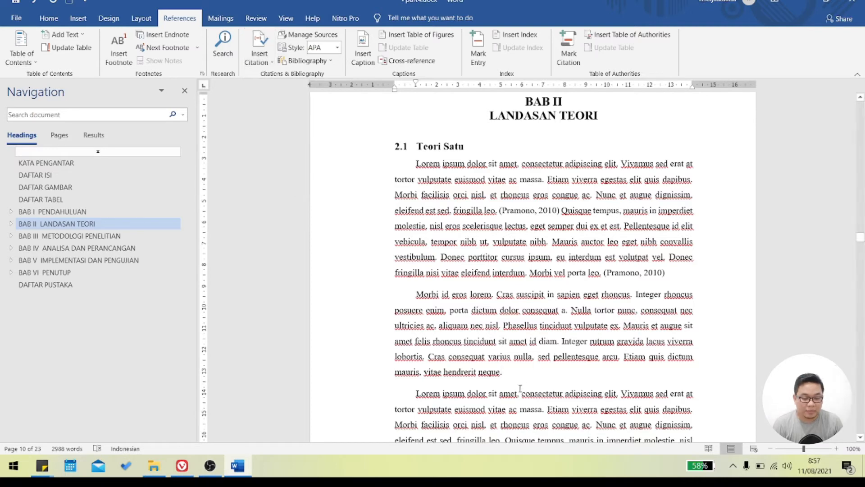
pyautogui.write('(Pramono, 2010')
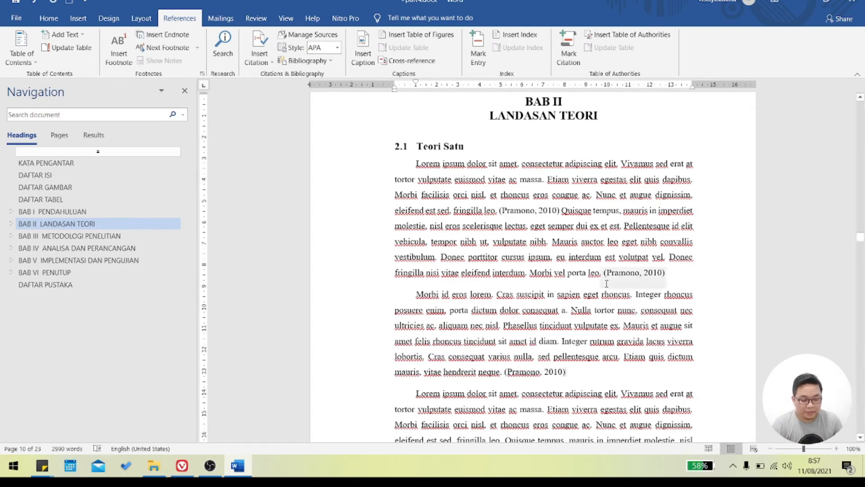
# - Compare the inserted citation fields with the manually written one, and delete the plain-text citation from section 2.1's second paragraph
pyautogui.click(514, 212)
pyautogui.click(606, 273)
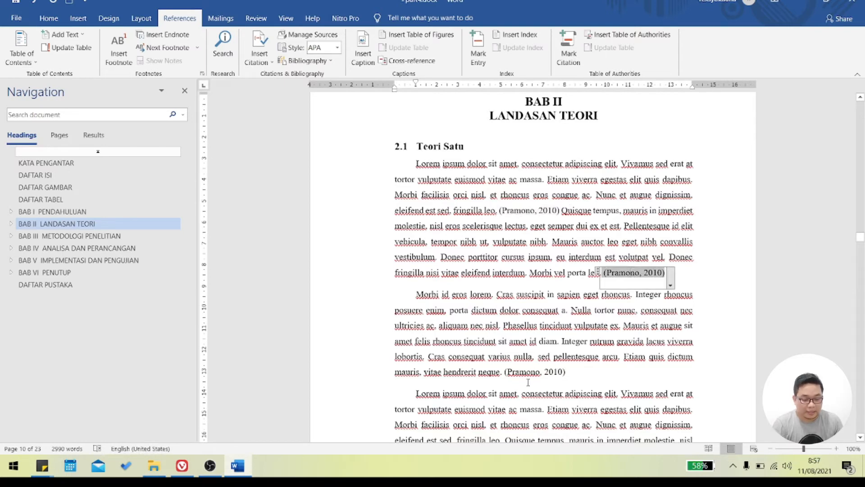
pyautogui.click(528, 211)
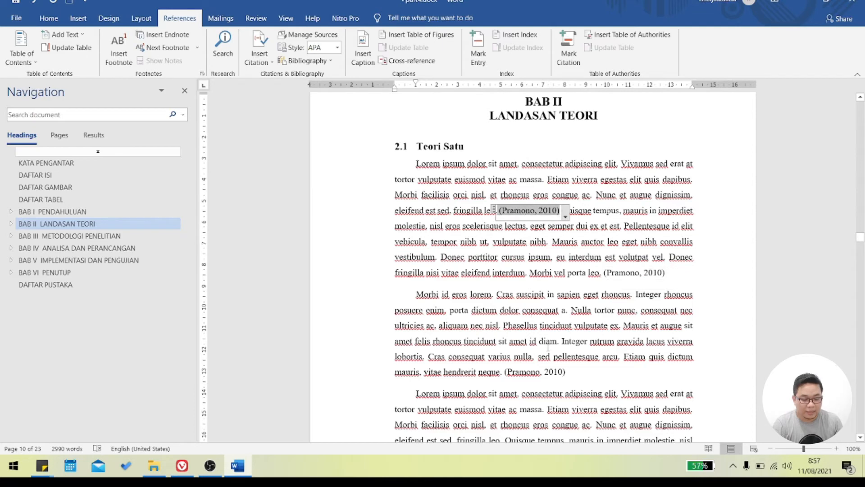
pyautogui.moveTo(580, 370); pyautogui.dragTo(505, 372)
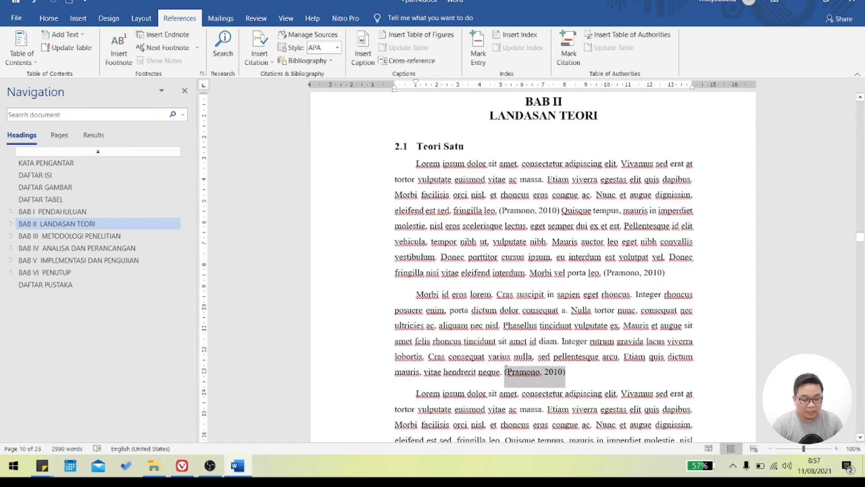
pyautogui.press('Delete')
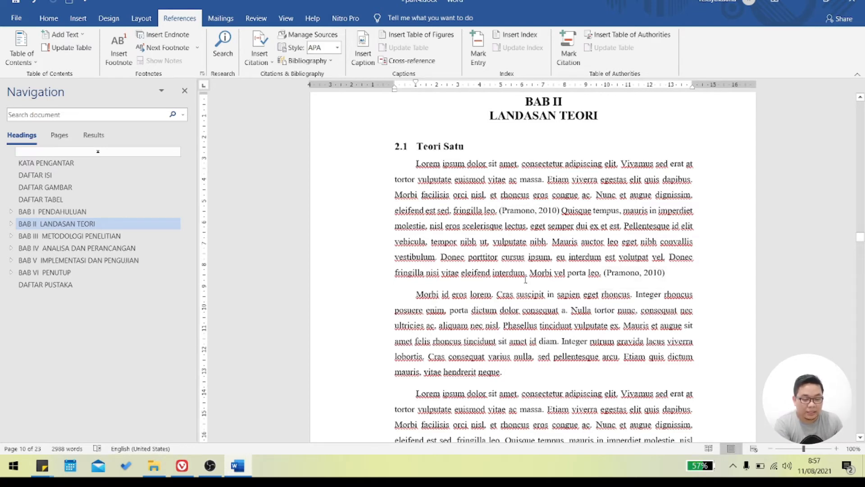
pyautogui.scroll(-1, 535, 224)
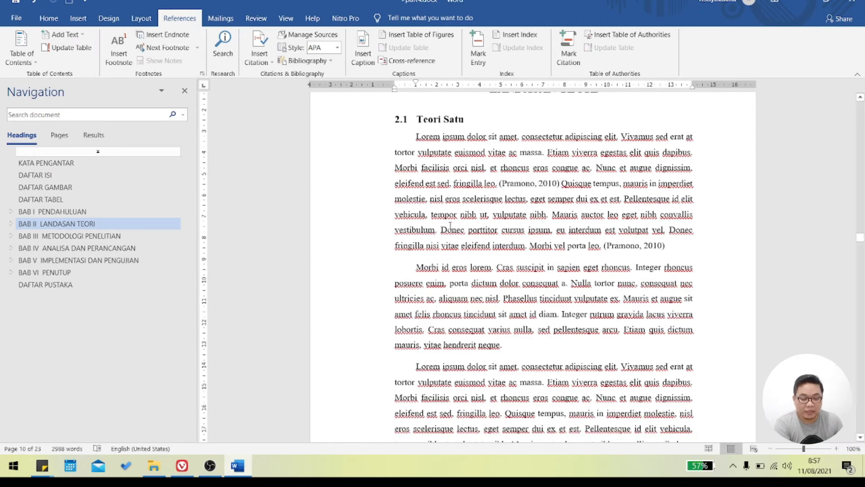
pyautogui.click(267, 61)
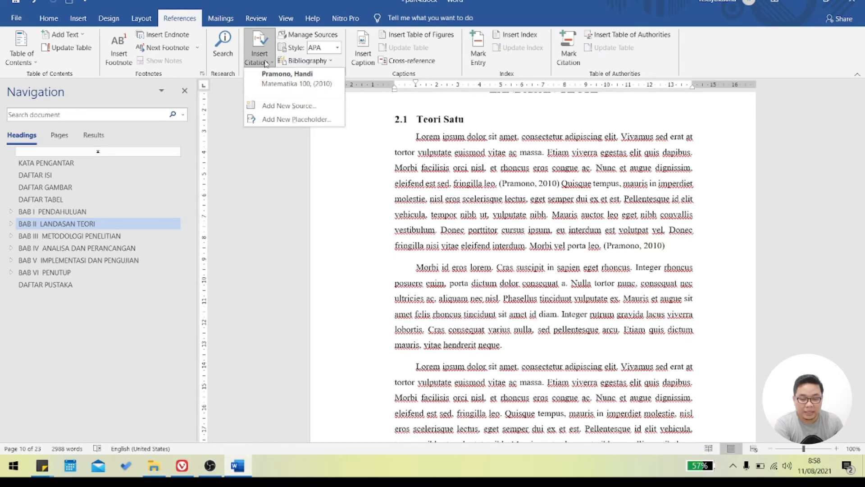
pyautogui.press('Escape')
pyautogui.click(261, 63)
pyautogui.scroll(-3, 270, 281)
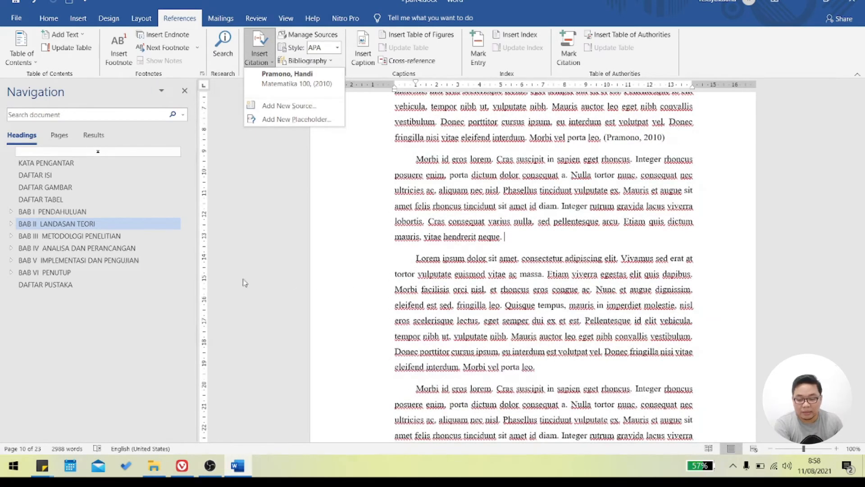
# - Insert the built-in References bibliography below the heading on the DAFTAR PUSTAKA page
pyautogui.click(58, 286)
pyautogui.click(654, 122)
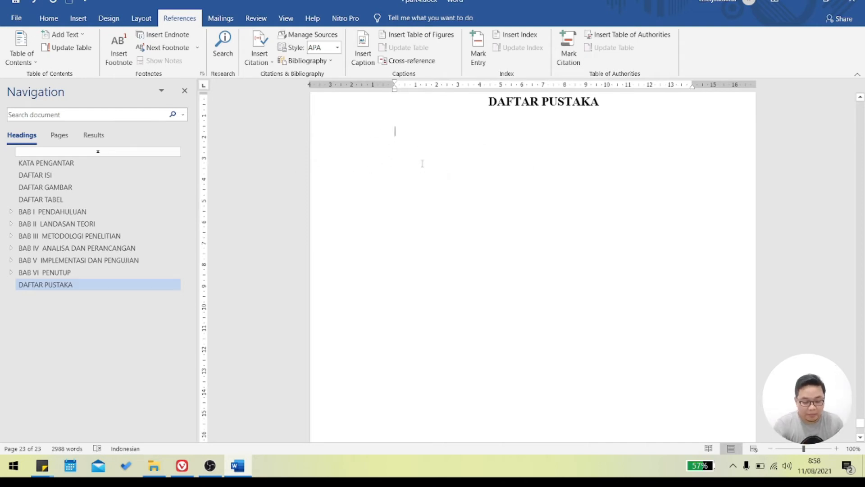
pyautogui.write('s')
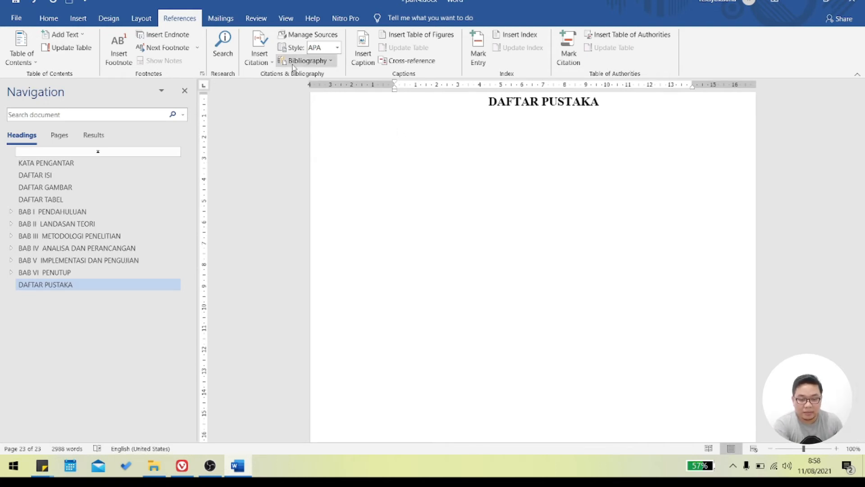
pyautogui.click(319, 64)
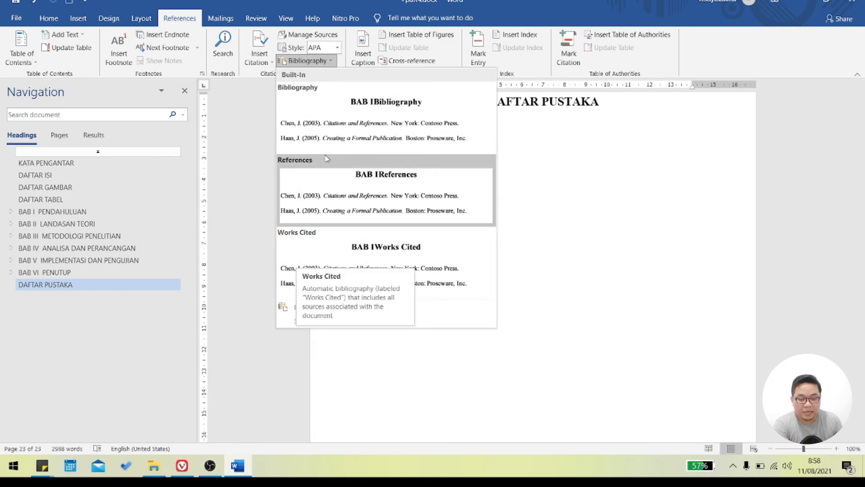
pyautogui.click(336, 185)
pyautogui.click(469, 197)
pyautogui.scroll(1, 645, 260)
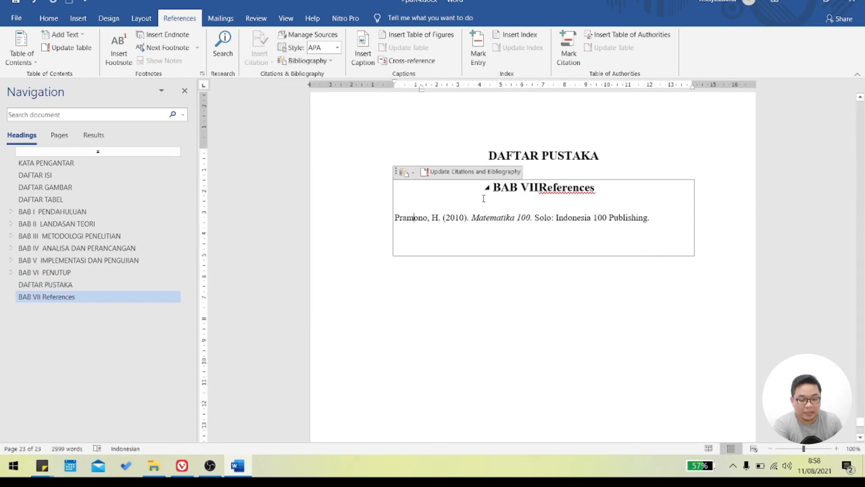
pyautogui.click(539, 152)
pyautogui.click(529, 189)
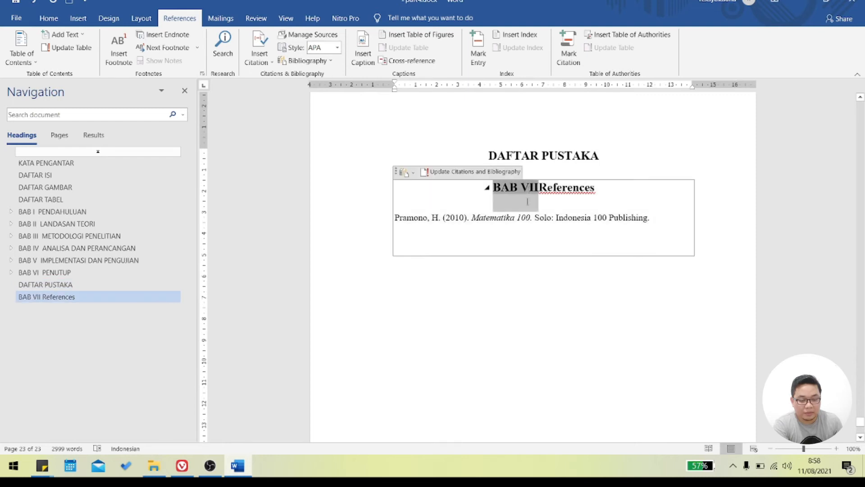
pyautogui.click(50, 19)
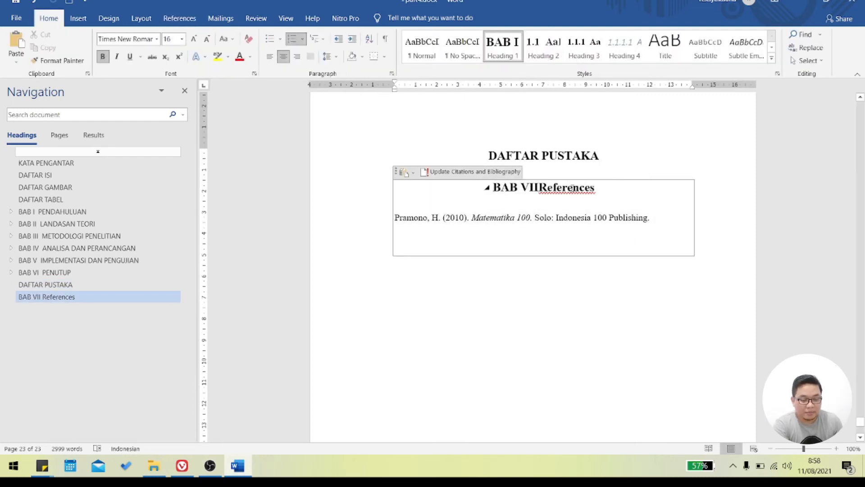
pyautogui.click(572, 217)
pyautogui.click(571, 185)
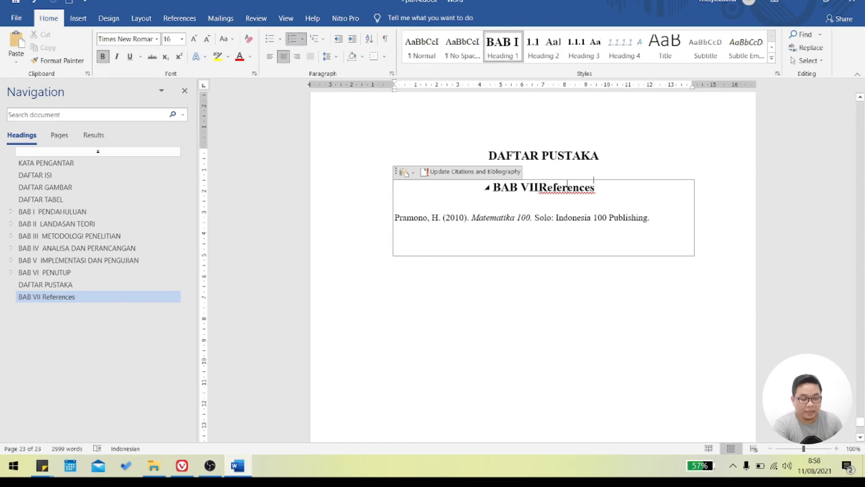
pyautogui.click(592, 159)
pyautogui.click(600, 187)
pyautogui.moveTo(600, 187); pyautogui.dragTo(543, 186)
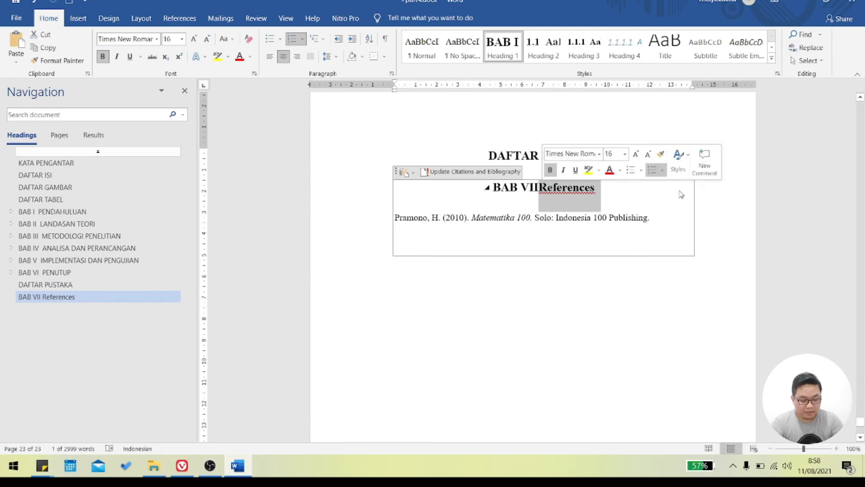
pyautogui.press('Delete')
pyautogui.hotkey('ctrl', 'z')
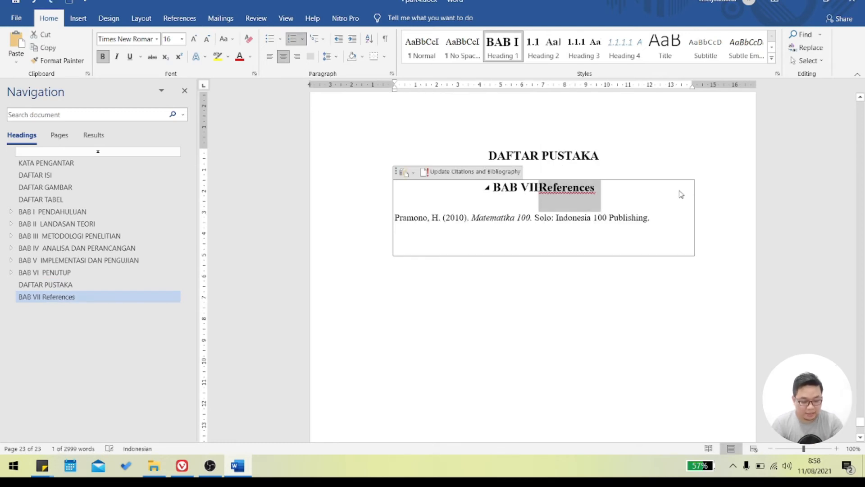
# - Remove the "References" text and its BAB VII numbering from the heading inside the bibliography
pyautogui.press('Left')
pyautogui.press('Right')
pyautogui.press('Right')
pyautogui.press('Right')
pyautogui.press('Right')
pyautogui.press('Right')
pyautogui.press('Right')
pyautogui.press('Right')
pyautogui.press('Right')
pyautogui.press('Right')
pyautogui.press('Right')
pyautogui.press('BackSpace')
pyautogui.press('BackSpace')
pyautogui.press('BackSpace')
pyautogui.press('BackSpace')
pyautogui.press('BackSpace')
pyautogui.press('BackSpace')
pyautogui.press('BackSpace')
pyautogui.press('BackSpace')
pyautogui.press('BackSpace')
pyautogui.press('BackSpace')
pyautogui.press('BackSpace')
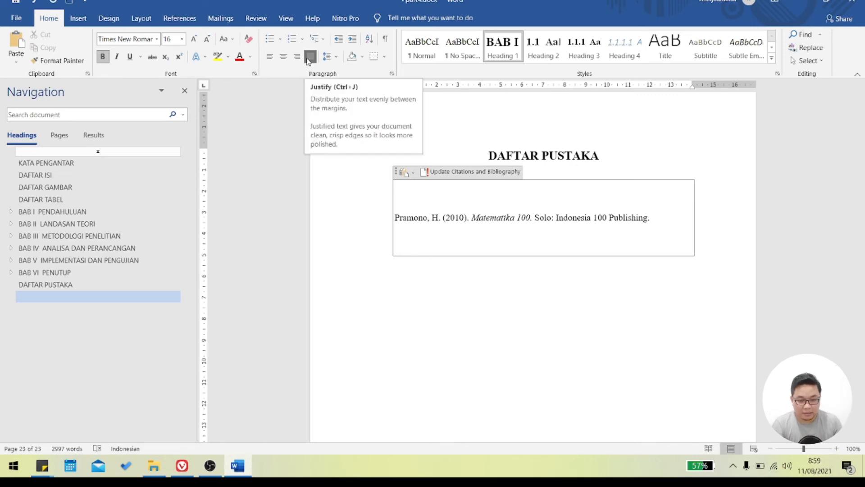
# - Centre the bibliography's empty heading line and enter "DAFTAR PUSTAKA" as its title
pyautogui.click(283, 59)
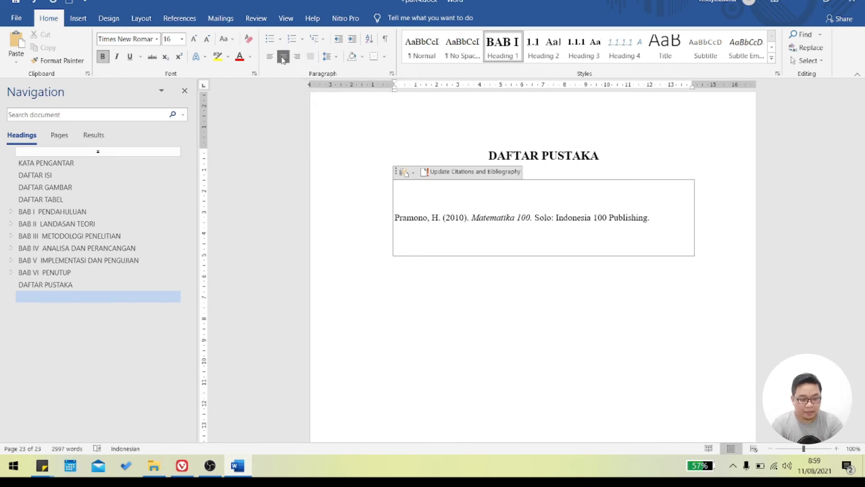
pyautogui.press('capslock')
pyautogui.write('DAFTAR PUSTAKA')
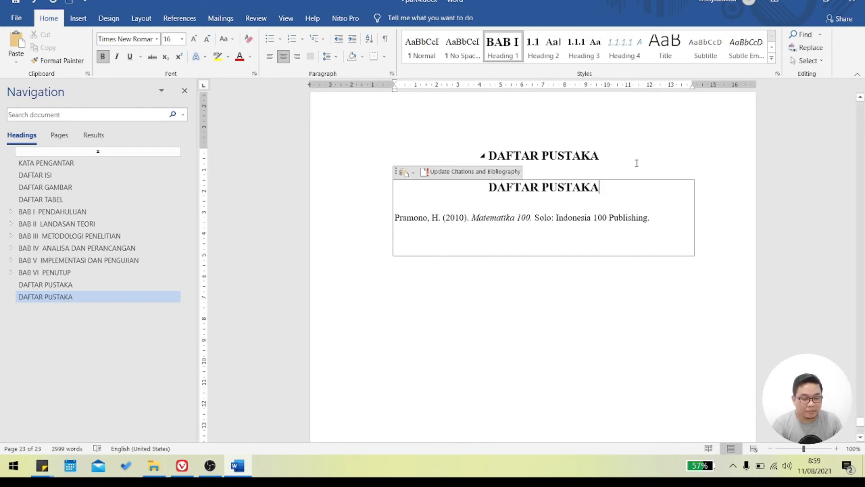
# - Set the original DAFTAR PUSTAKA heading above the bibliography to the Normal style and delete it along with its line
pyautogui.click(625, 153)
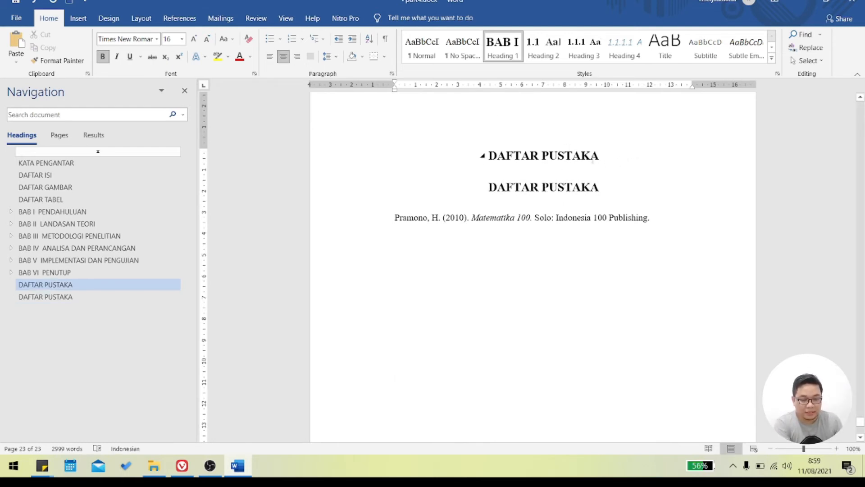
pyautogui.click(436, 59)
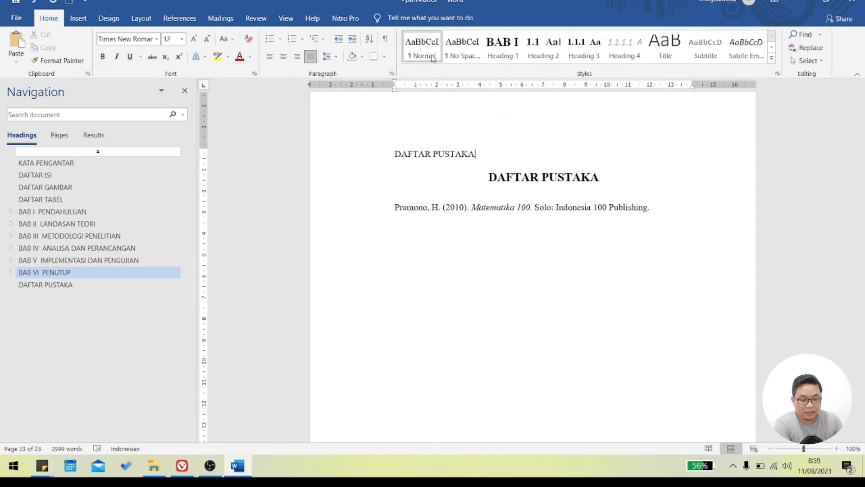
pyautogui.press('BackSpace')
pyautogui.press('BackSpace')
pyautogui.press('BackSpace')
pyautogui.press('BackSpace')
pyautogui.press('BackSpace')
pyautogui.press('BackSpace')
pyautogui.press('BackSpace')
pyautogui.press('BackSpace')
pyautogui.press('BackSpace')
pyautogui.press('BackSpace')
pyautogui.press('BackSpace')
pyautogui.press('BackSpace')
pyautogui.press('BackSpace')
pyautogui.press('BackSpace')
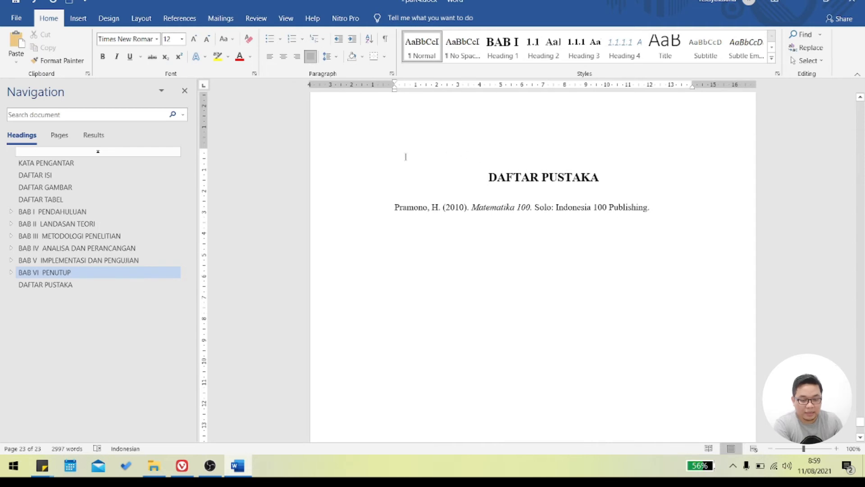
pyautogui.press('Delete')
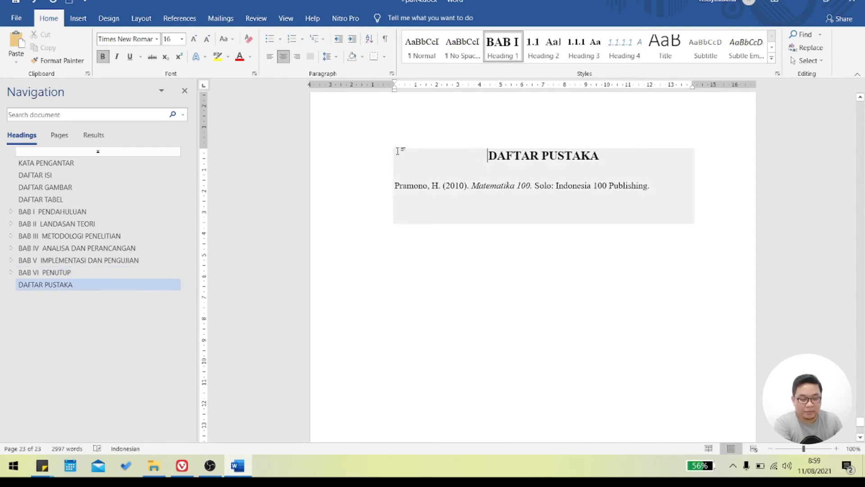
# - Enter a line of random test text below the bibliography and delete it again
pyautogui.click(559, 315)
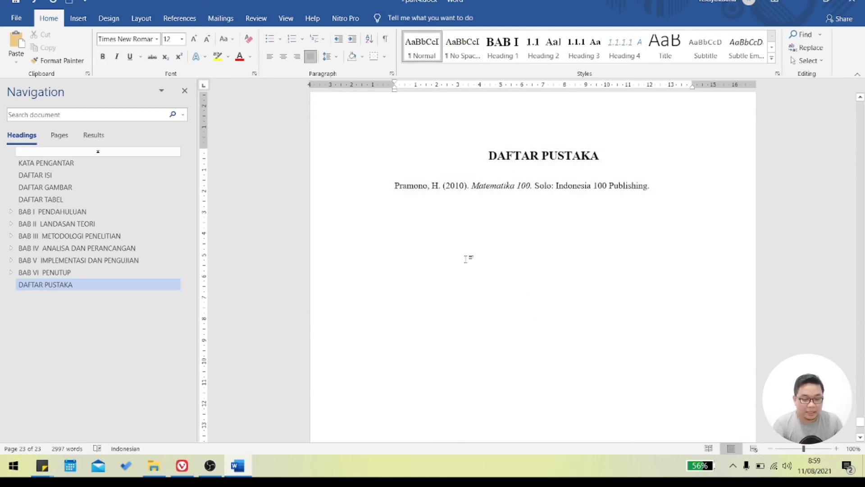
pyautogui.write('ADSFA$DFASDFDSAF')
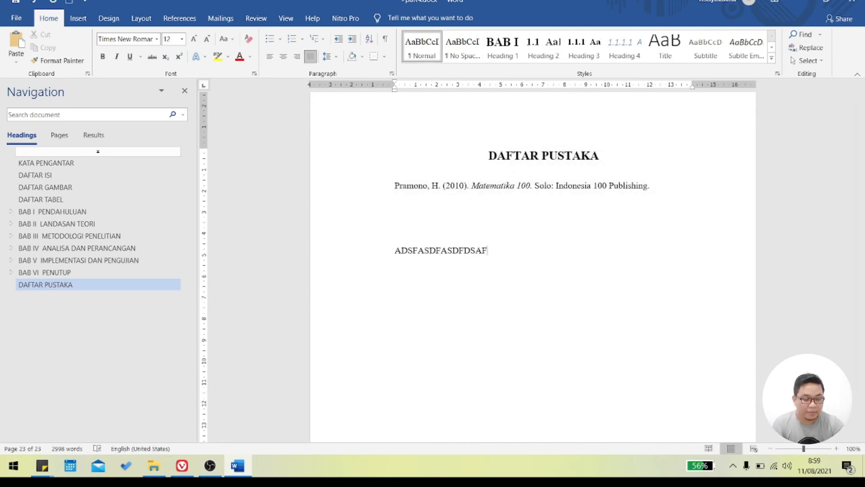
pyautogui.press('BackSpace')
pyautogui.press('BackSpace')
pyautogui.press('BackSpace')
pyautogui.press('BackSpace')
pyautogui.press('BackSpace')
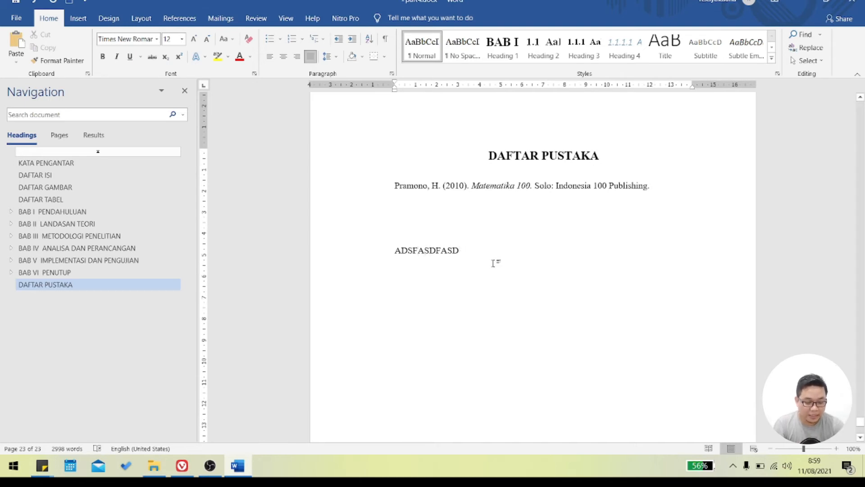
pyautogui.press('Delete')
pyautogui.press('Delete')
pyautogui.press('Delete')
pyautogui.press('Delete')
pyautogui.press('Delete')
pyautogui.press('Delete')
pyautogui.press('Delete')
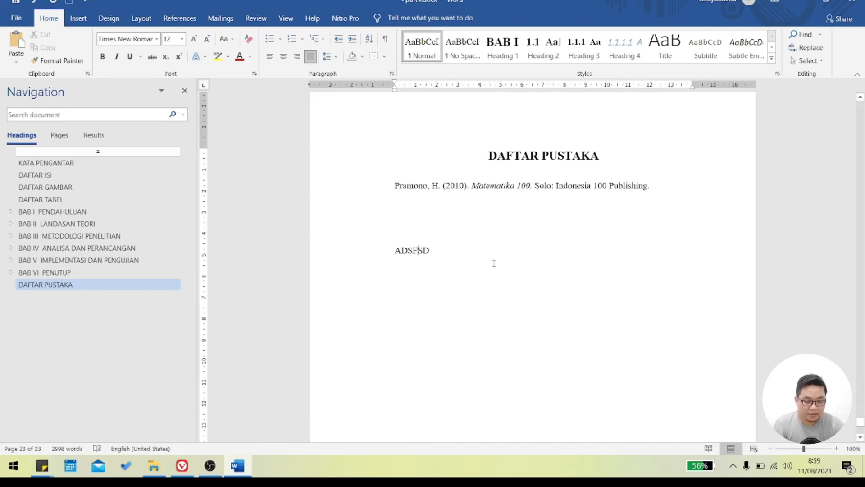
pyautogui.press('BackSpace')
pyautogui.press('BackSpace')
pyautogui.press('BackSpace')
pyautogui.press('BackSpace')
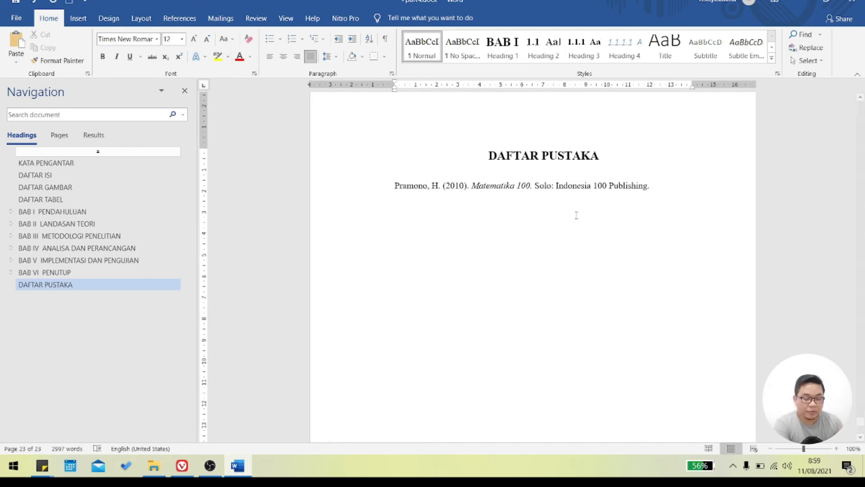
# - Start a new book source for a citation ending the uncited "Lorem ipsum" paragraph in BAB II and enter the author's full name
pyautogui.scroll(-3, 586, 266)
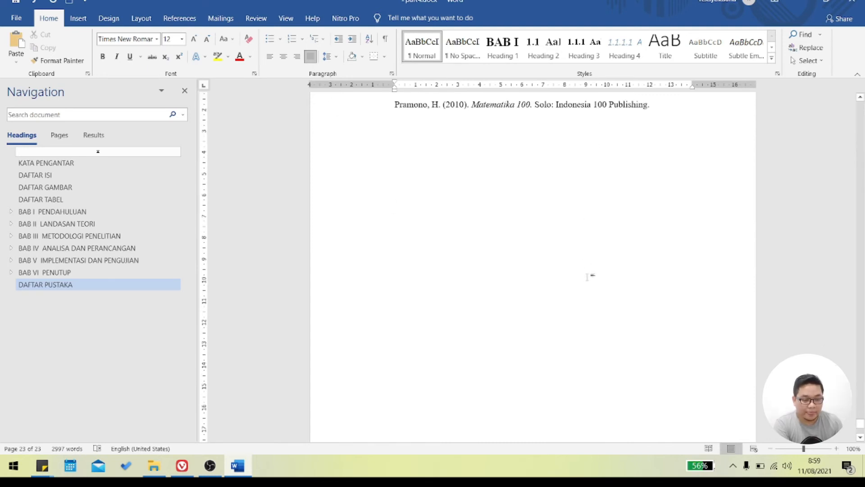
pyautogui.scroll(4, 590, 273)
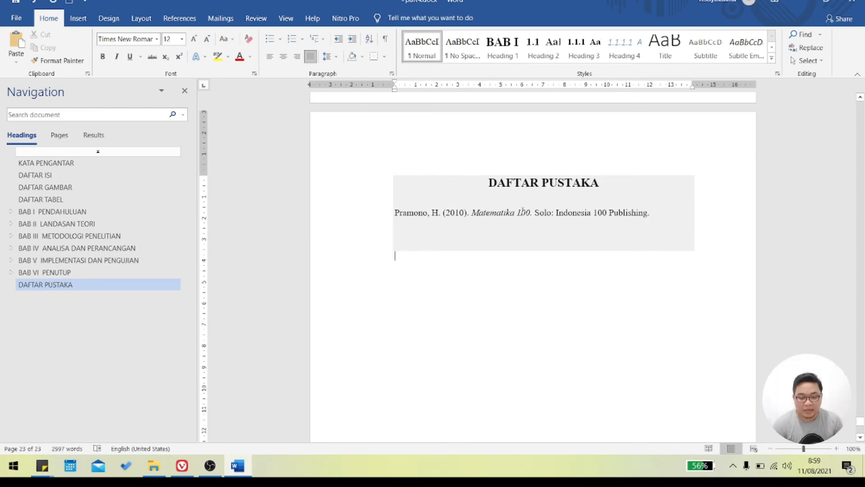
pyautogui.click(57, 223)
pyautogui.scroll(-5, 531, 333)
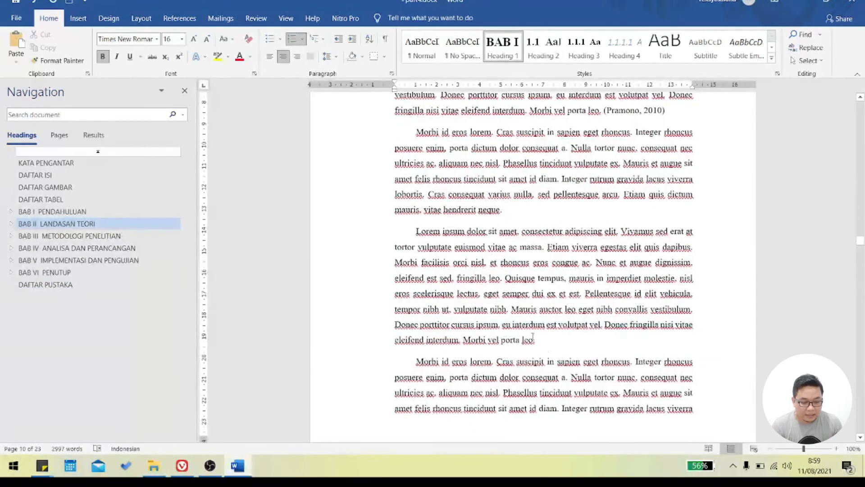
pyautogui.click(545, 347)
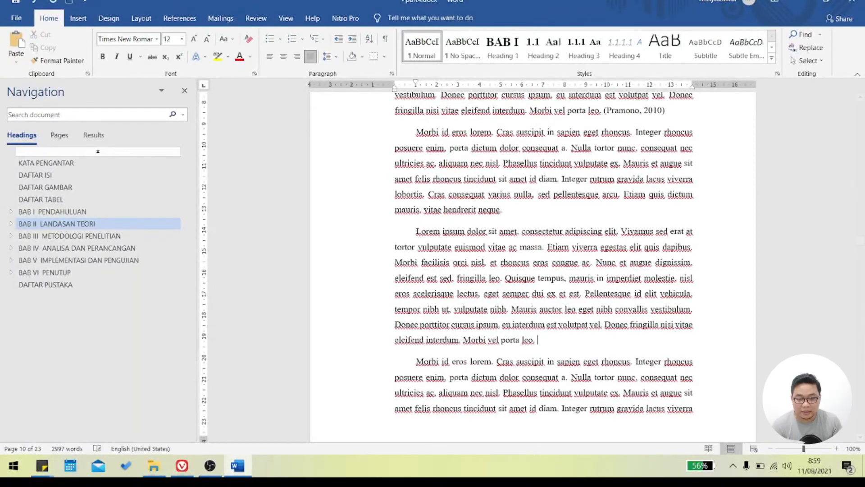
pyautogui.click(180, 18)
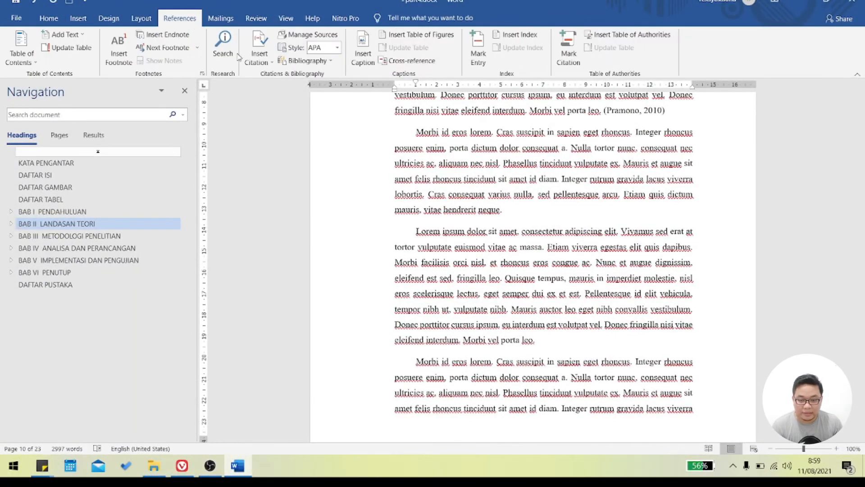
pyautogui.click(260, 57)
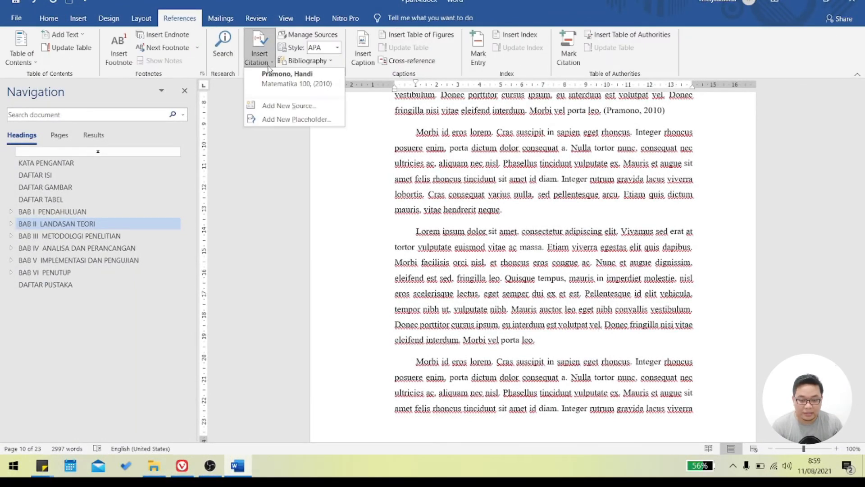
pyautogui.click(282, 105)
pyautogui.click(413, 170)
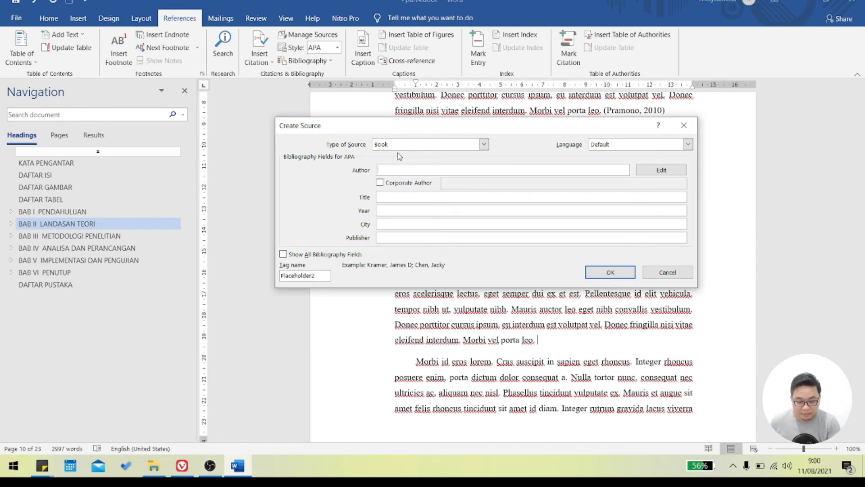
pyautogui.write('A')
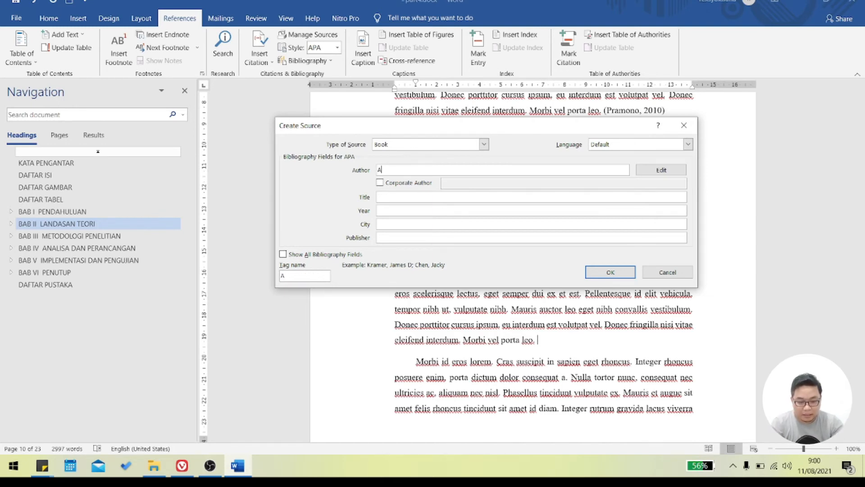
pyautogui.write('sep E')
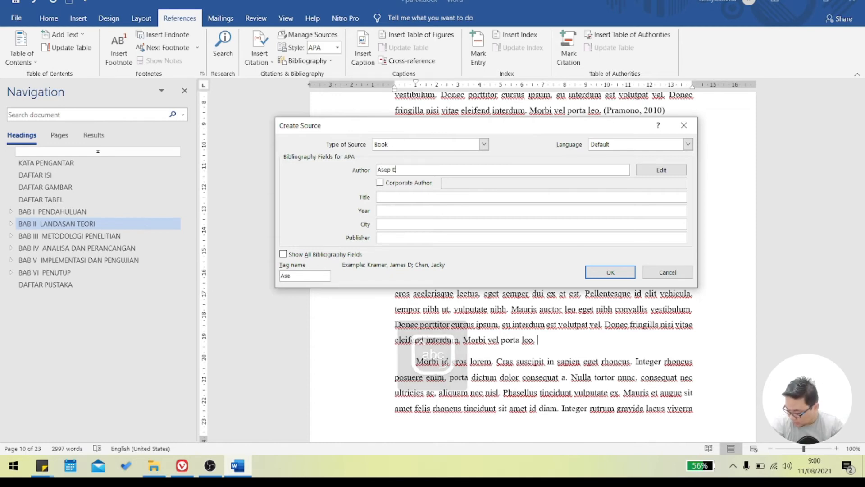
pyautogui.write('ffendiy')
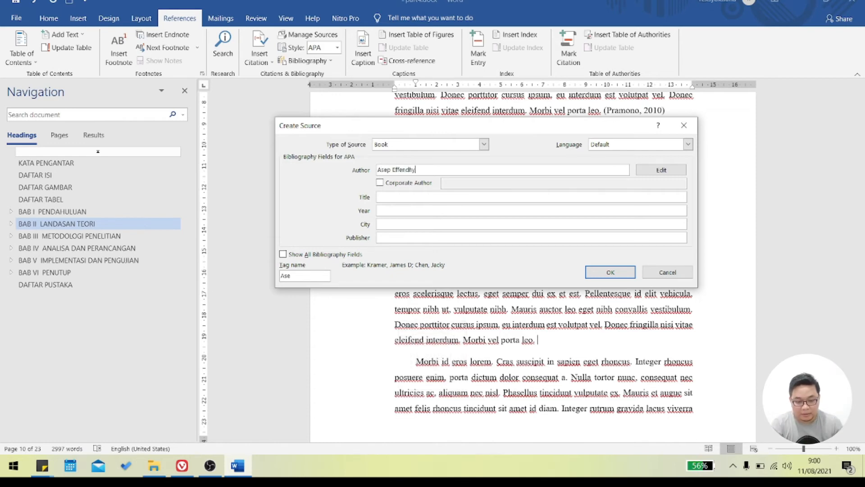
# - Set the new book source's title to "The Grand Master Of Photoshop" and its year to 2011
pyautogui.click(444, 199)
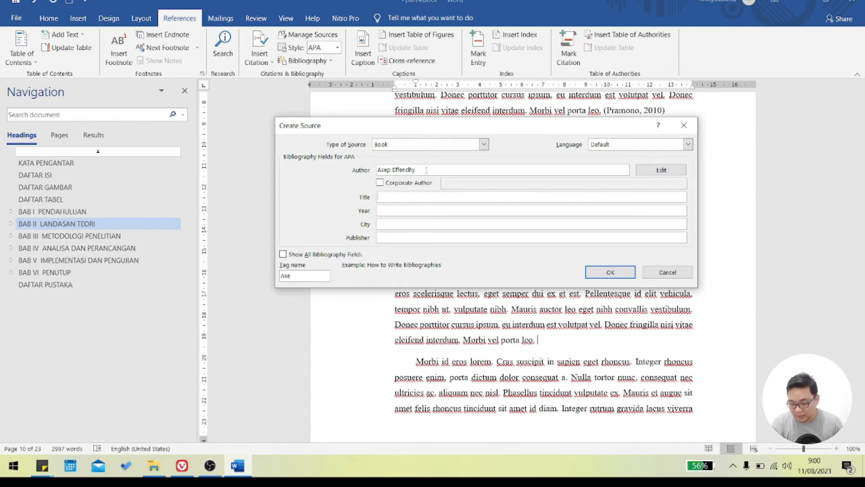
pyautogui.write('The Gran')
pyautogui.write('d Master ')
pyautogui.write('Ofd')
pyautogui.write(' Photo')
pyautogui.press('BackSpace')
pyautogui.press('BackSpace')
pyautogui.press('BackSpace')
pyautogui.press('BackSpace')
pyautogui.press('BackSpace')
pyautogui.press('BackSpace')
pyautogui.press('BackSpace')
pyautogui.write('Photoshop')
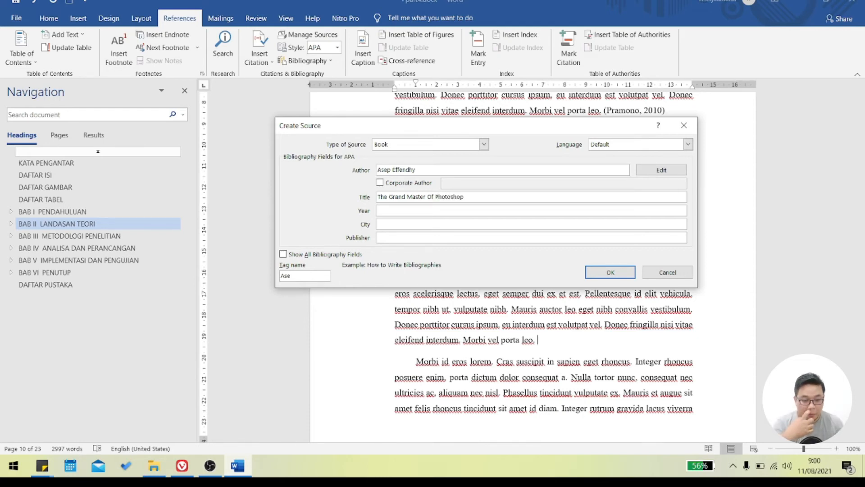
pyautogui.click(423, 214)
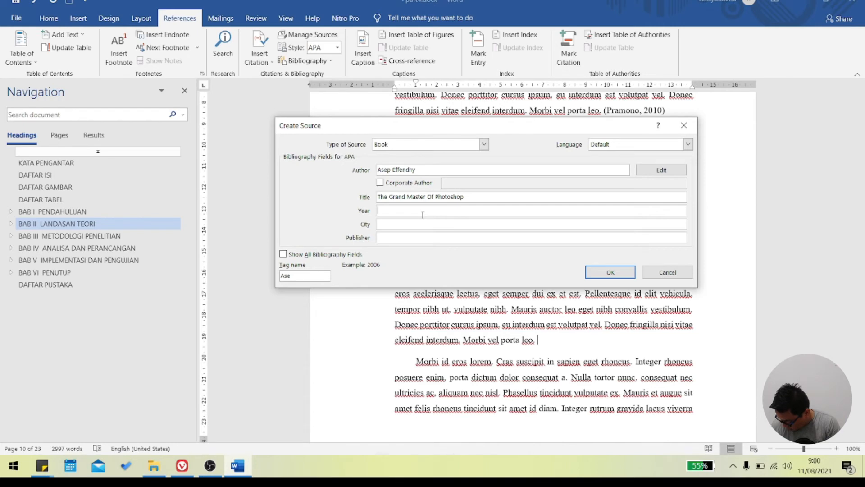
pyautogui.write('2011')
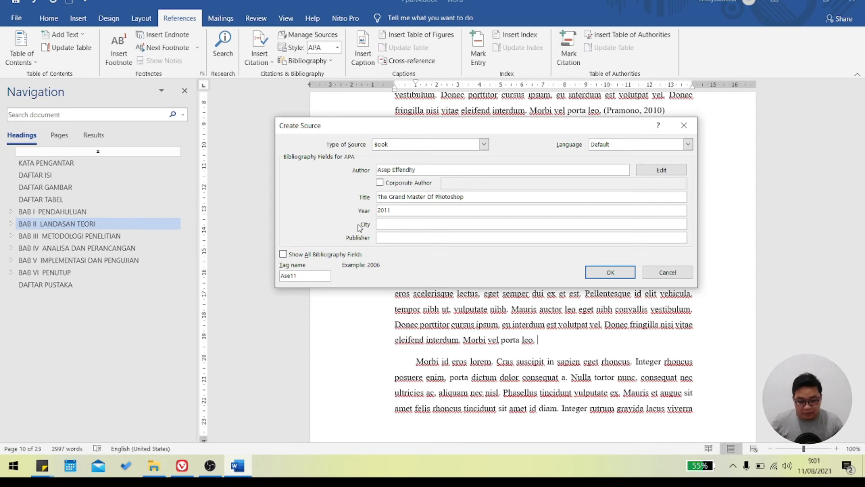
# - Set the source's city to "Jakarta Selatan" and publisher to "mediakita", and insert its citation into the paragraph
pyautogui.click(385, 222)
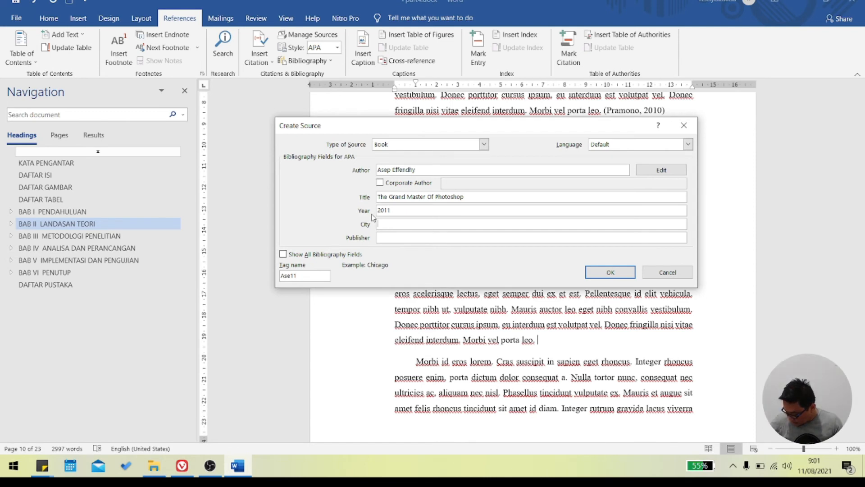
pyautogui.write('Jakarta Selatan')
pyautogui.click(425, 240)
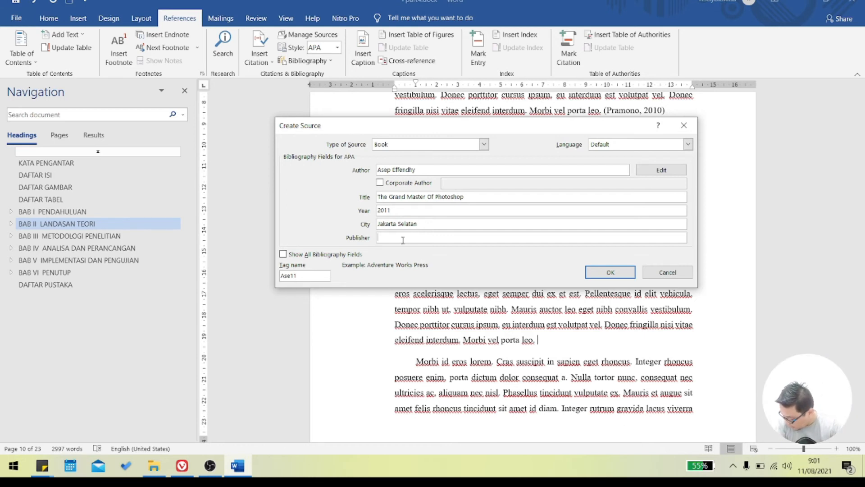
pyautogui.write('mediakit')
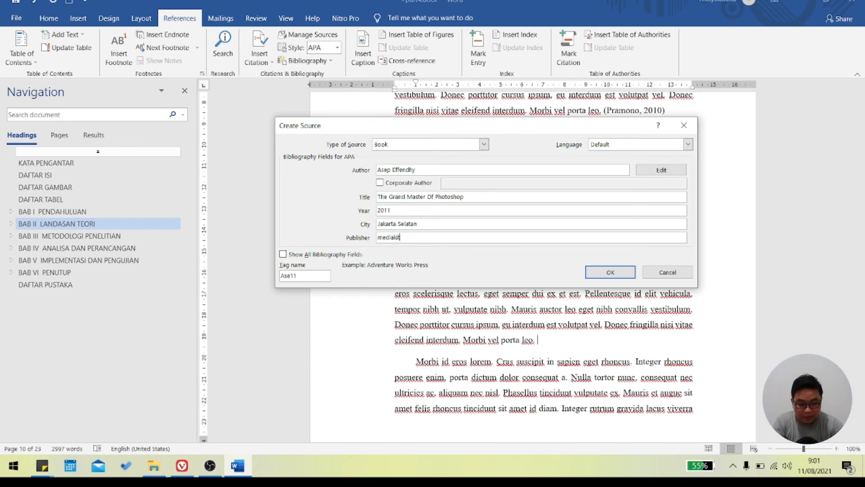
pyautogui.write('a')
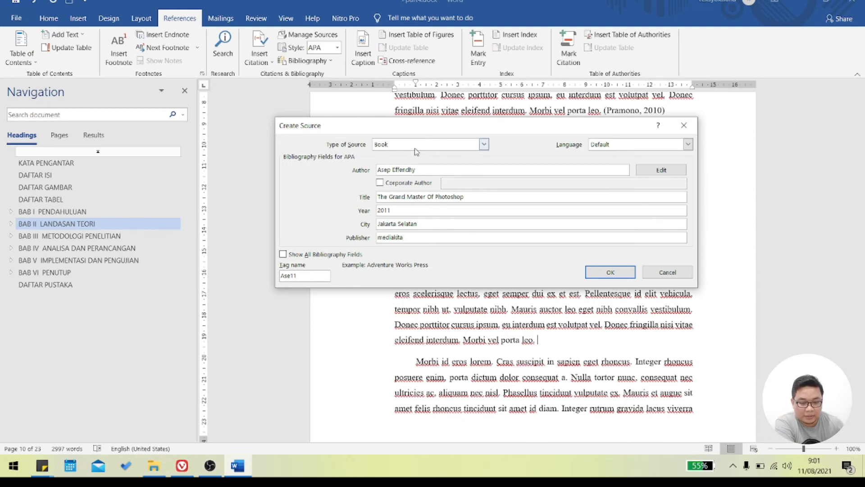
pyautogui.moveTo(461, 133); pyautogui.dragTo(502, 120)
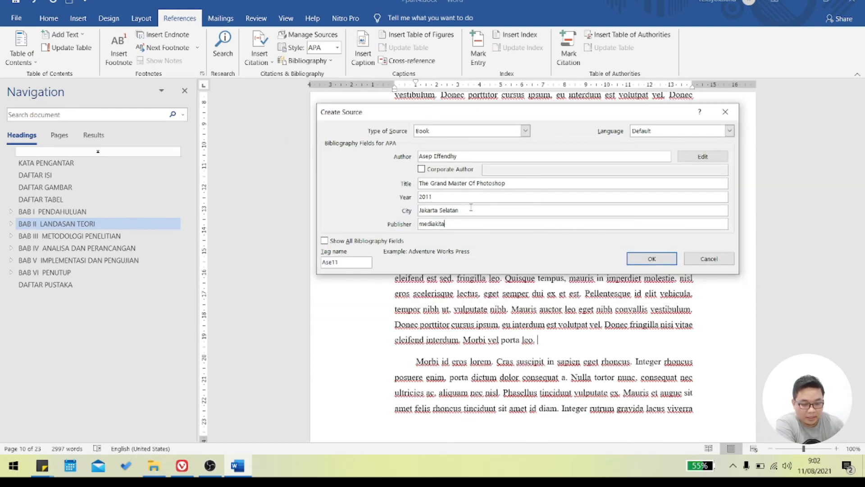
pyautogui.click(652, 259)
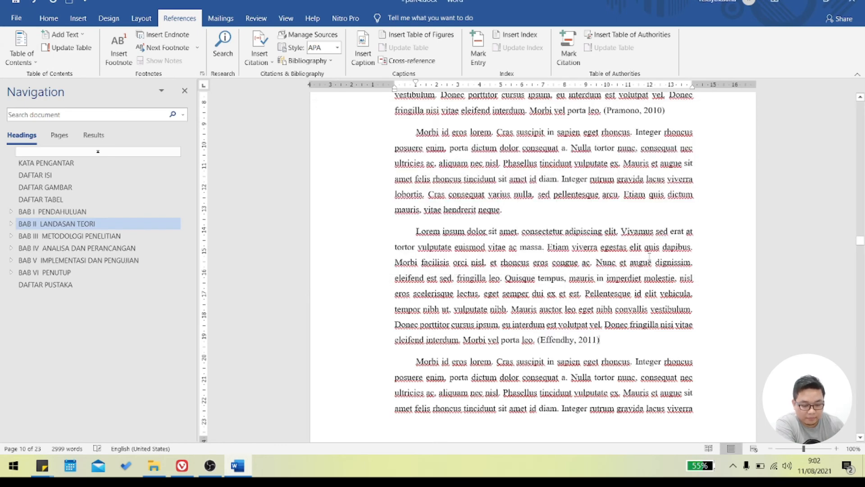
pyautogui.click(568, 342)
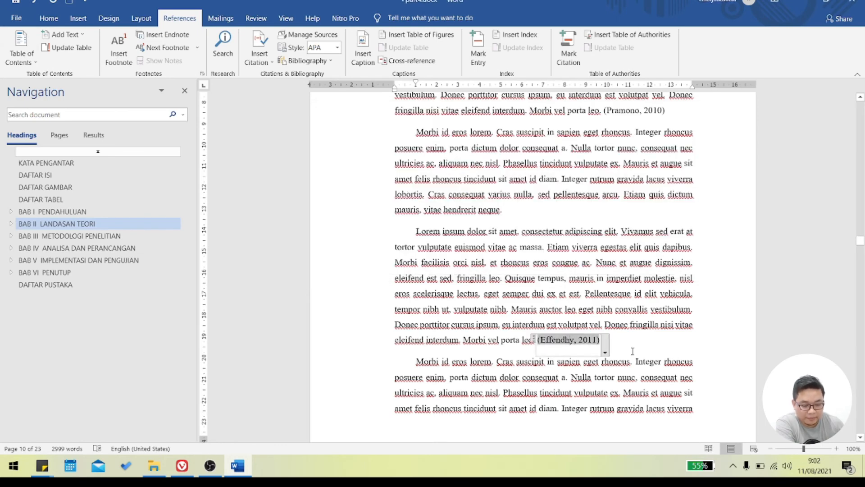
# - Update the citations and bibliography under DAFTAR PUSTAKA to include the newly cited book
pyautogui.scroll(-3, 633, 347)
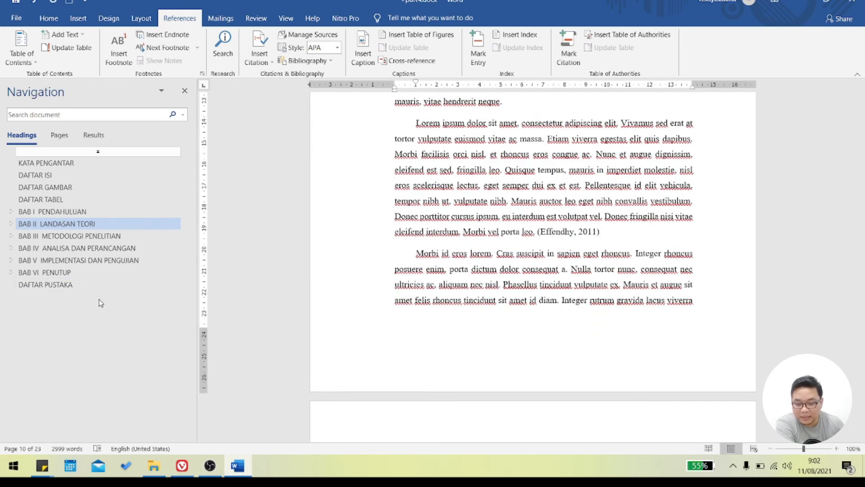
pyautogui.click(90, 285)
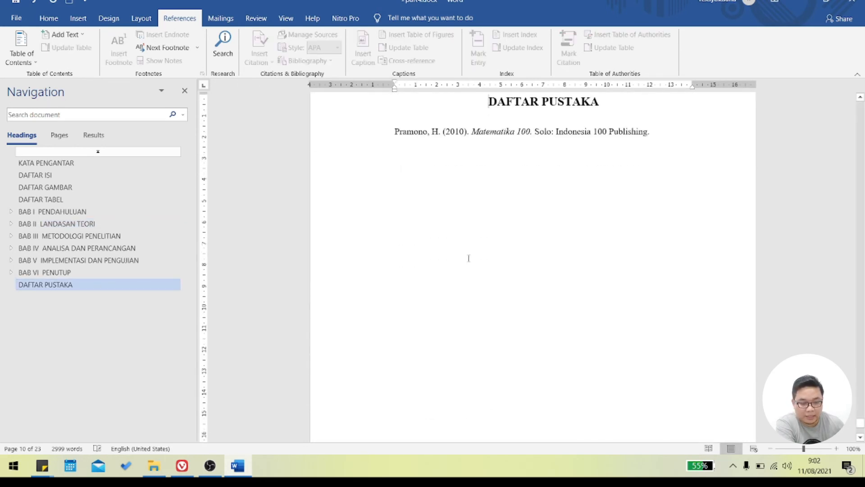
pyautogui.click(480, 135)
pyautogui.click(459, 141)
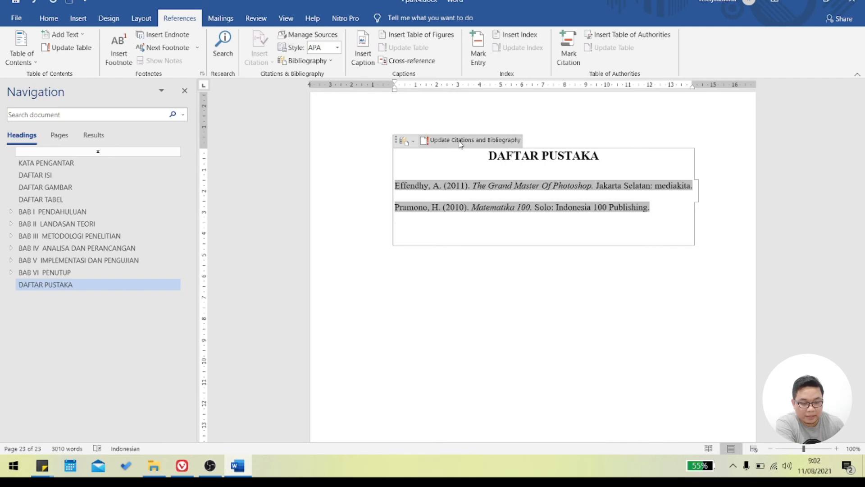
pyautogui.click(514, 253)
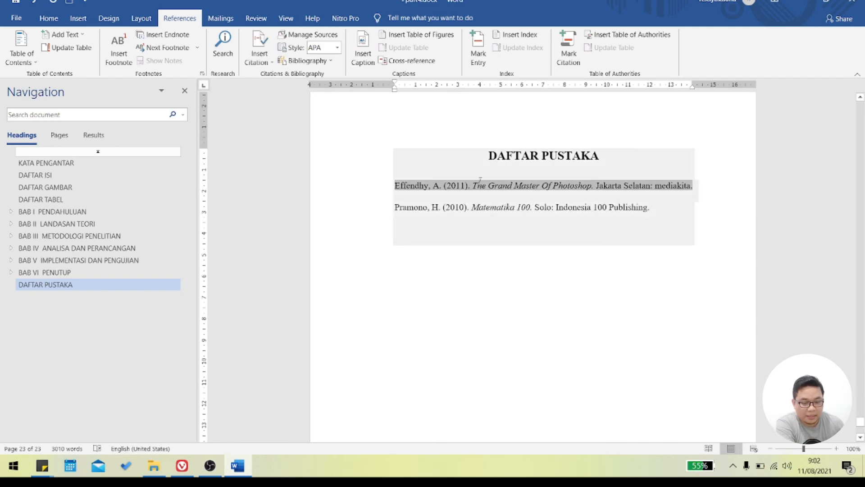
pyautogui.click(488, 251)
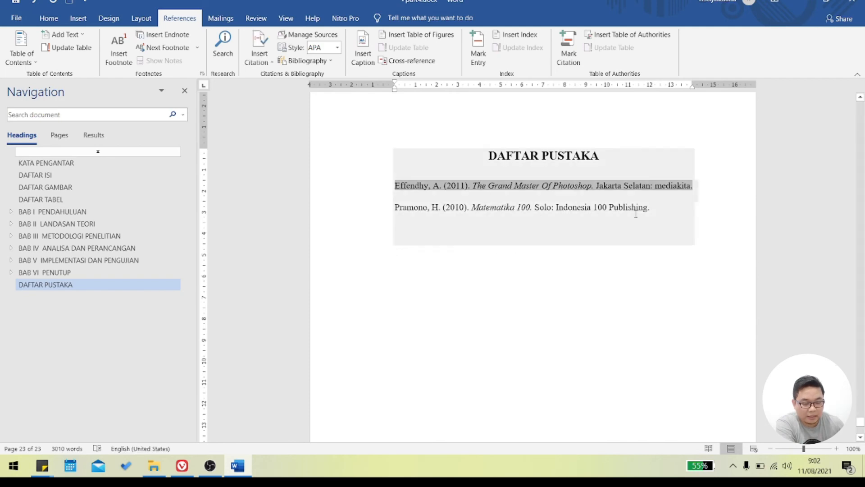